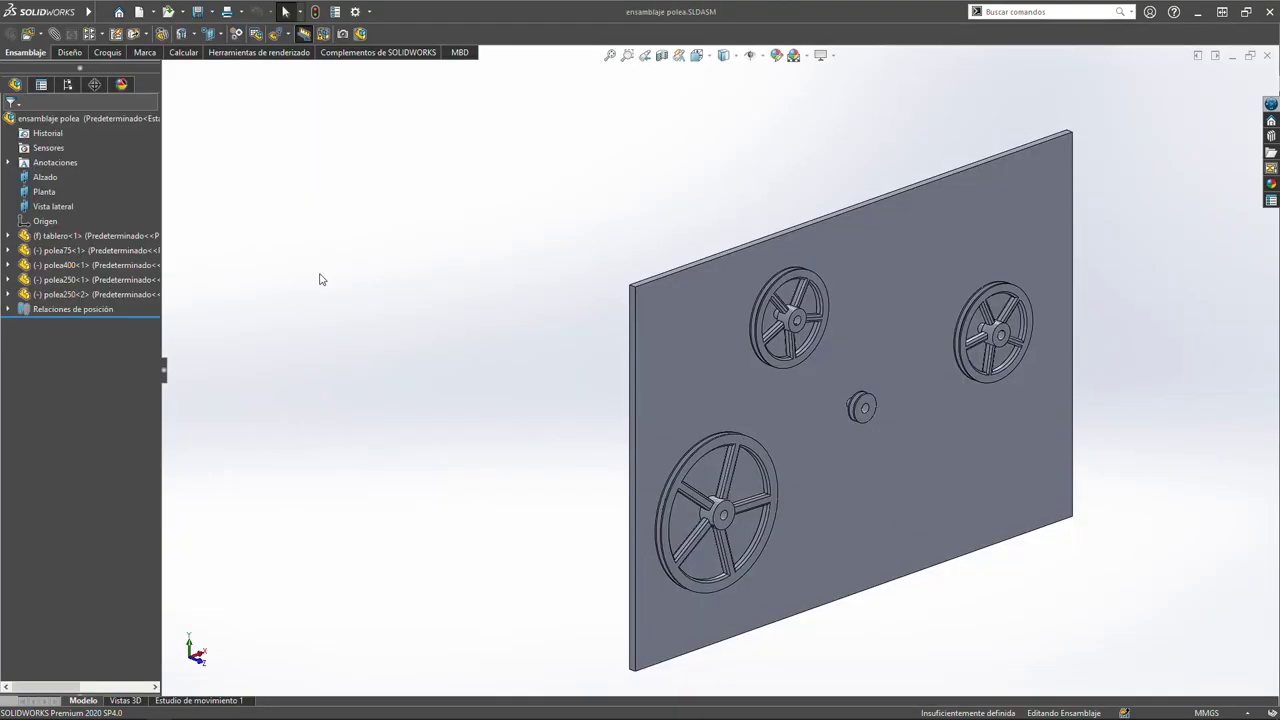
scroll(771, 457, down, 3)
scroll(689, 361, down, 3)
scroll(689, 361, up, 5)
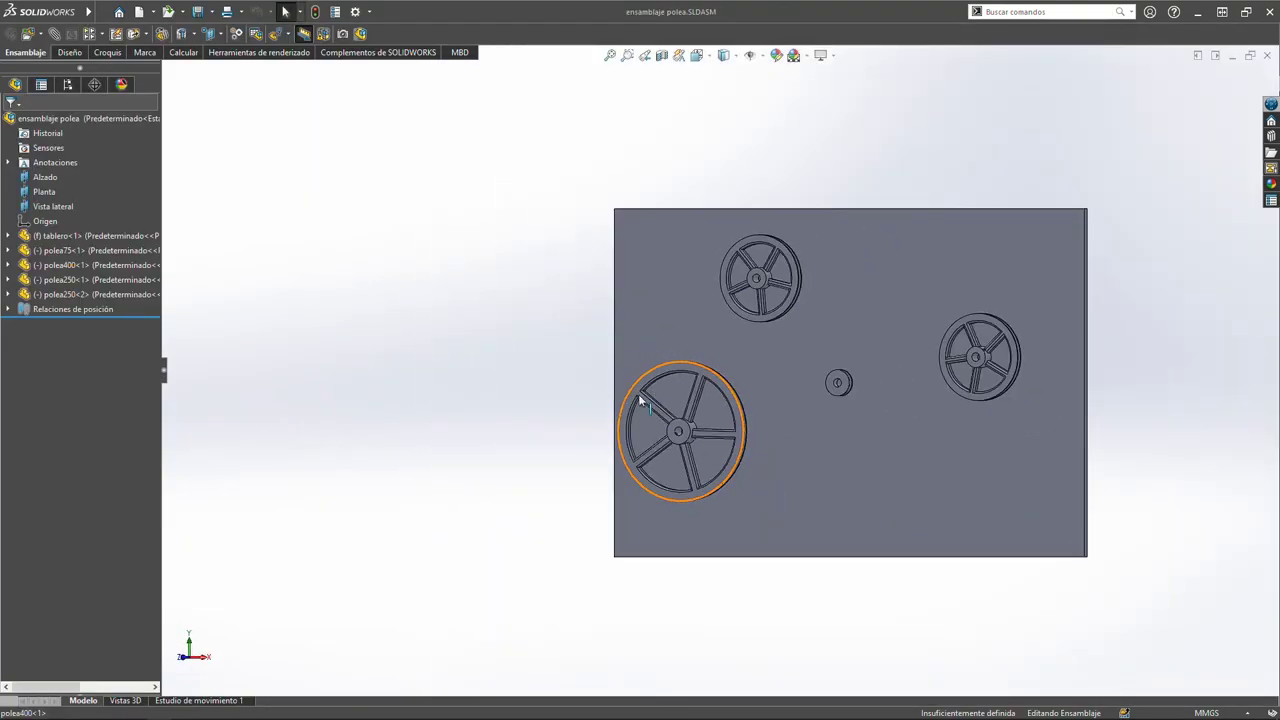
mouse_move(846, 420)
middle_down()
mouse_move(804, 422)
mouse_move(880, 440)
middle_up()
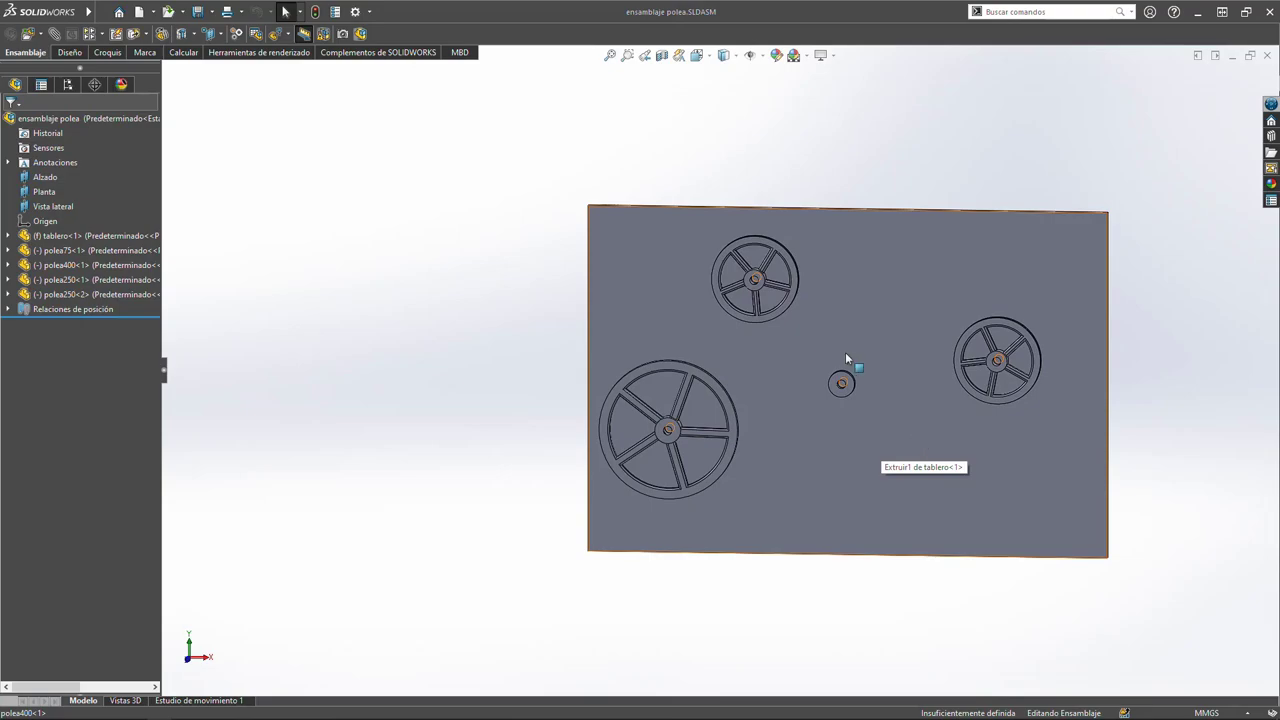
scroll(731, 330, down, 1)
scroll(719, 398, down, 3)
scroll(695, 345, down, 2)
mouse_move(695, 345)
middle_down()
mouse_move(766, 343)
mouse_move(714, 337)
mouse_move(669, 286)
mouse_move(646, 320)
middle_up()
scroll(718, 340, up, 3)
scroll(730, 330, down, 1)
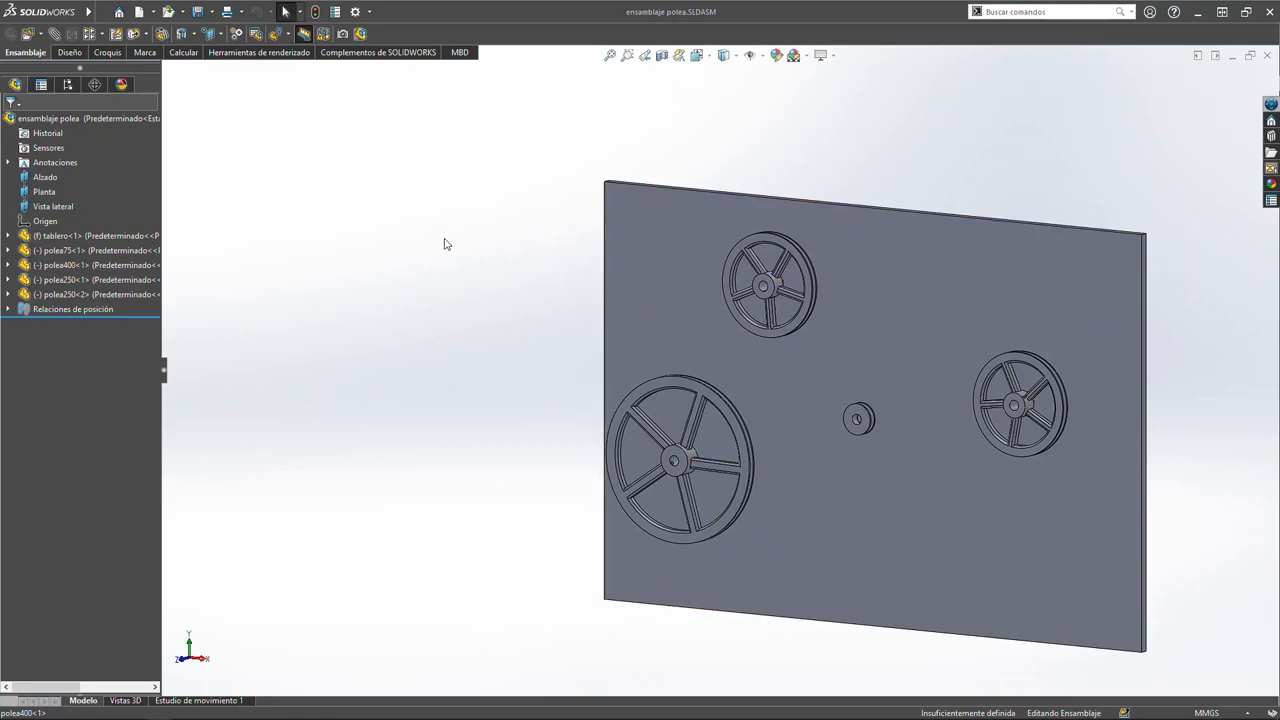
click(87, 235)
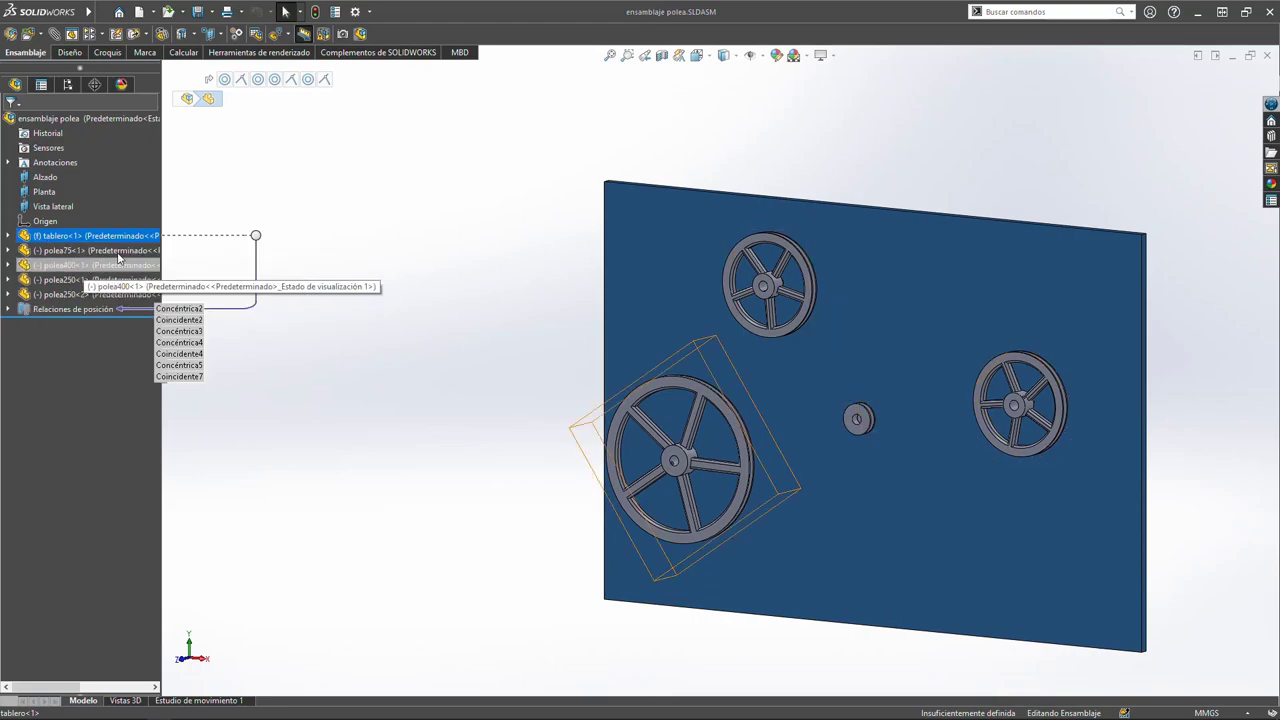
click(361, 198)
key(ctrl+1)
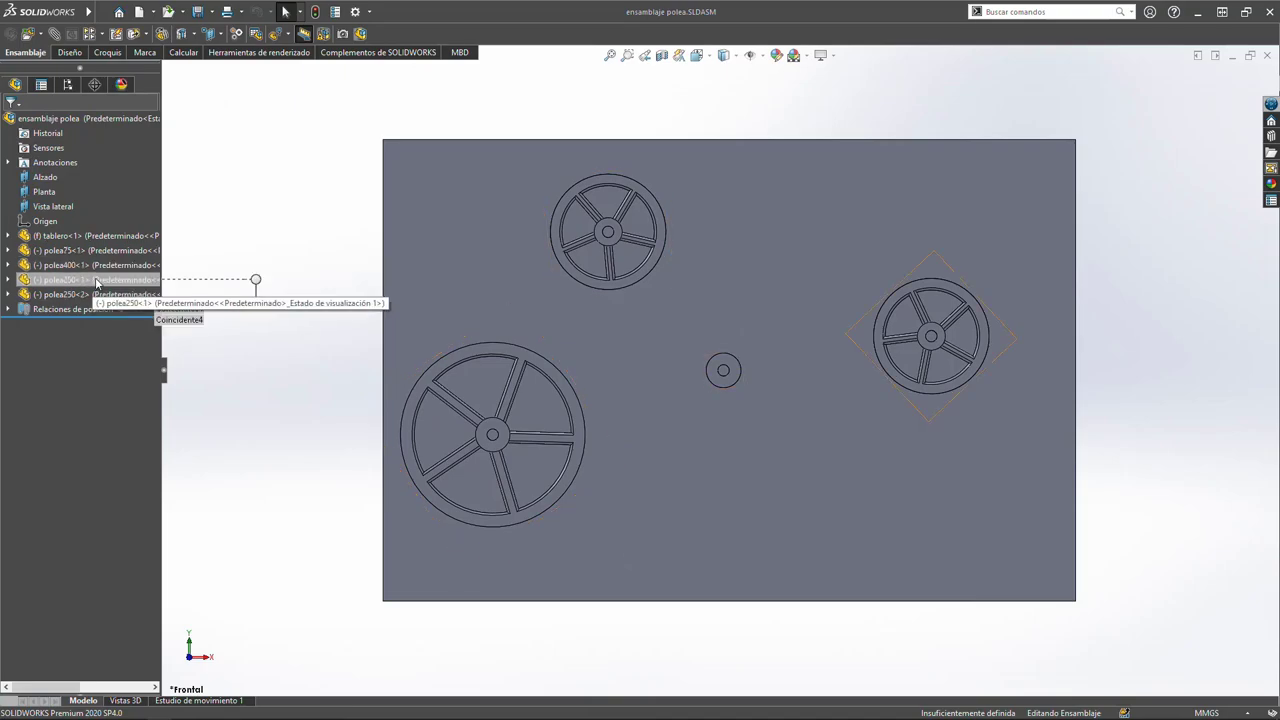
mouse_move(677, 118)
middle_down()
mouse_move(718, 128)
mouse_move(660, 134)
middle_up()
key(ctrl+7)
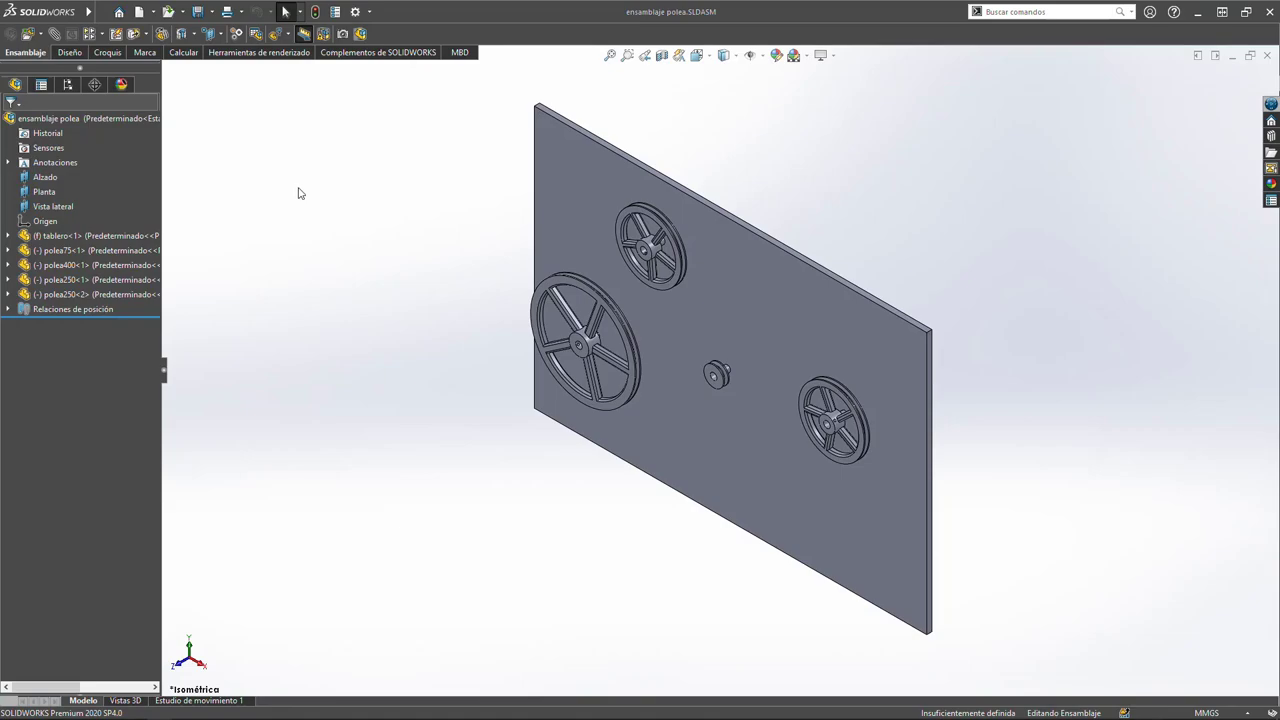
Enable 'Permitir el cambio de nombre a los archivos de componentes' in the FeatureManager system options
key(ctrl+1)
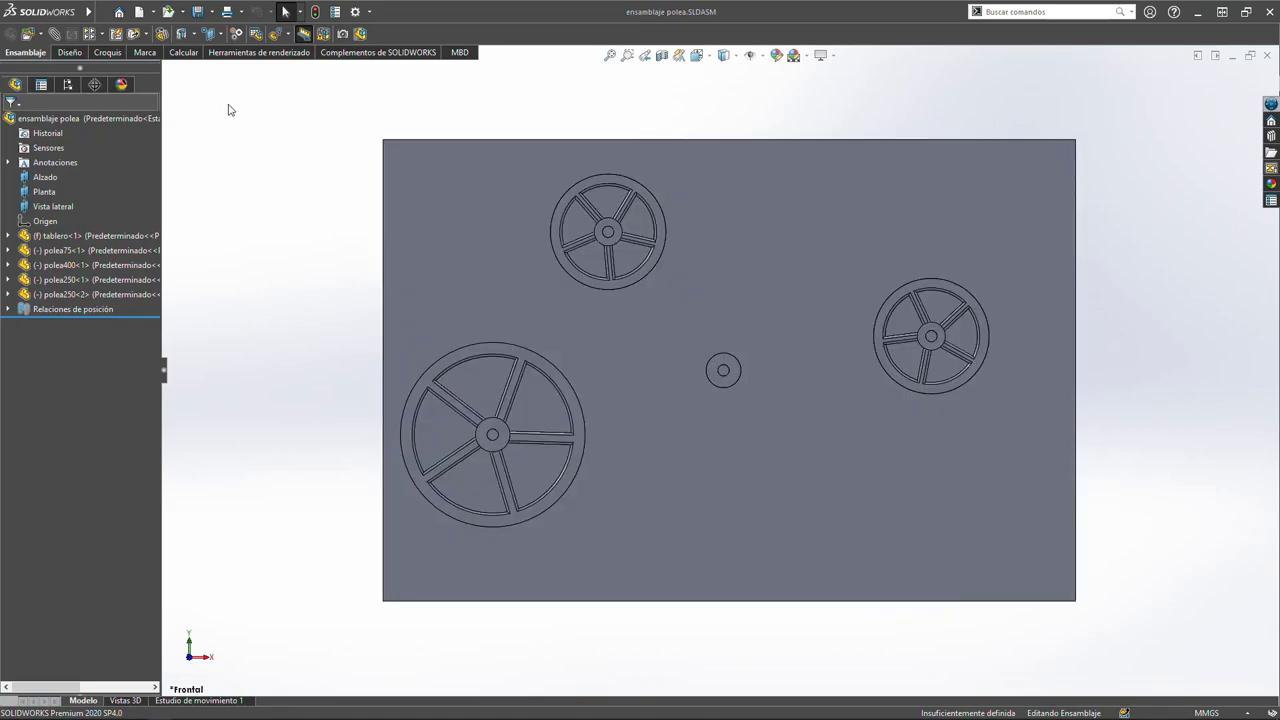
click(356, 14)
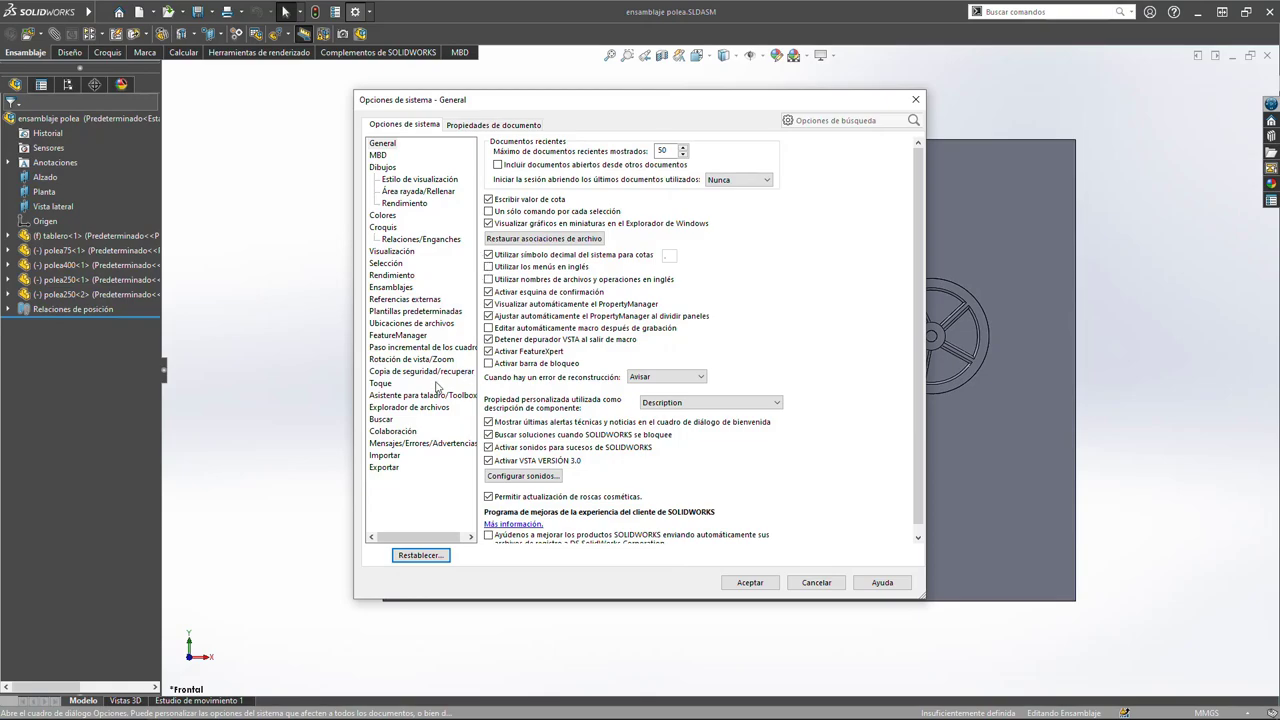
click(405, 338)
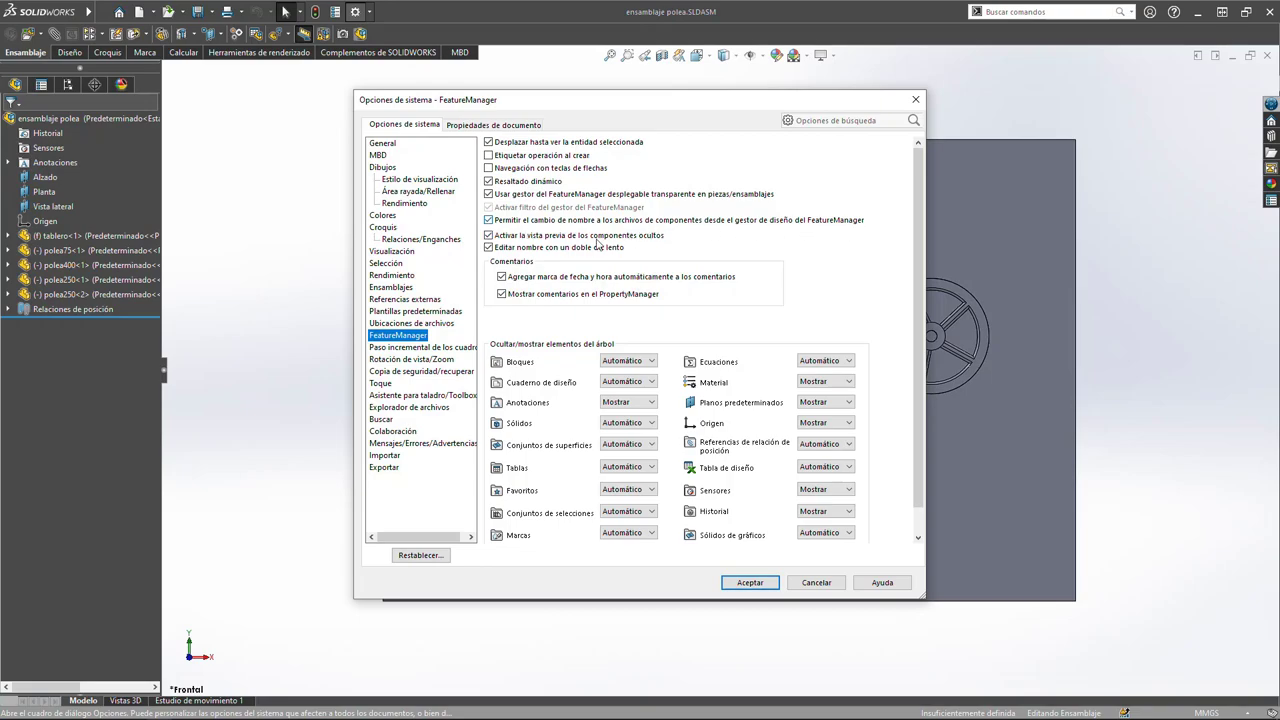
click(490, 221)
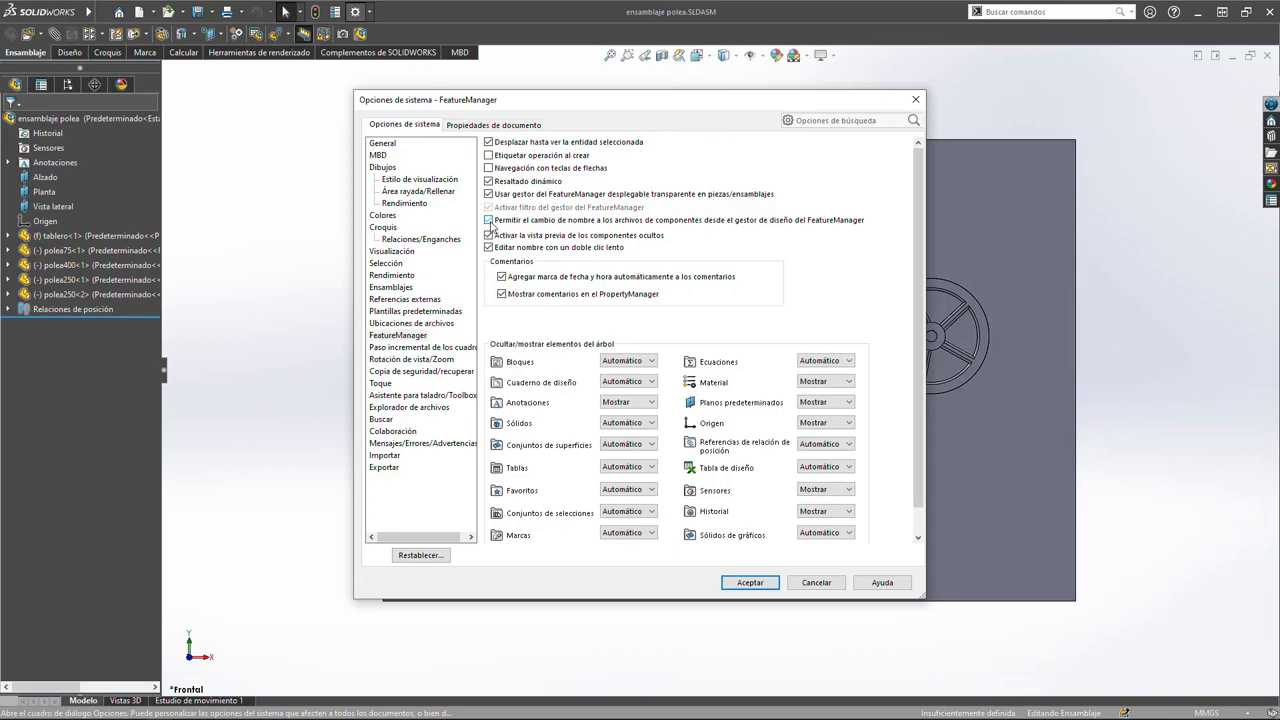
click(766, 586)
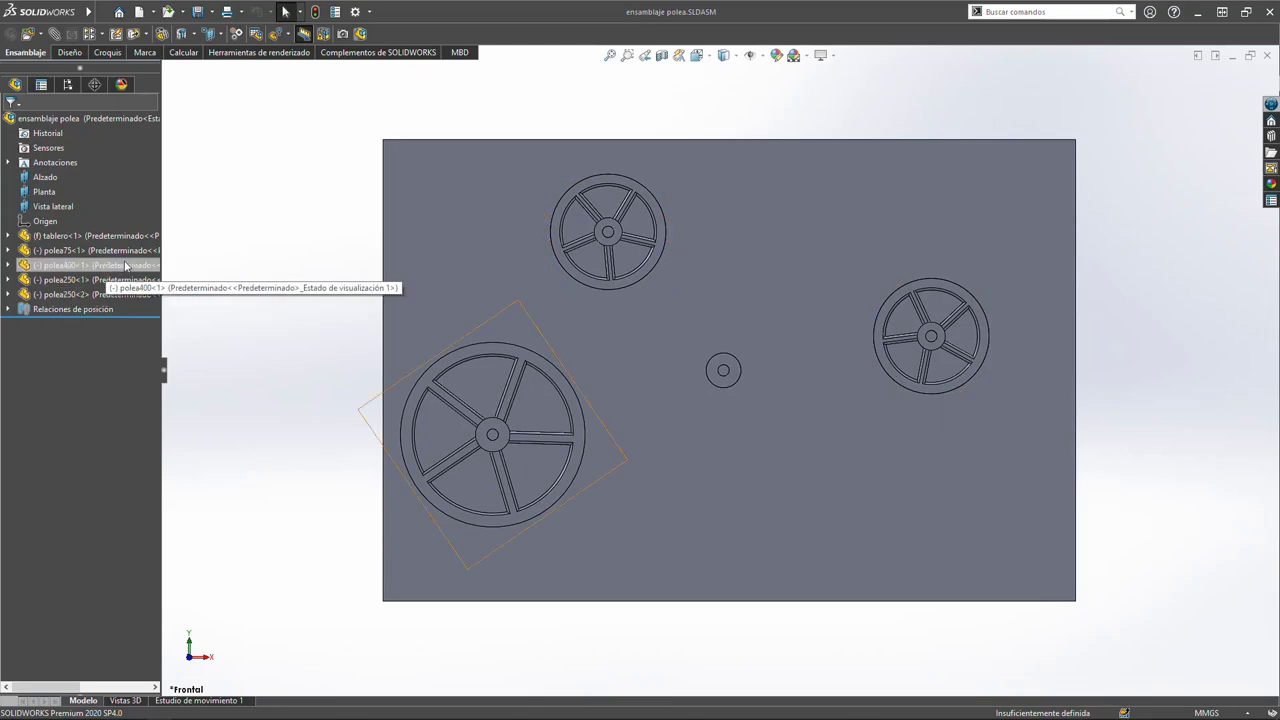
Try renaming the polea75 component in the design tree twice, cancelling both times
click(65, 250)
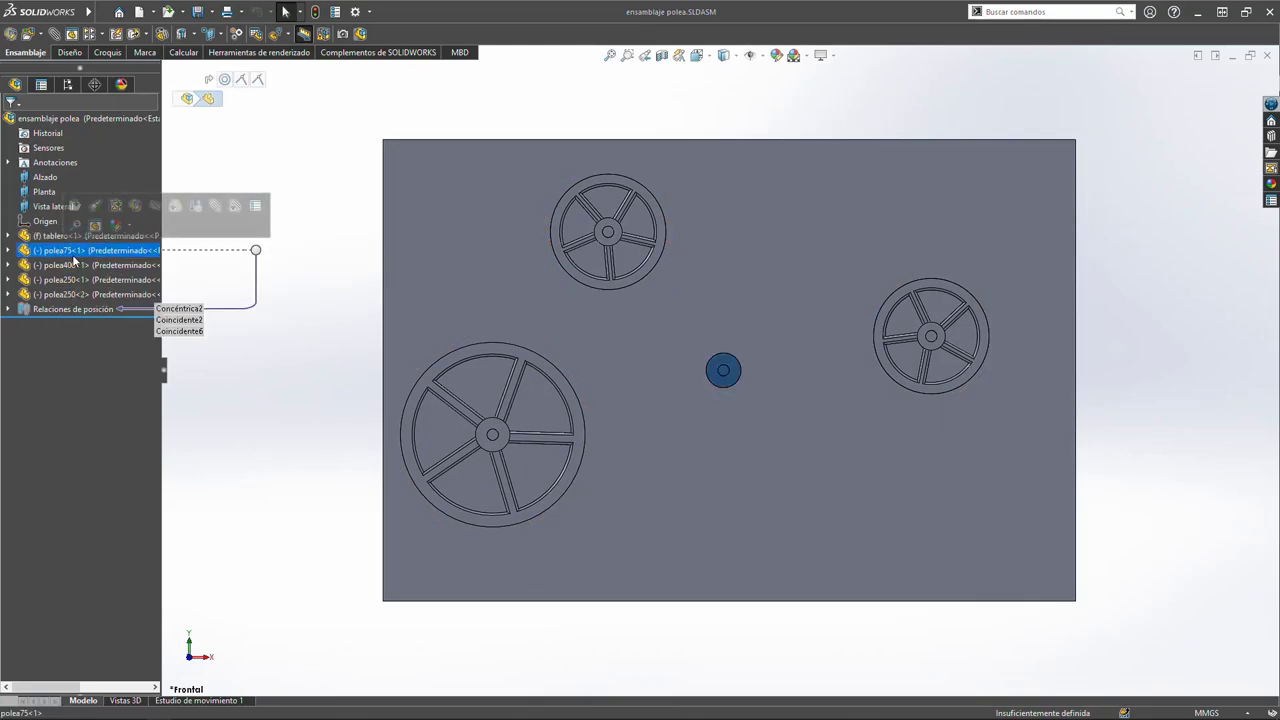
click(72, 252)
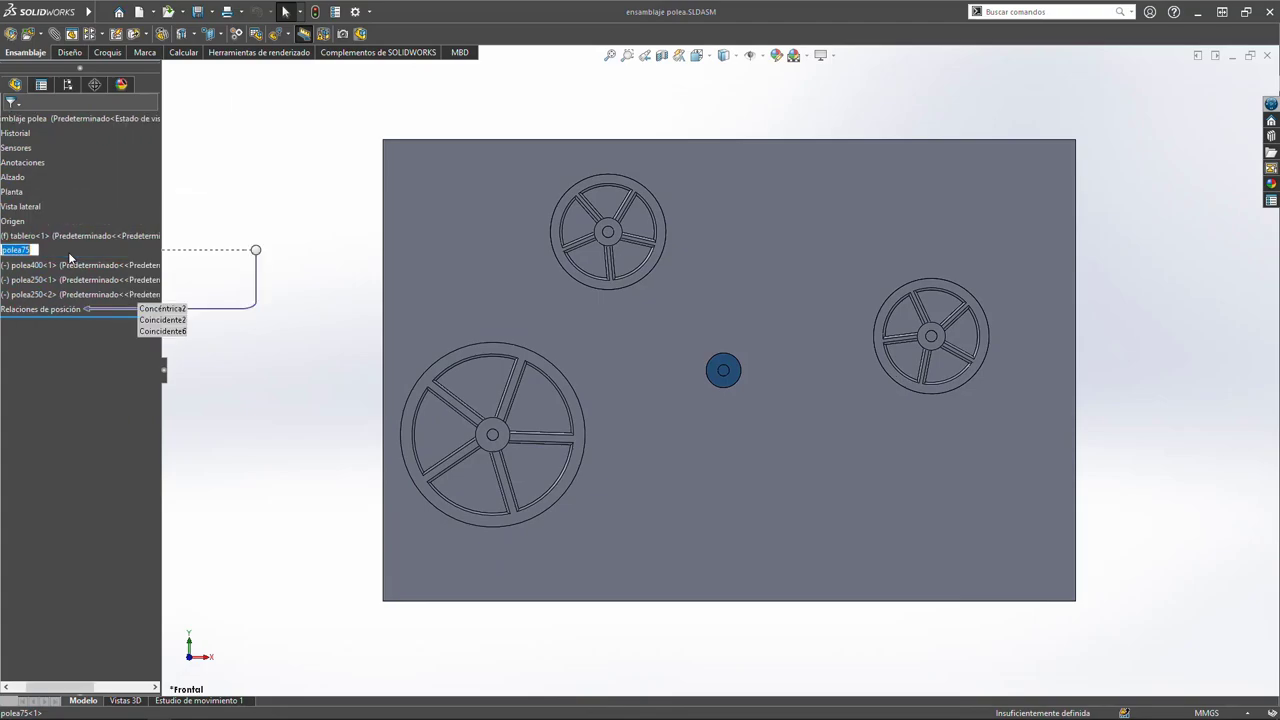
key(Return)
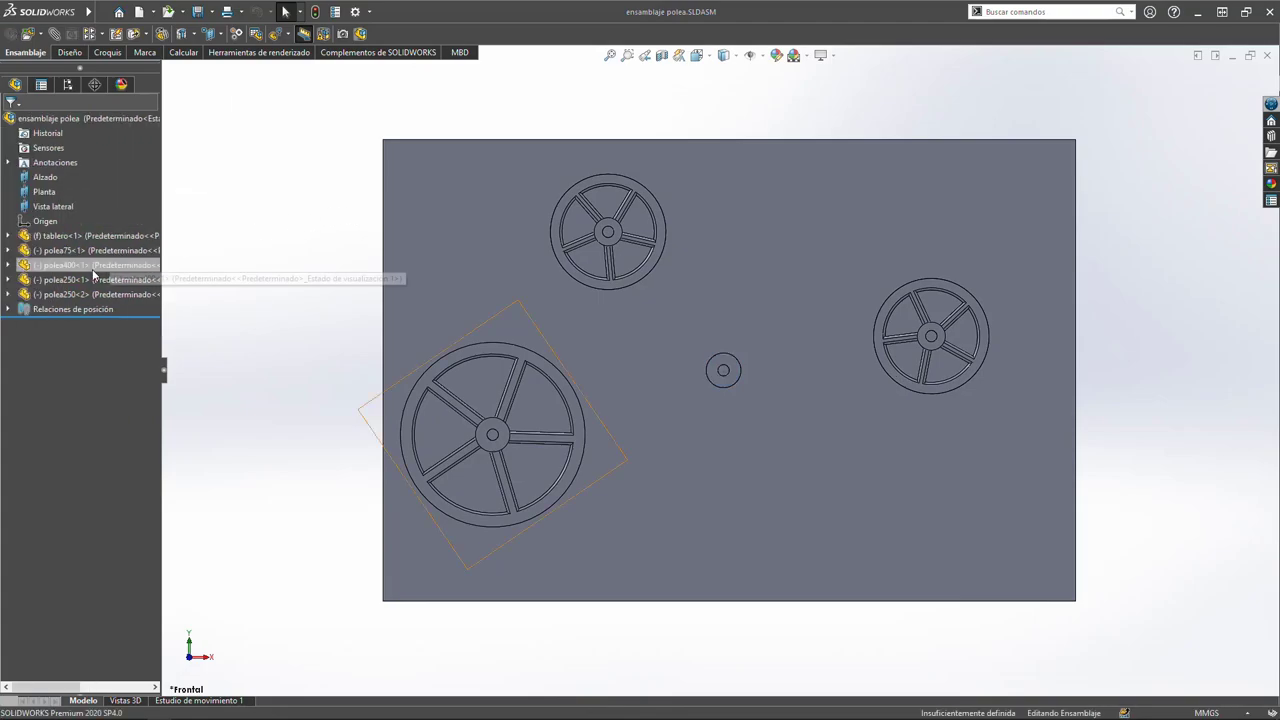
click(71, 257)
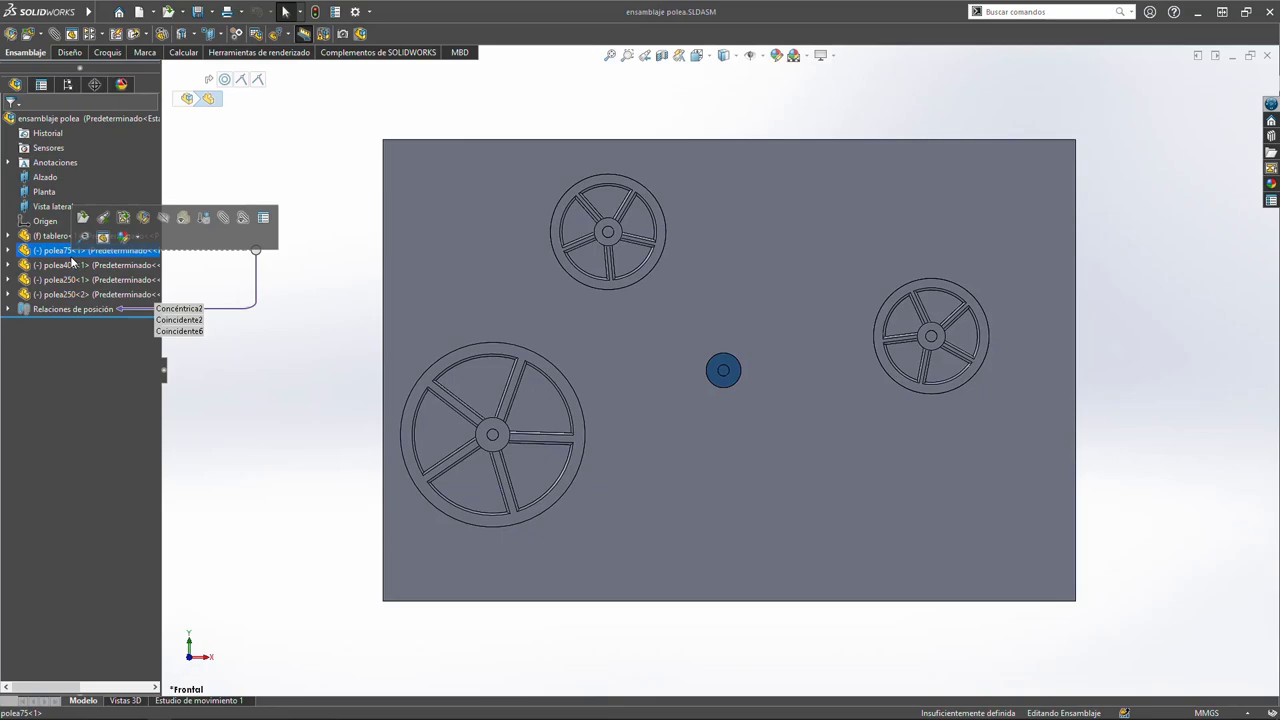
click(71, 257)
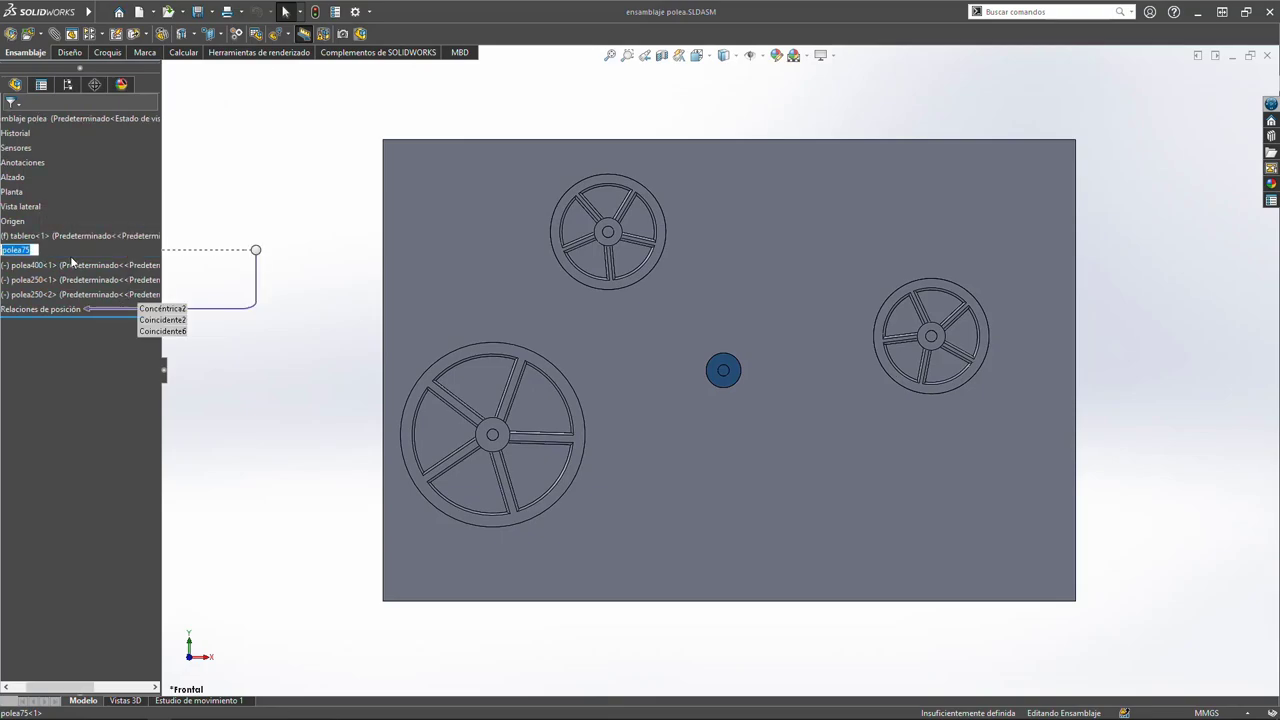
click(304, 230)
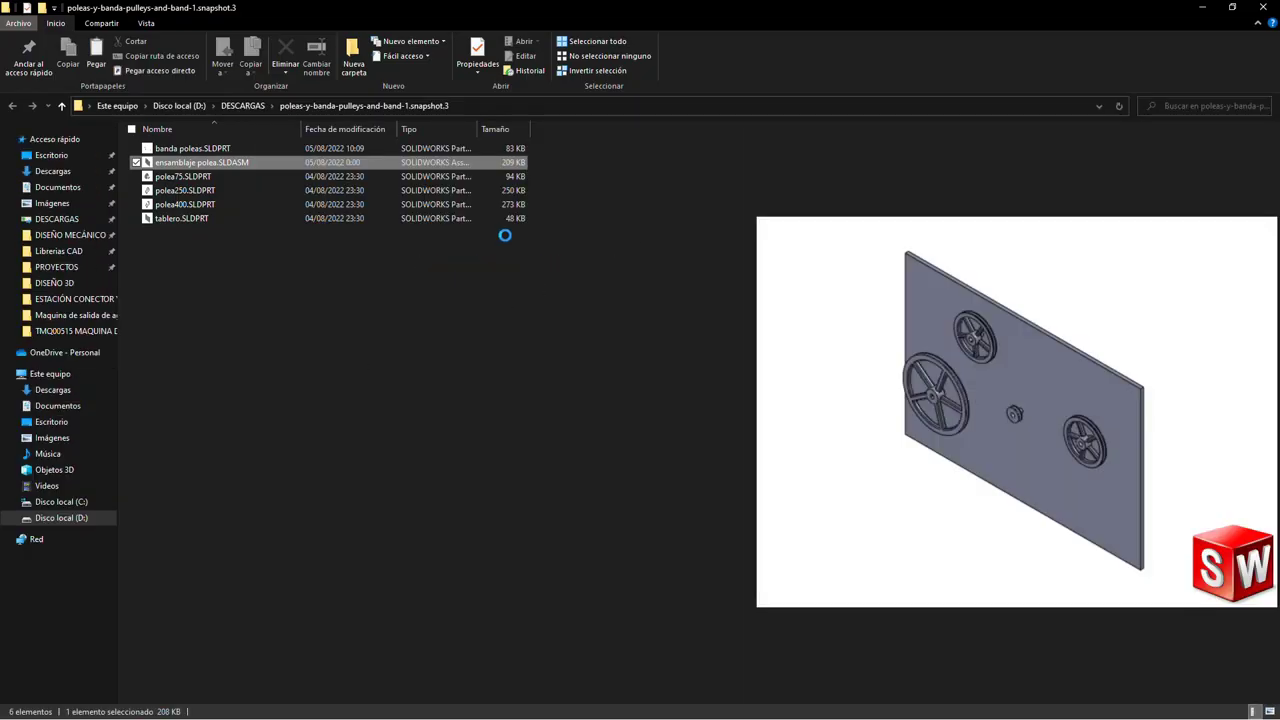
Preview ensamblaje polea.SLDASM and polea75.SLDPRT in the project folder, then minimize Explorer
click(286, 305)
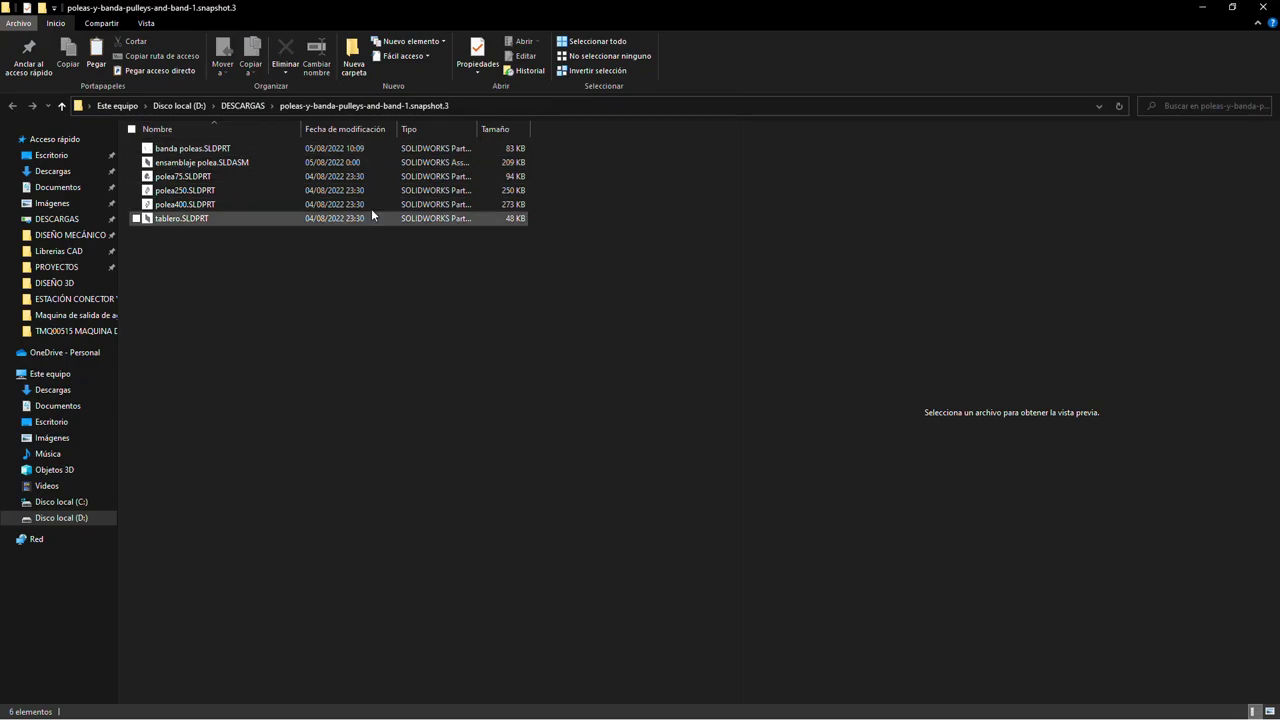
click(219, 164)
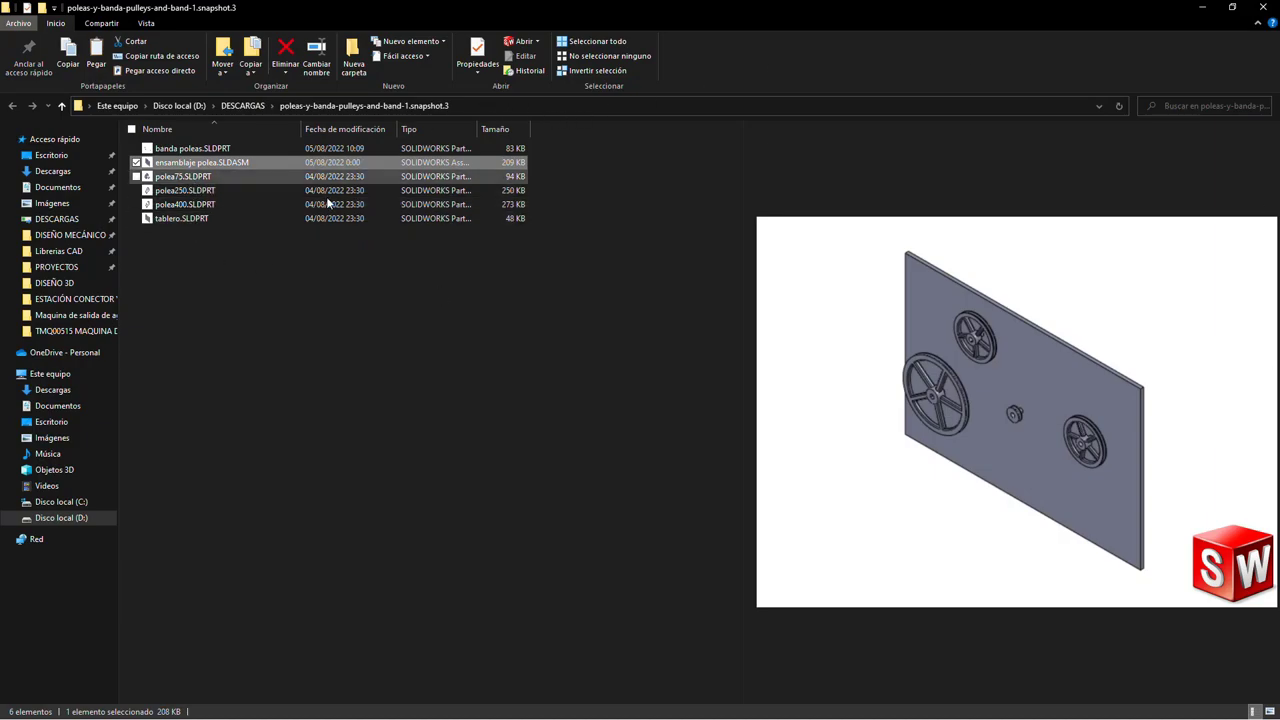
click(196, 180)
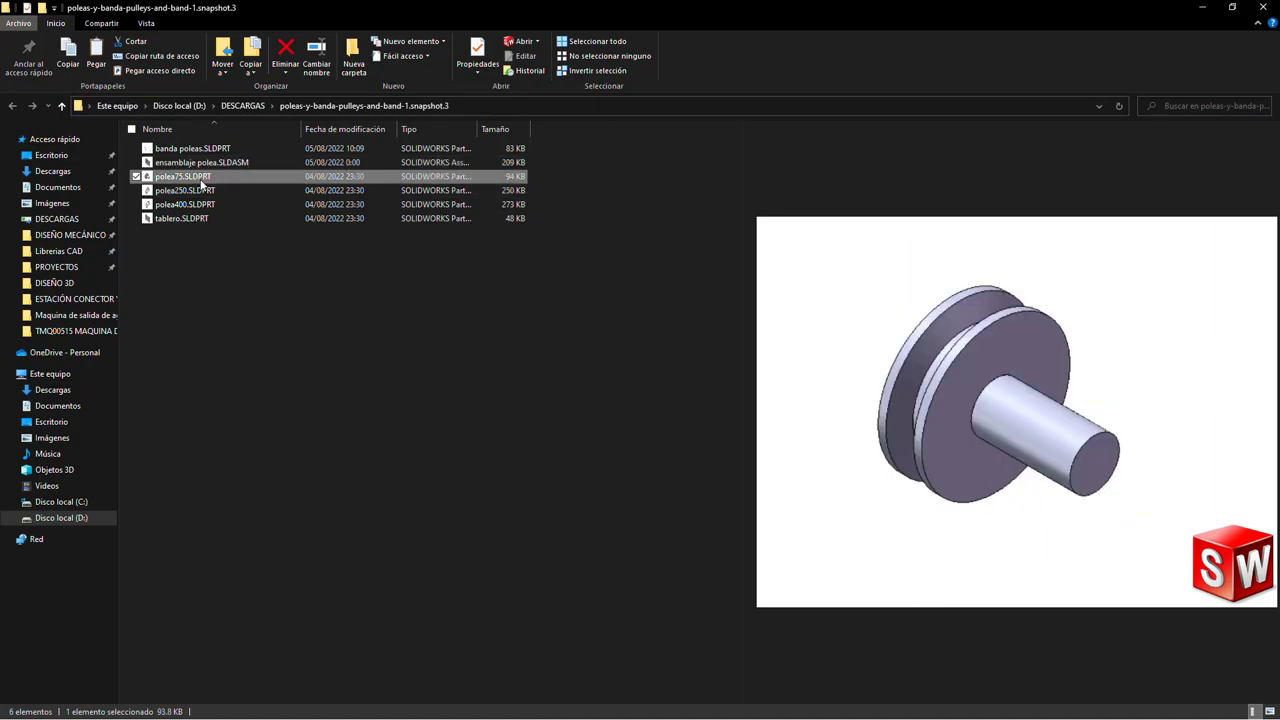
click(1203, 7)
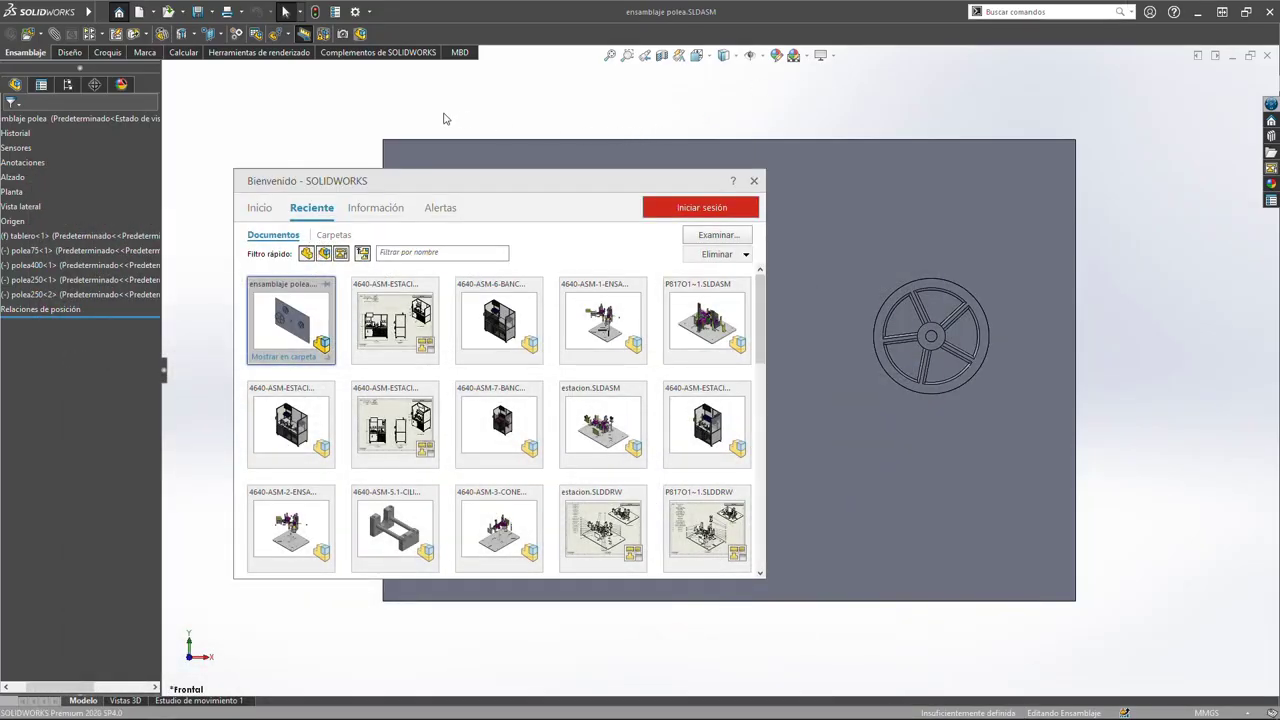
Rename the polea75 component to 'polea de 75mm' in the FeatureManager tree
key(Escape)
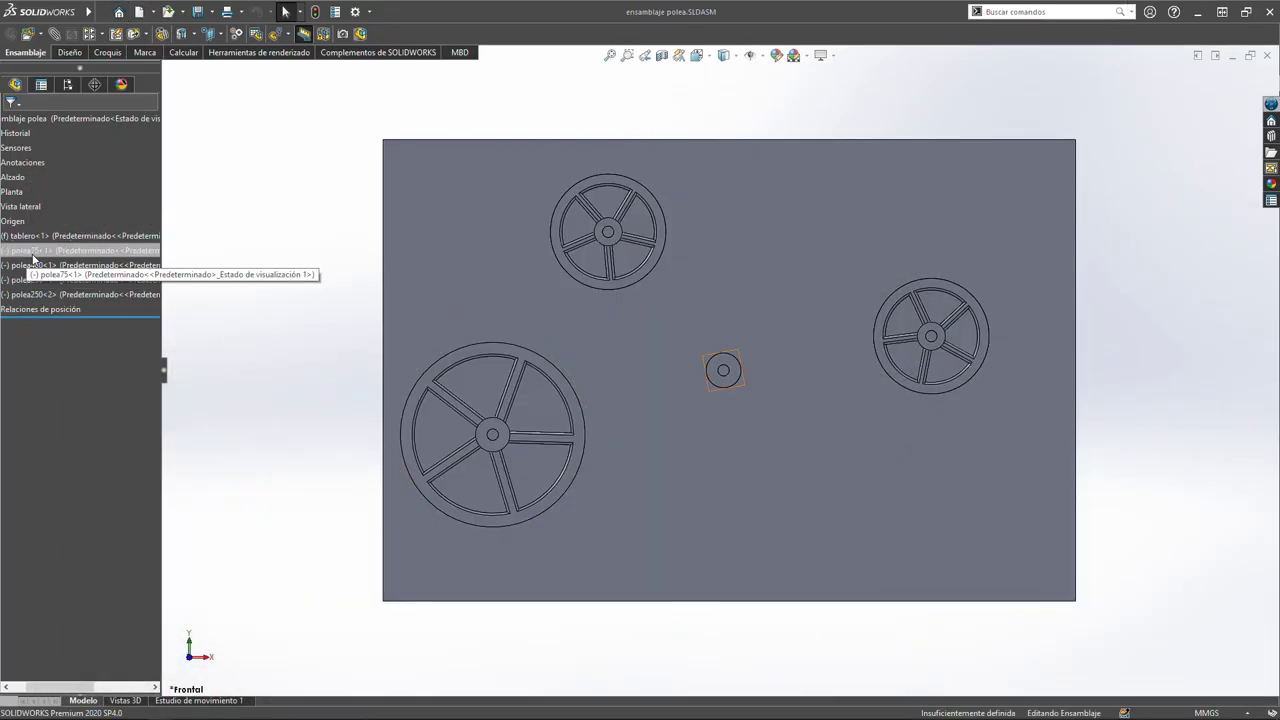
click(33, 251)
click(33, 253)
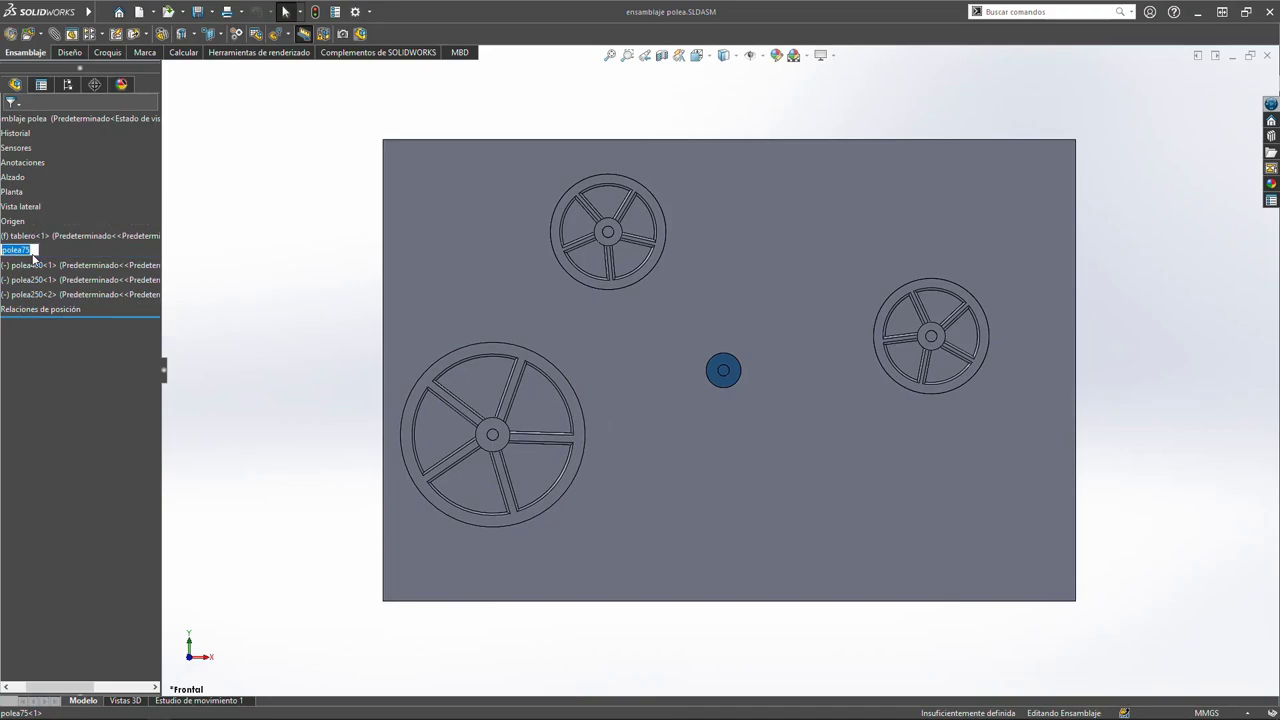
click(33, 254)
key(BackSpace)
text(de 75)
text(mm)
mouse_move(128, 249)
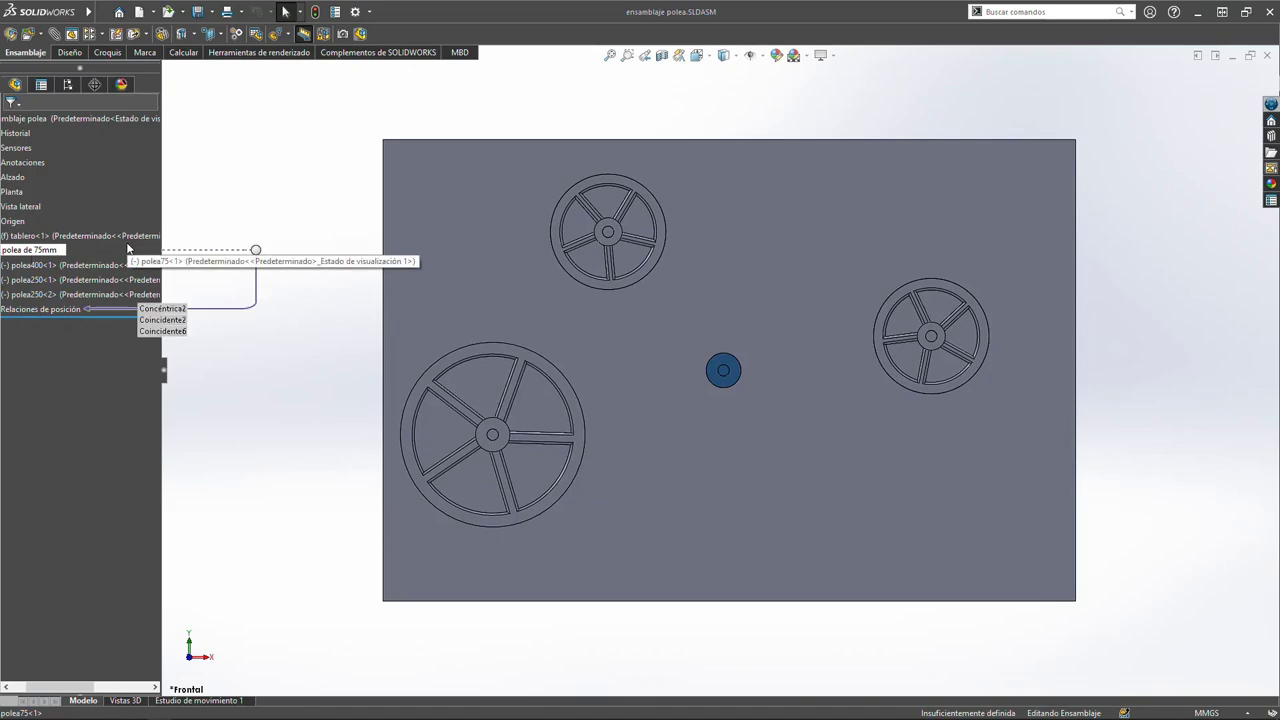
key(Return)
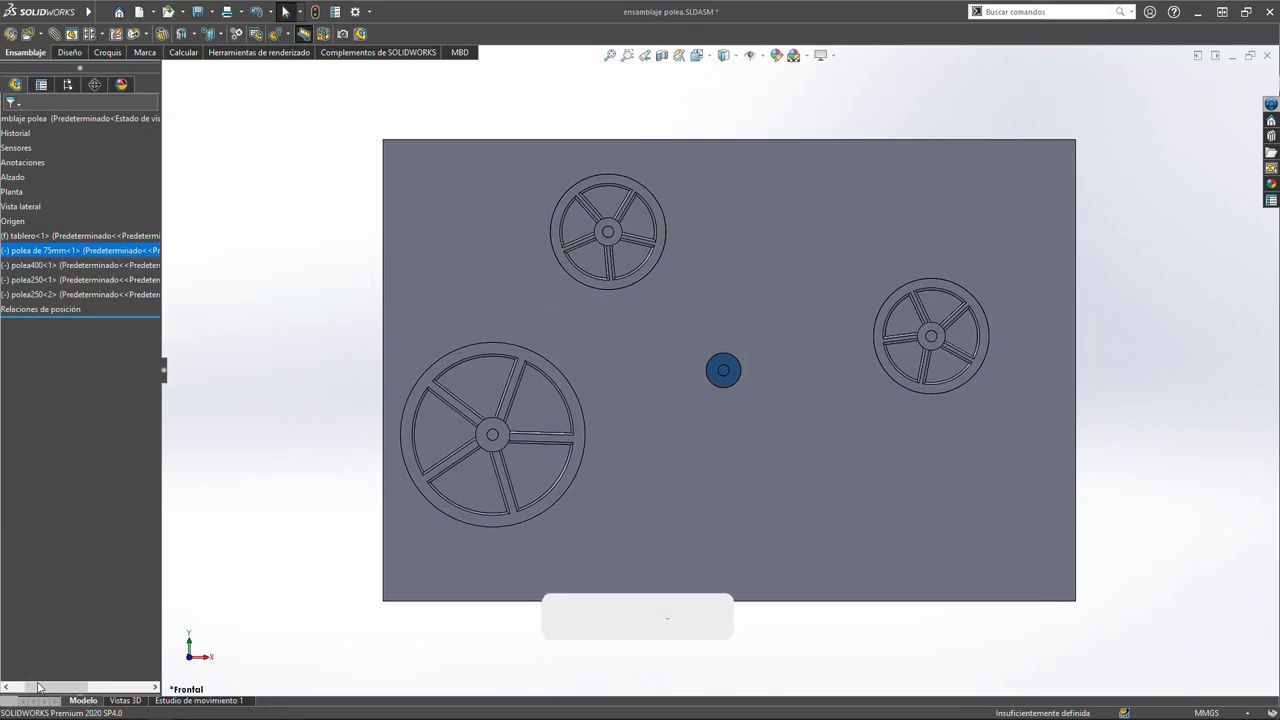
drag(38, 687, 28, 687)
click(271, 161)
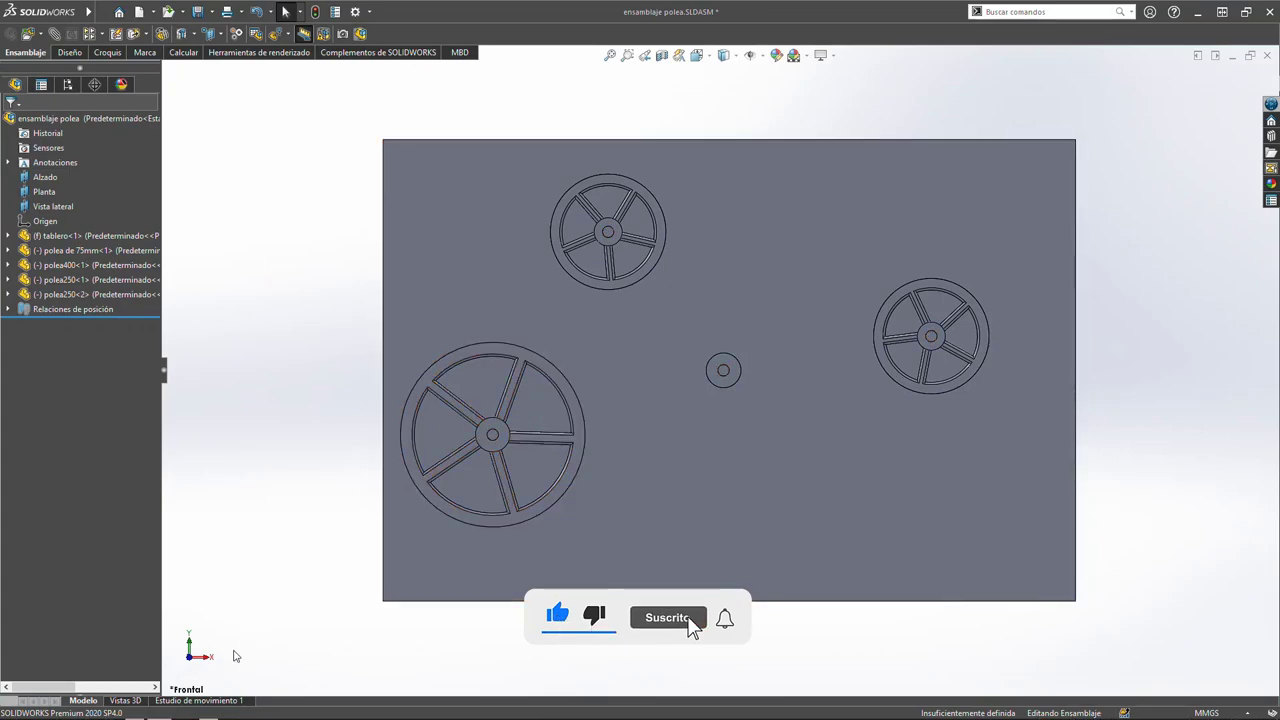
key(alt)
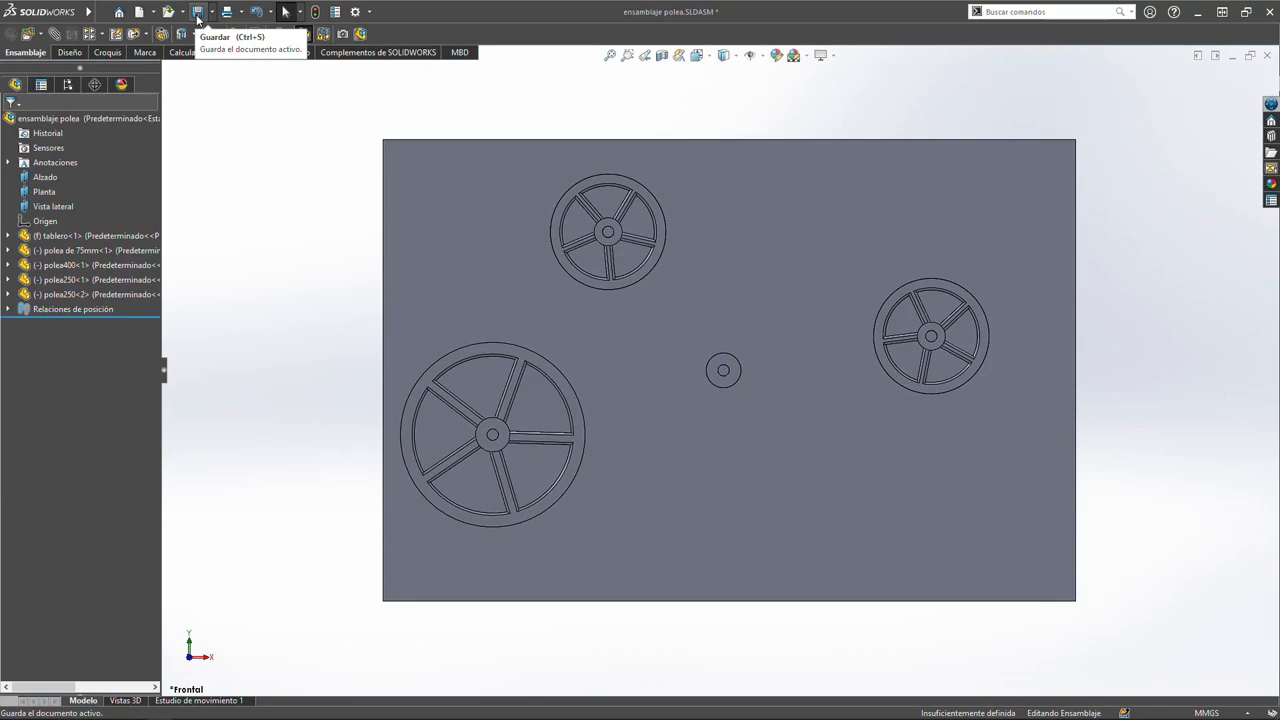
Save the assembly and all modified documents with Guardar todo
click(199, 14)
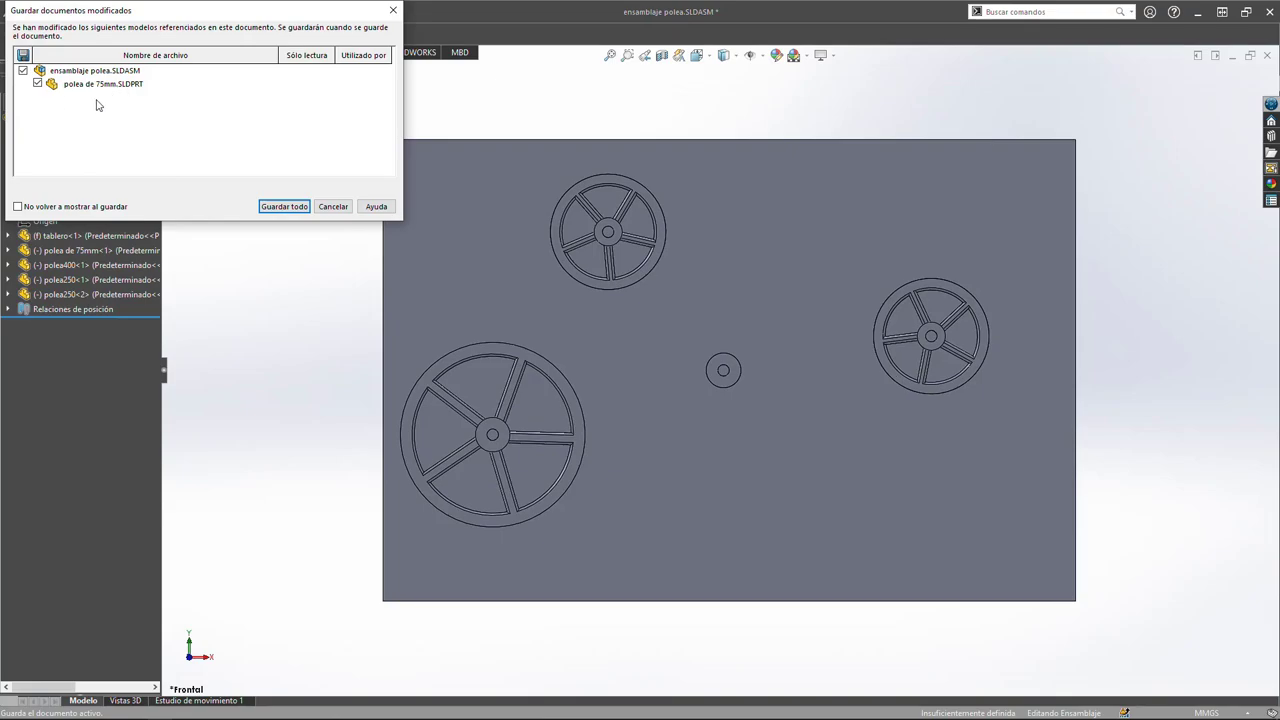
click(272, 207)
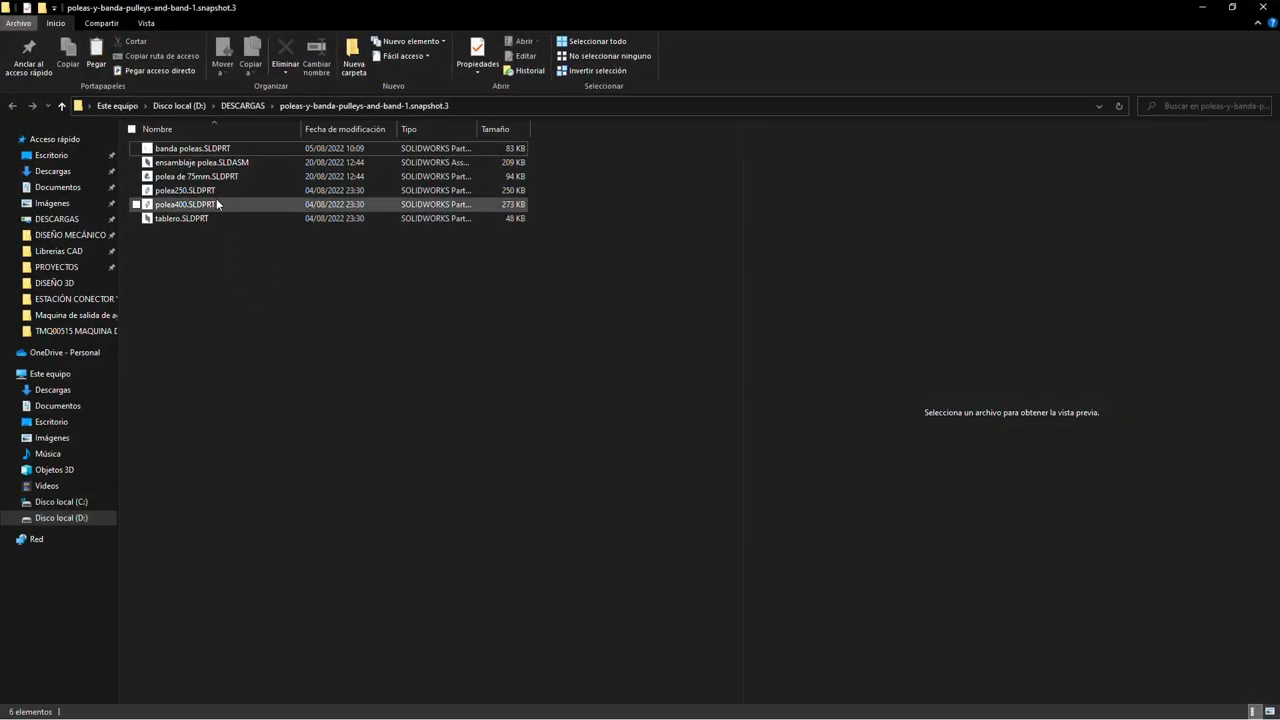
Preview polea de 75mm.SLDPRT in the folder, then return to the SOLIDWORKS assembly
click(199, 177)
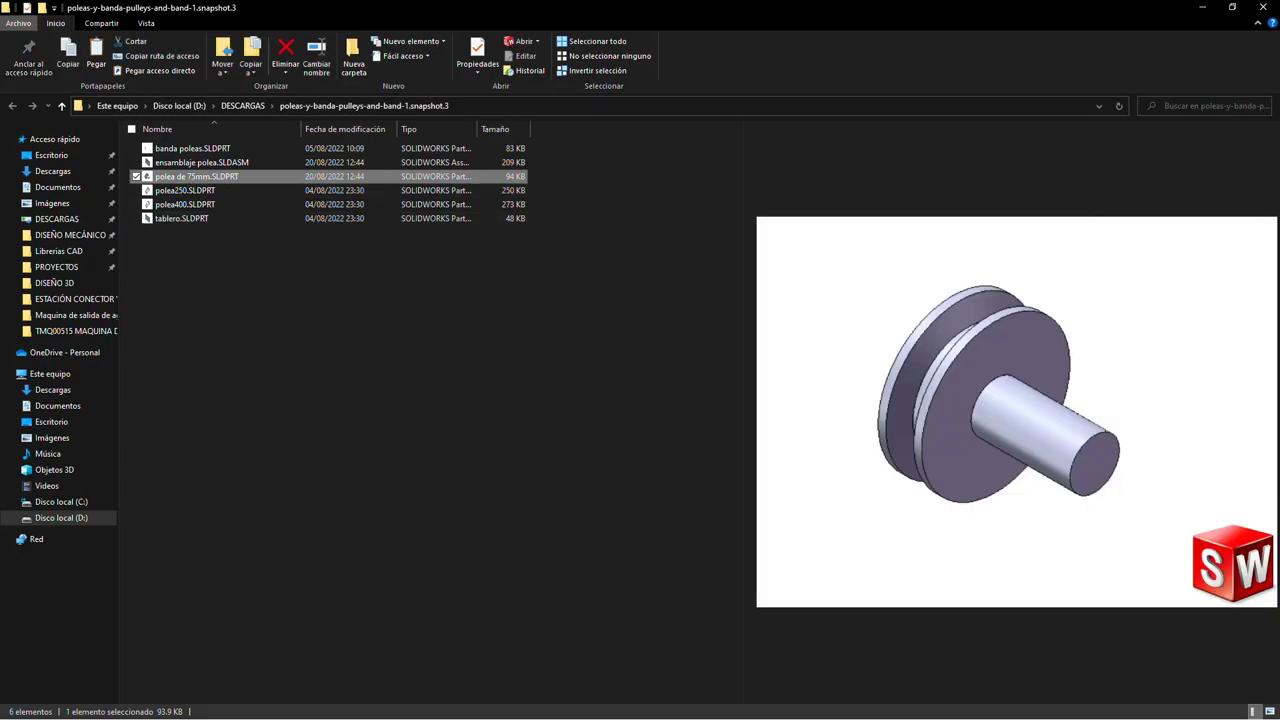
click(1200, 14)
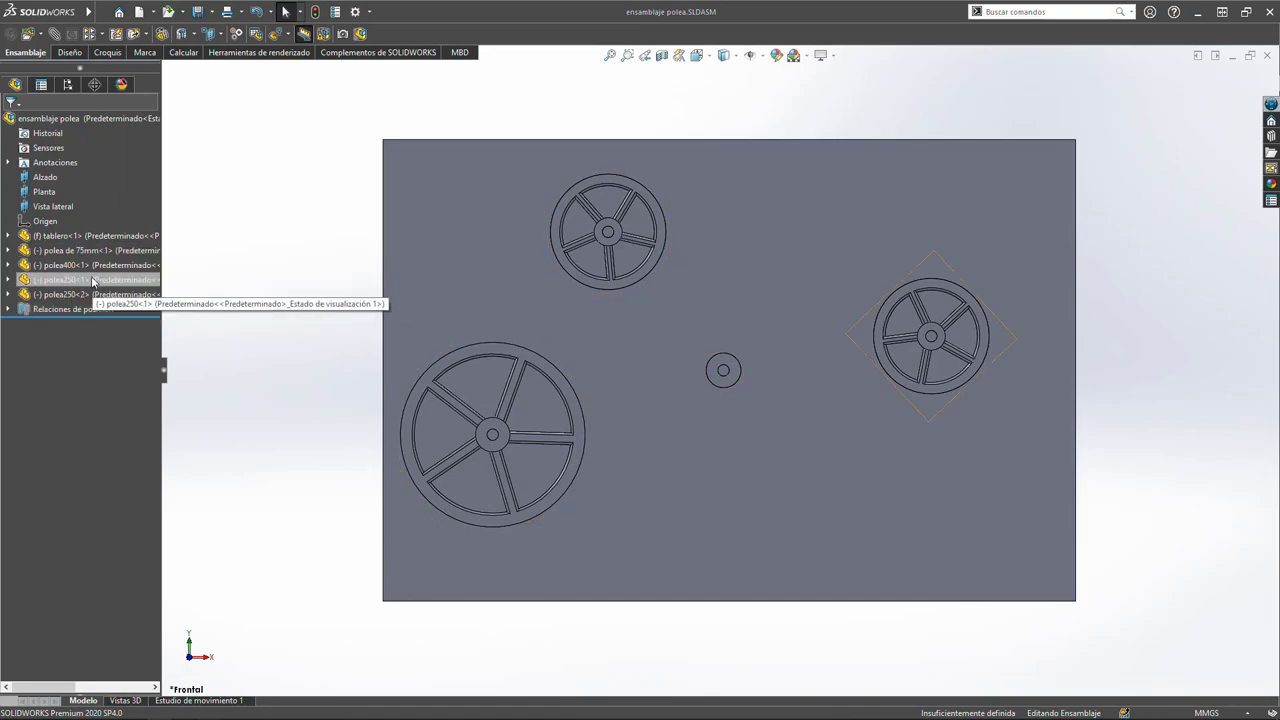
mouse_move(90, 265)
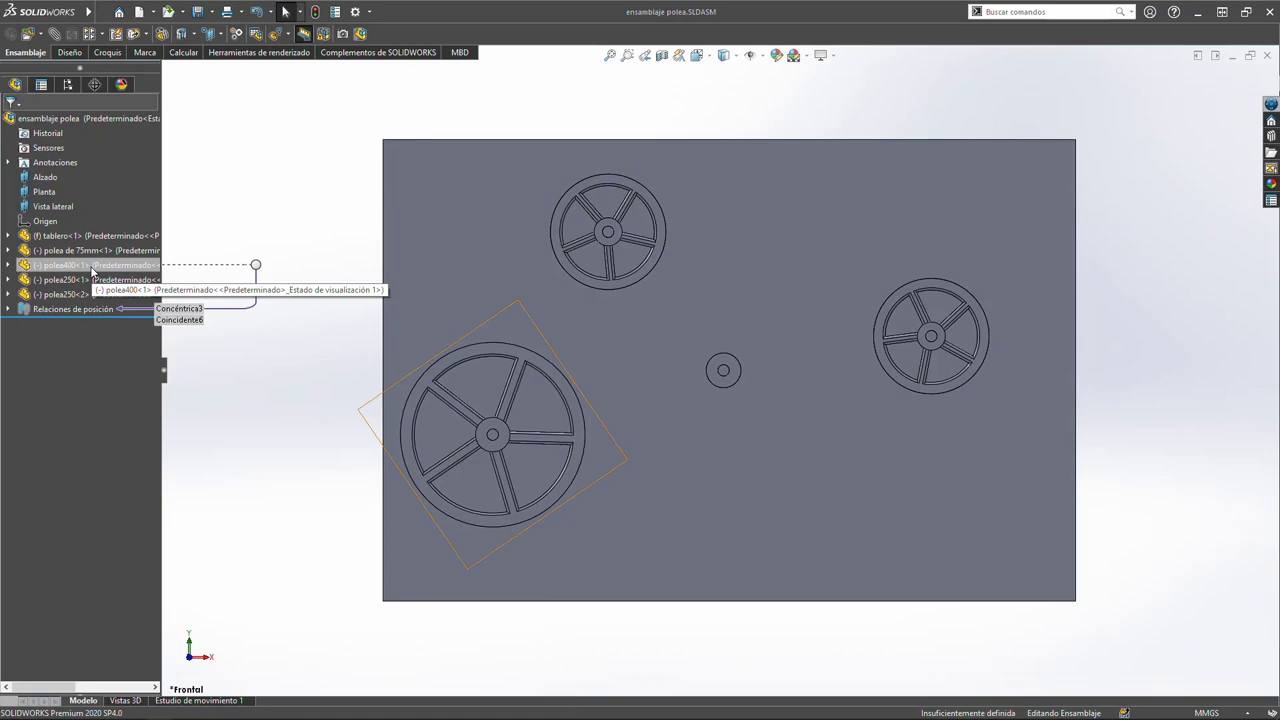
Rename polea400<1> to 'polea de 400mm' and polea250<1> to 'polea de 250mm' in the tree
double_click(91, 266)
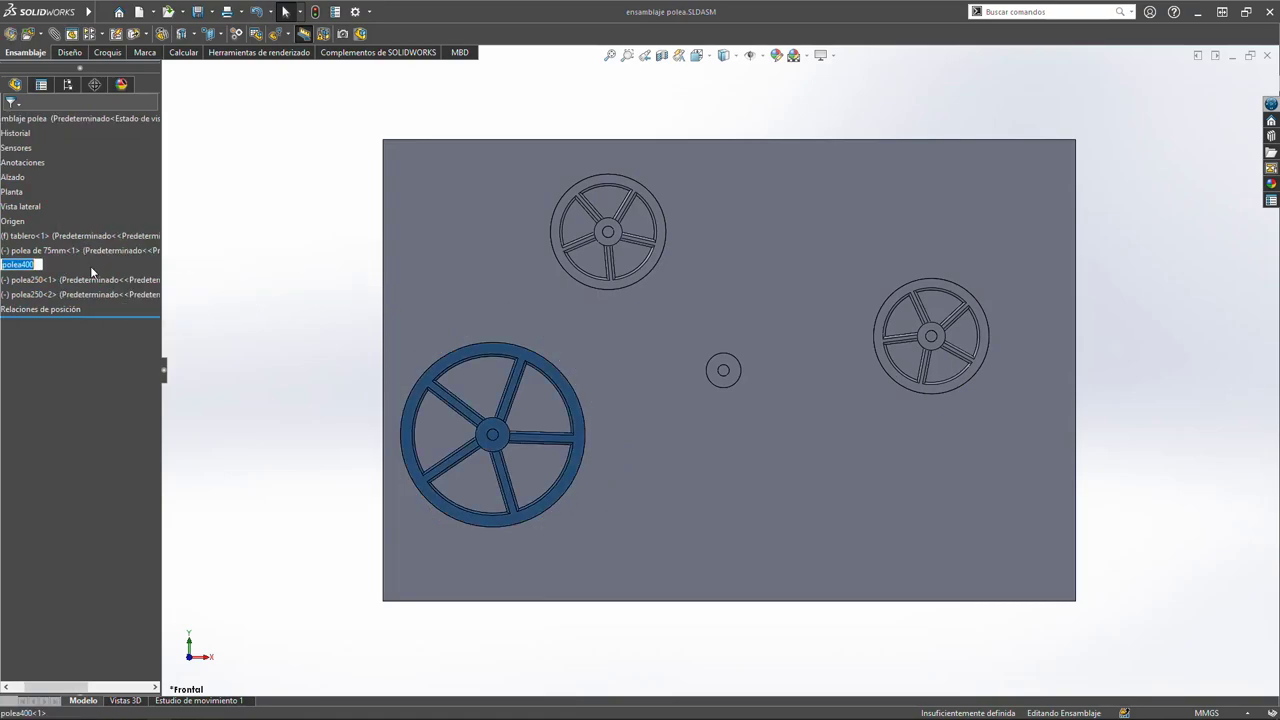
key(End)
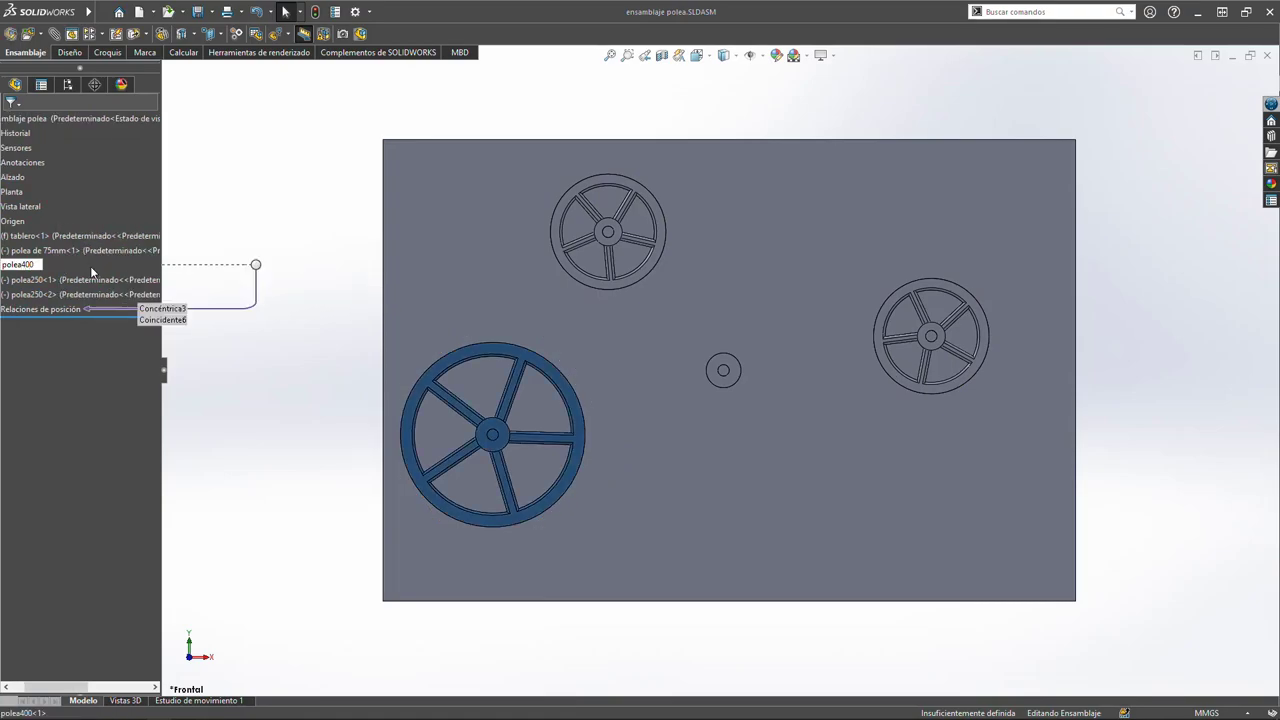
key(shift+Left)
key(shift+Left)
key(shift+Left)
text(d)
text(mm)
key(Return)
click(283, 263)
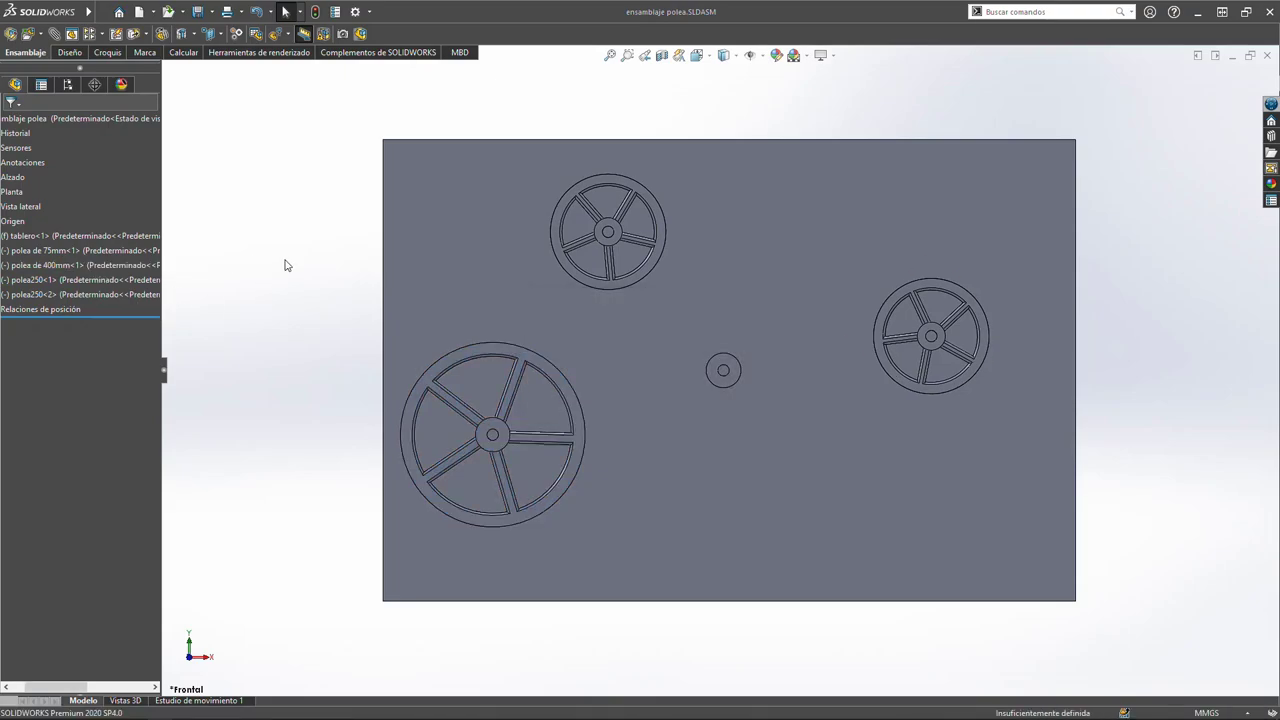
click(54, 279)
click(54, 279)
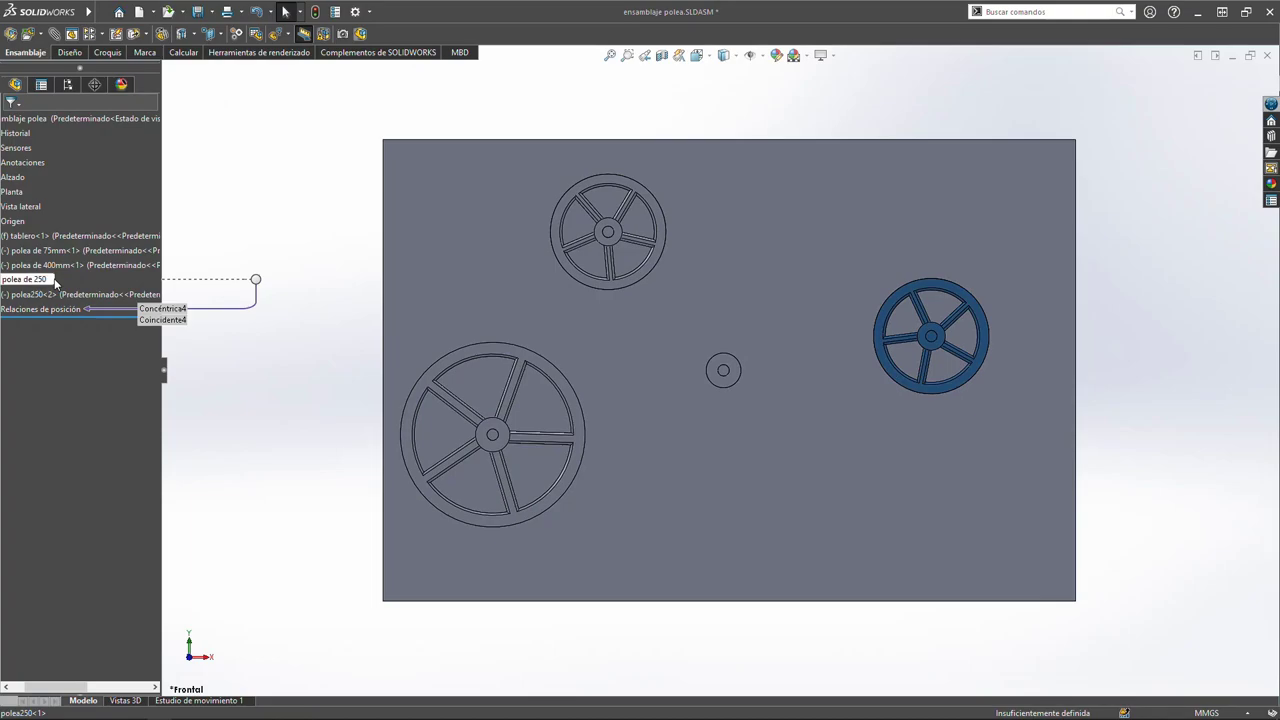
text(de)
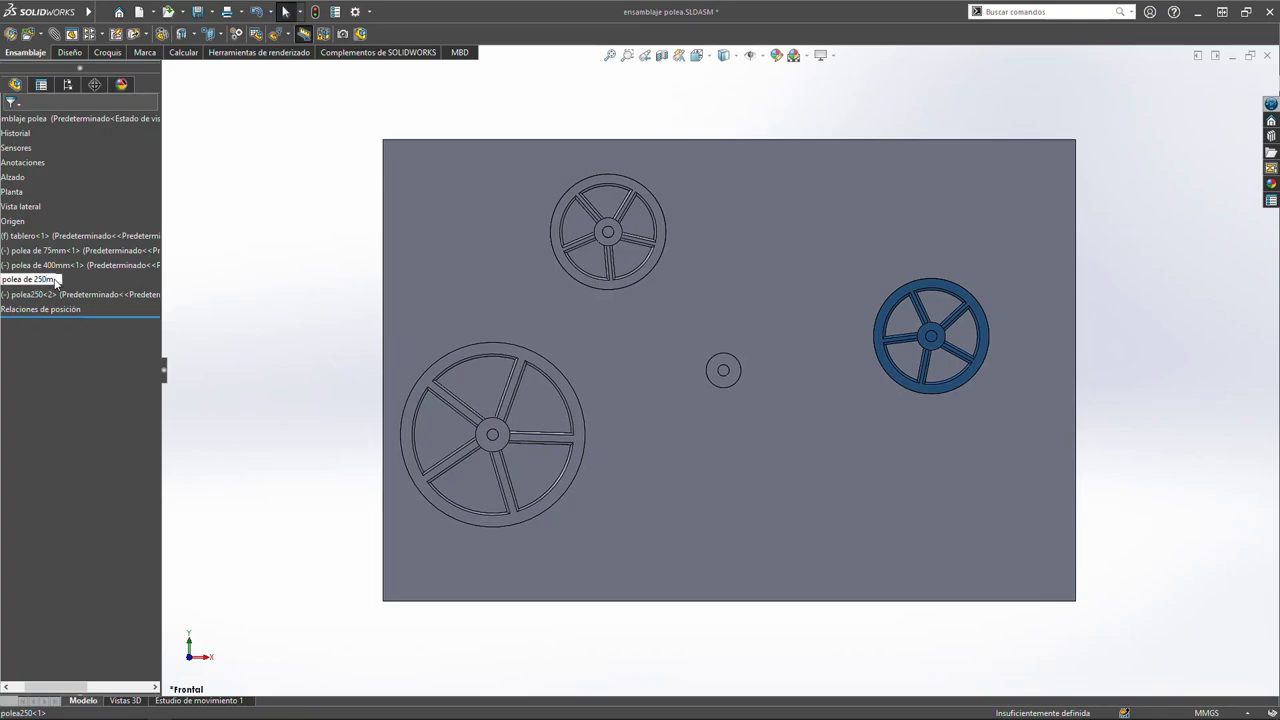
key(Return)
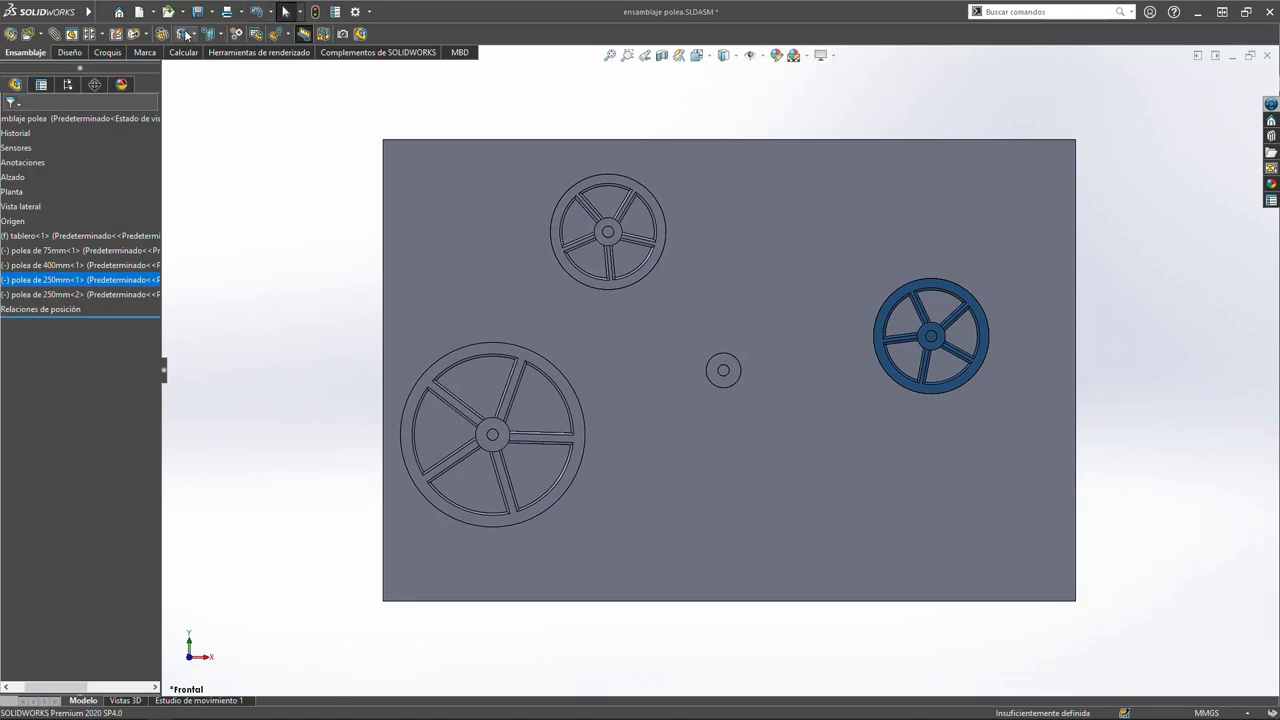
Save the assembly and all modified parts with Guardar todo
click(198, 11)
click(302, 208)
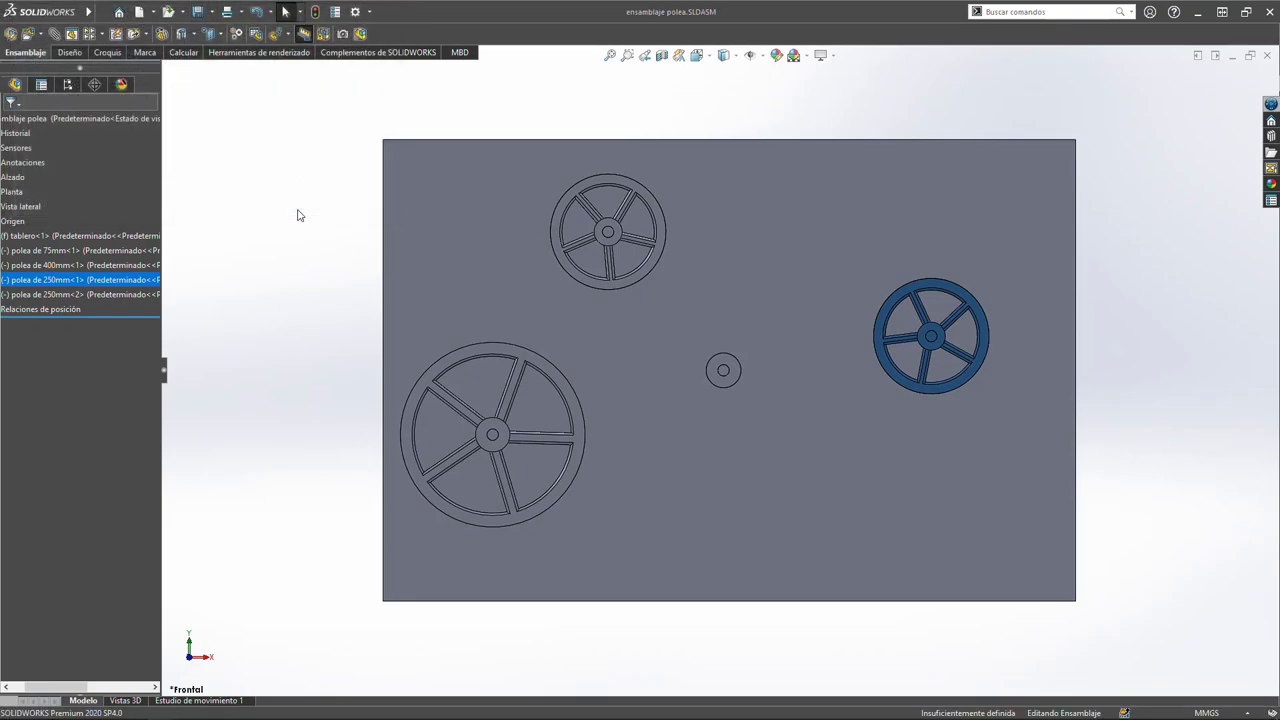
click(322, 176)
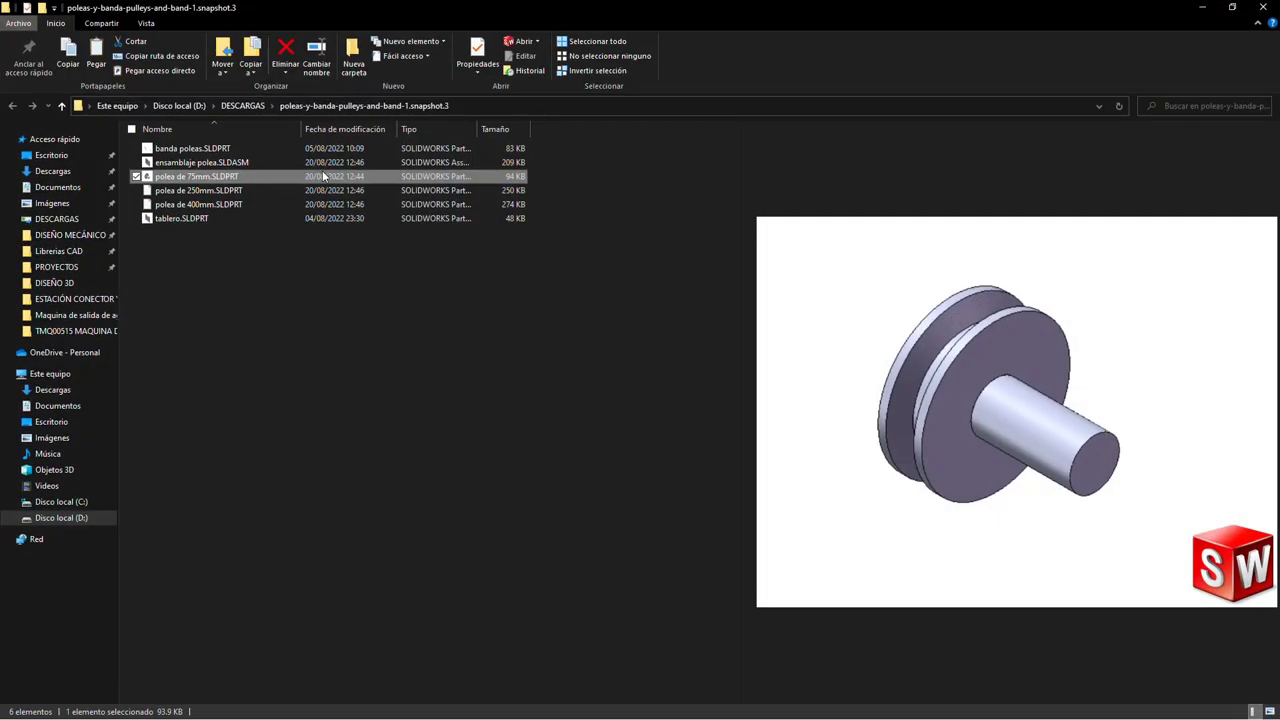
Deselect the renamed part files in the folder and minimize Explorer to return to SOLIDWORKS
click(301, 295)
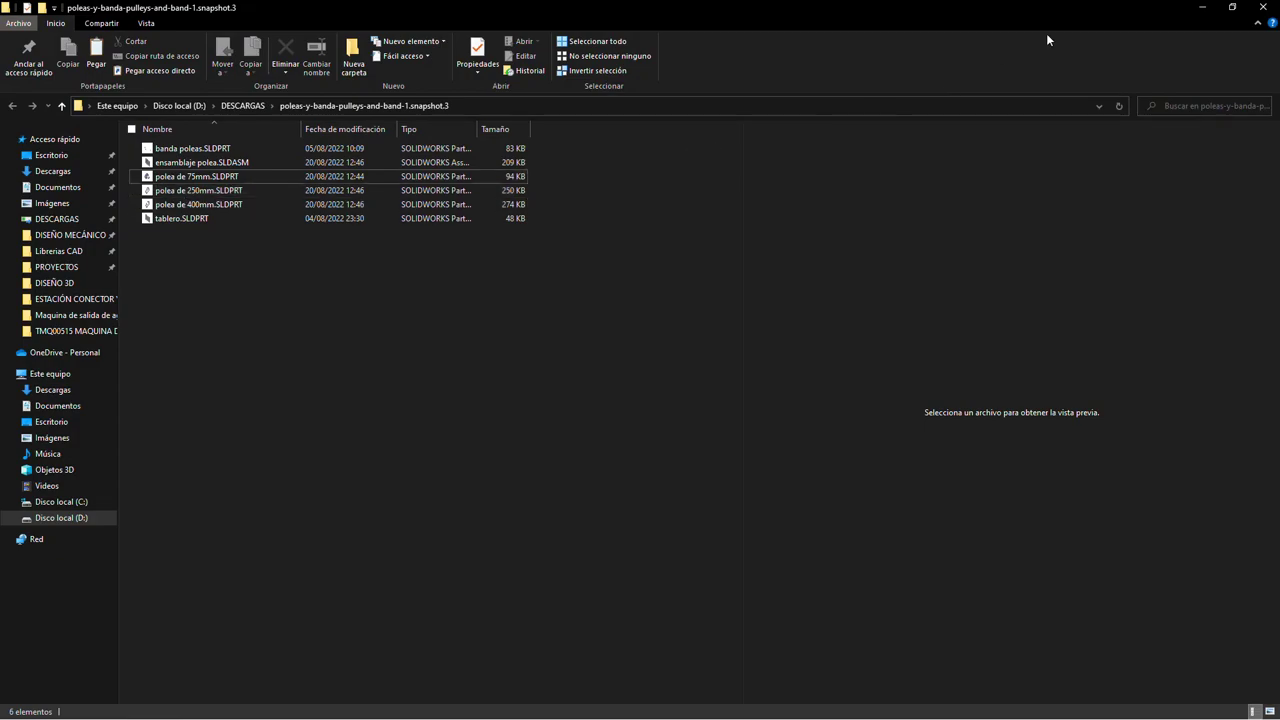
click(1202, 7)
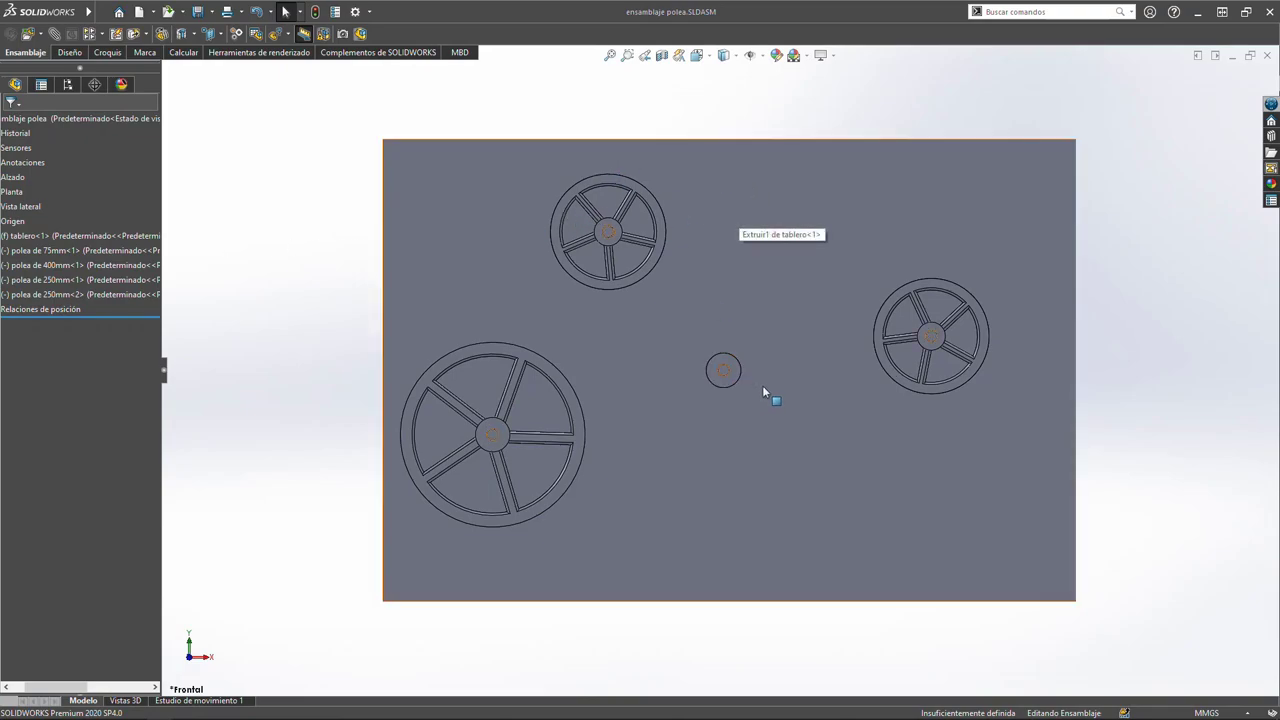
Create a new drawing from the polea de 75mm part using a drawing template
click(60, 250)
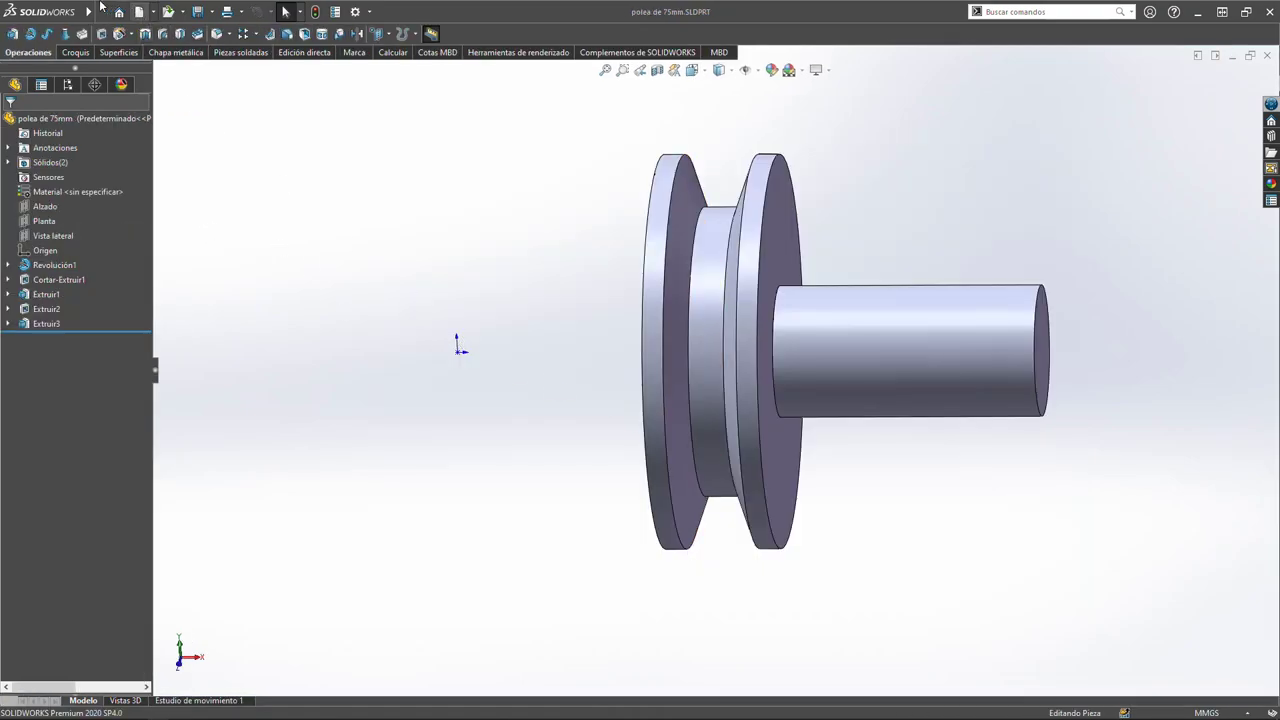
mouse_move(45, 11)
click(106, 11)
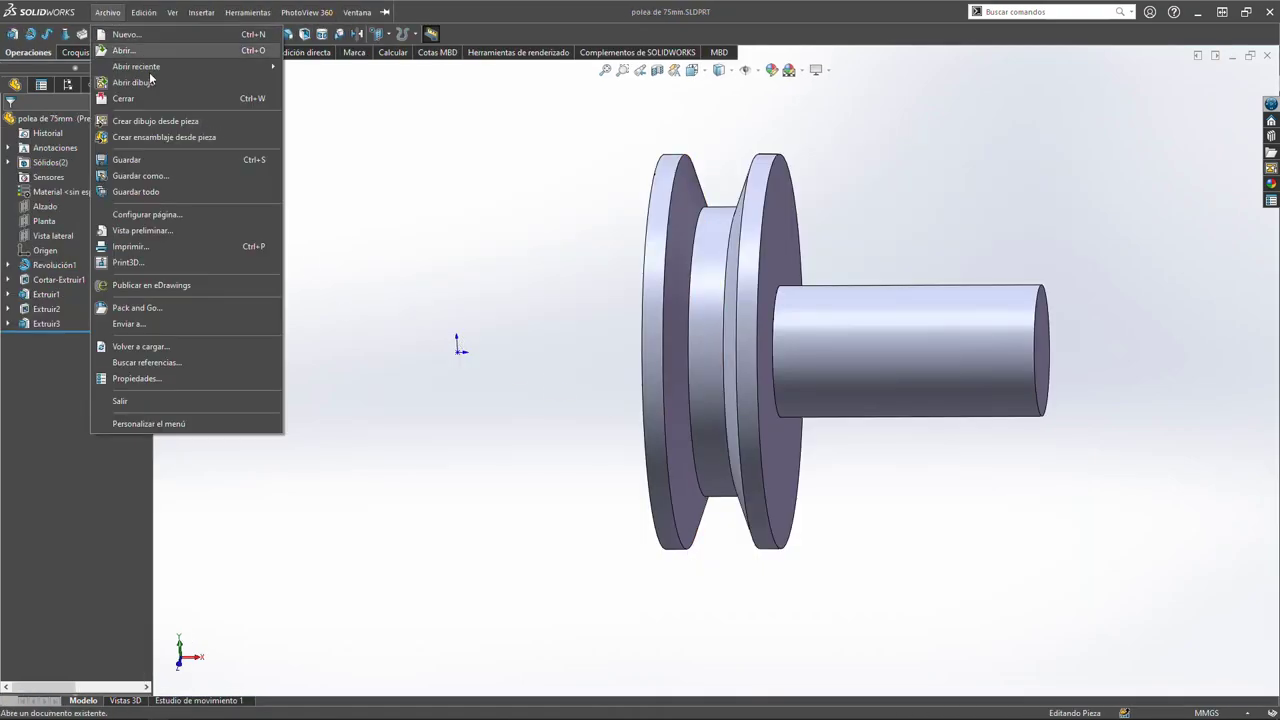
click(184, 128)
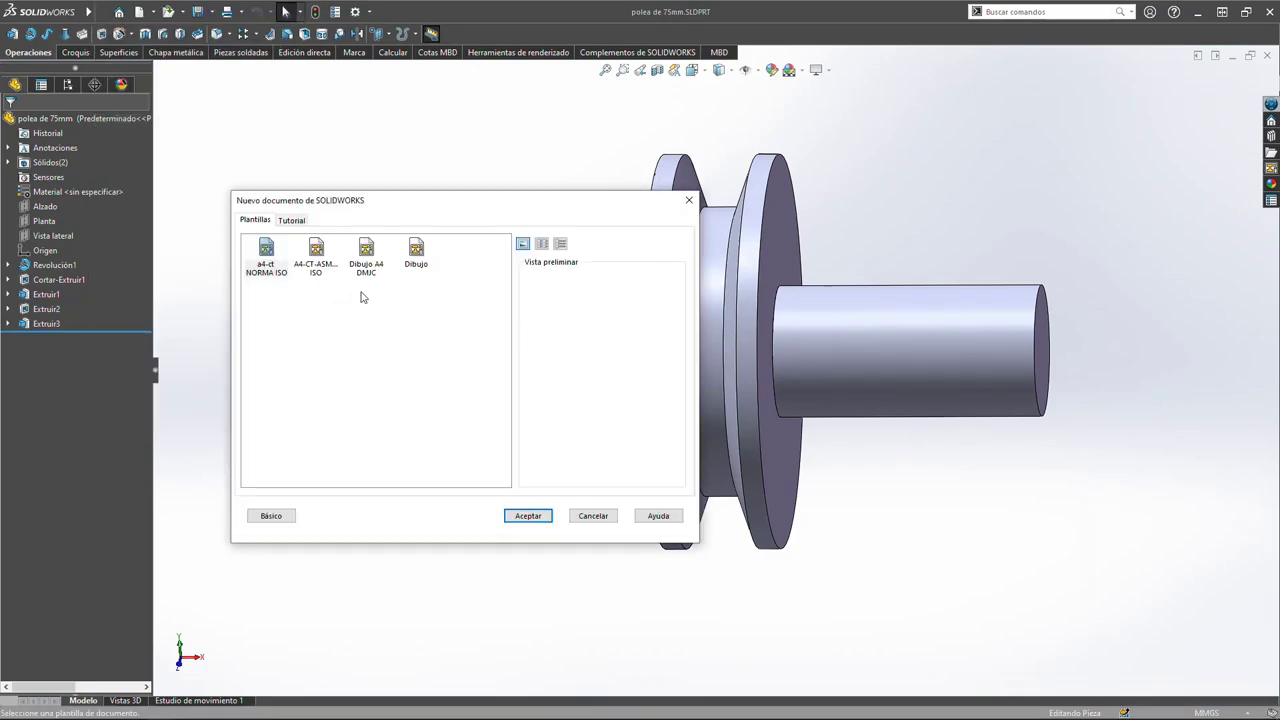
double_click(360, 294)
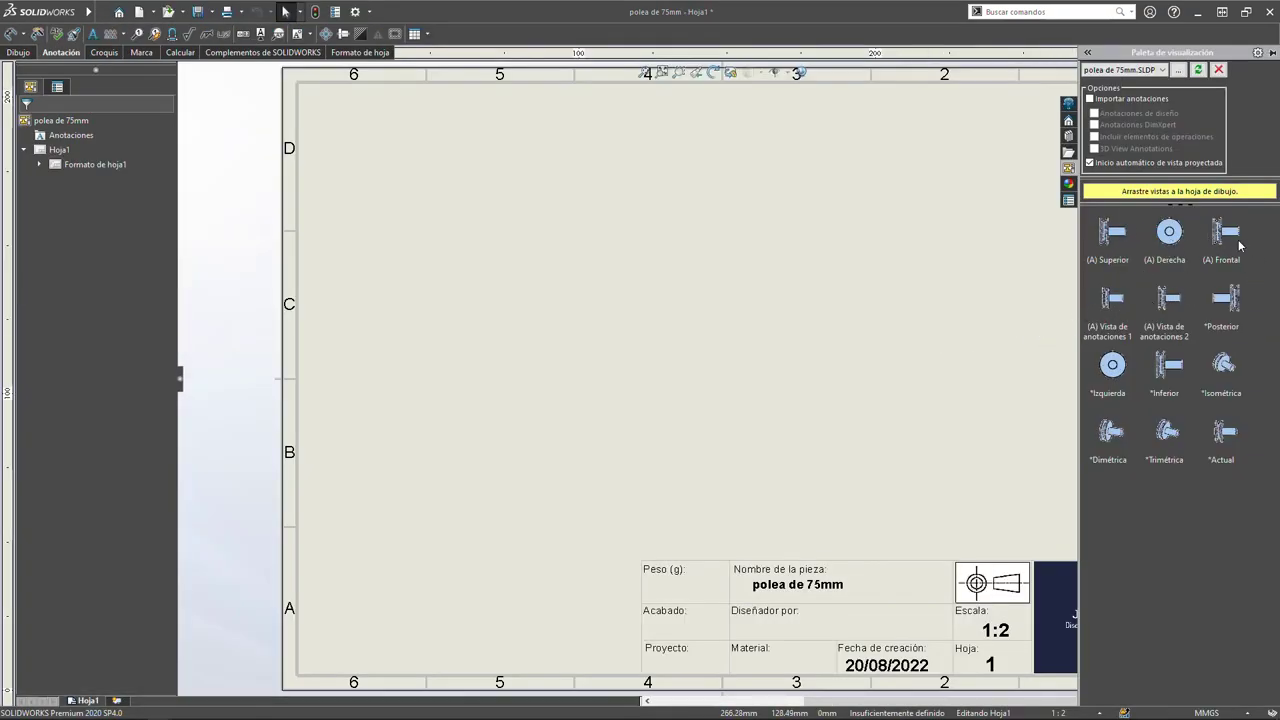
Place the front view and arrange the projected and isometric views on the sheet
drag(1240, 244, 956, 264)
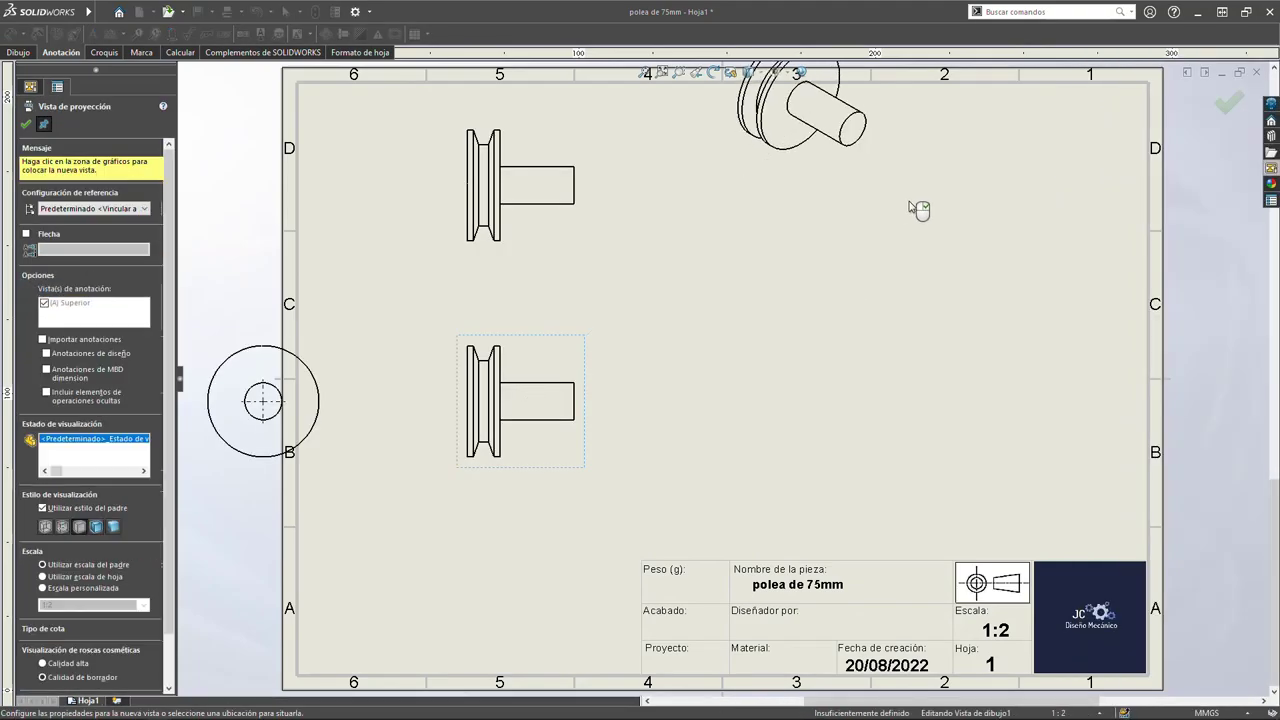
key(Escape)
scroll(657, 360, up, 4)
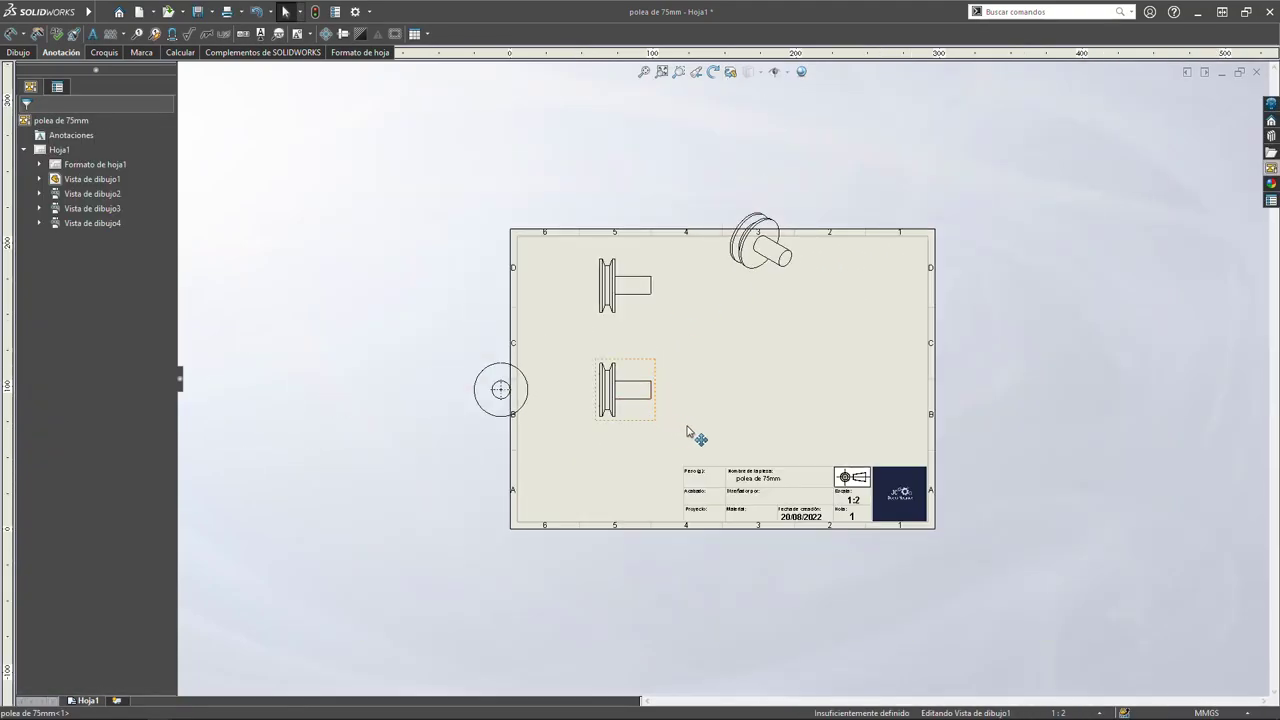
drag(688, 432, 780, 440)
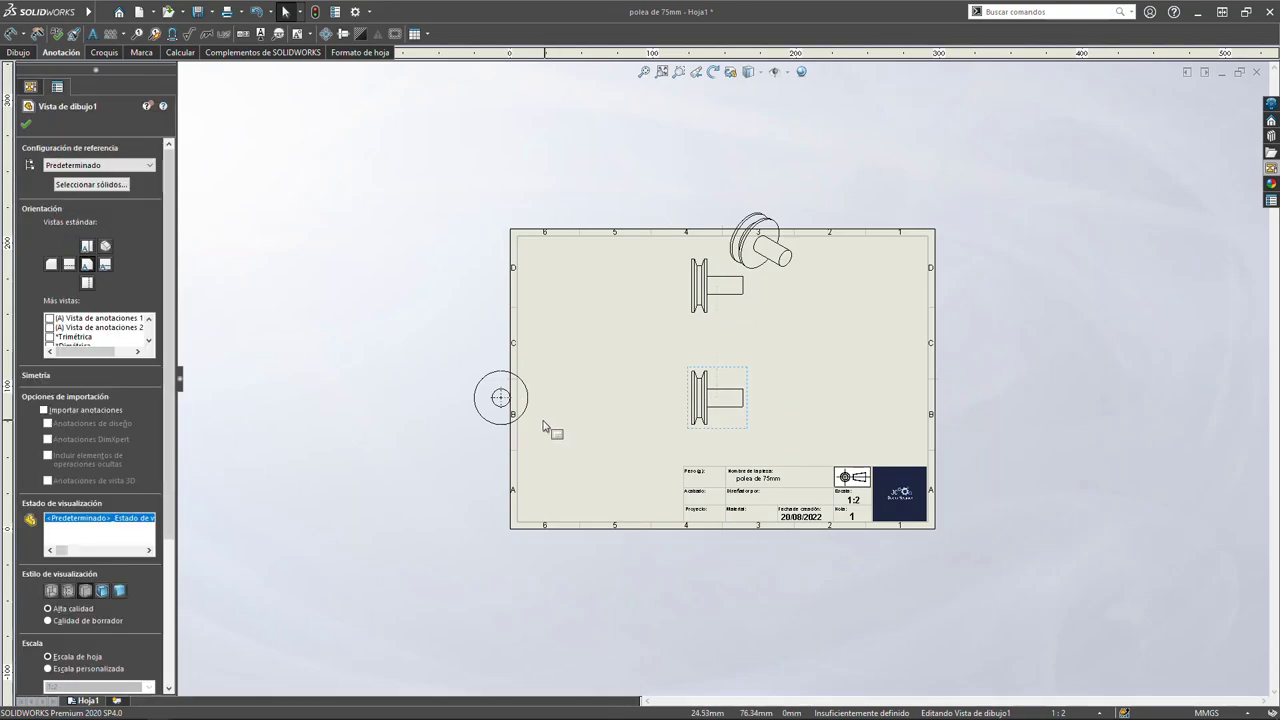
click(636, 425)
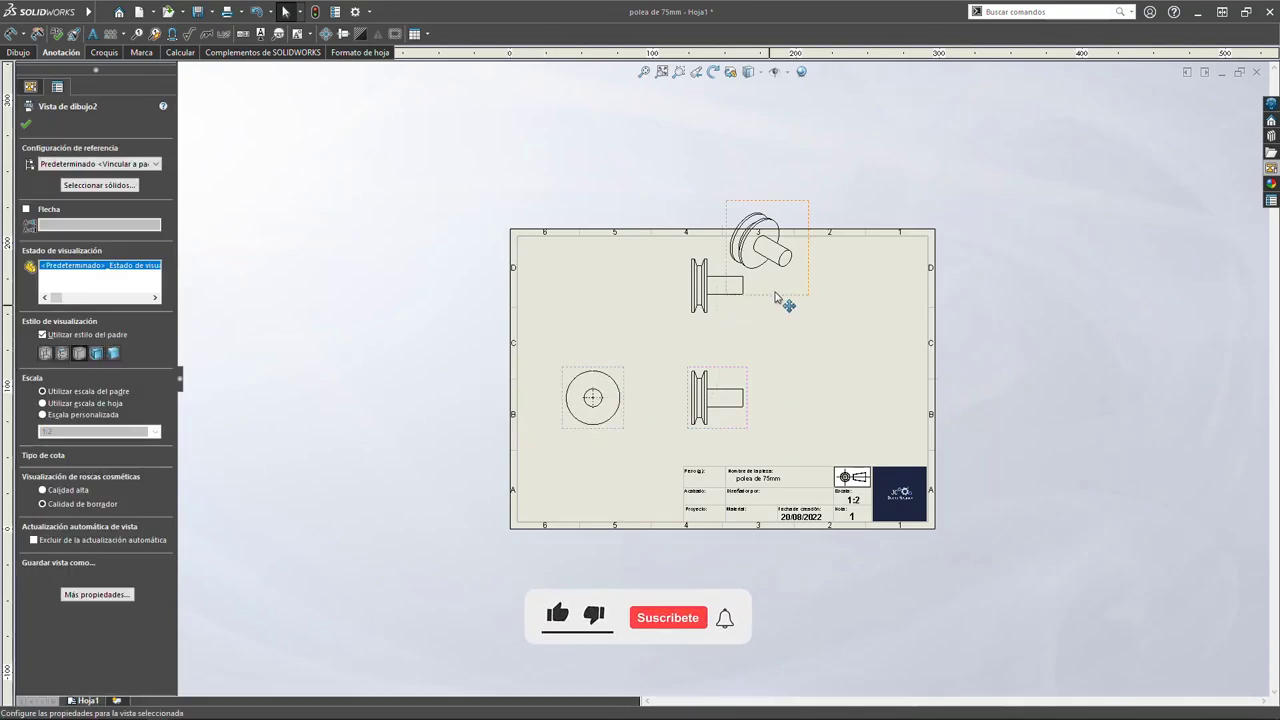
drag(775, 297, 888, 337)
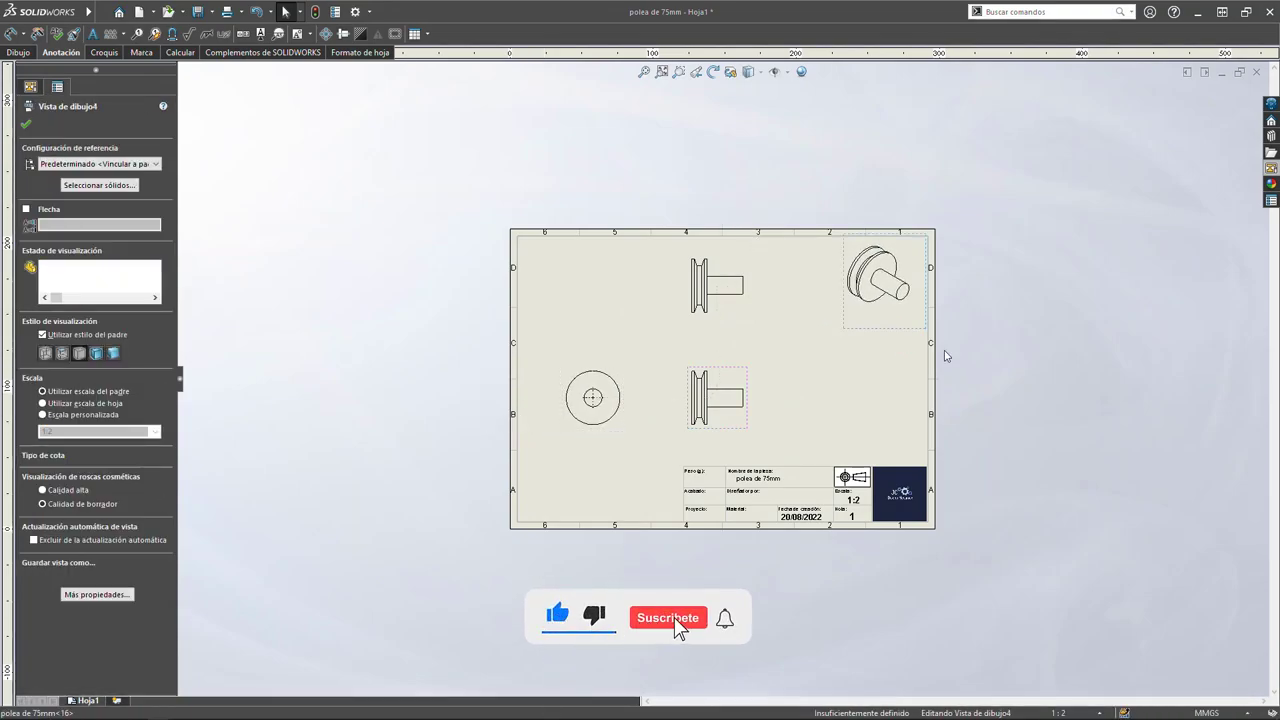
click(994, 365)
key(f)
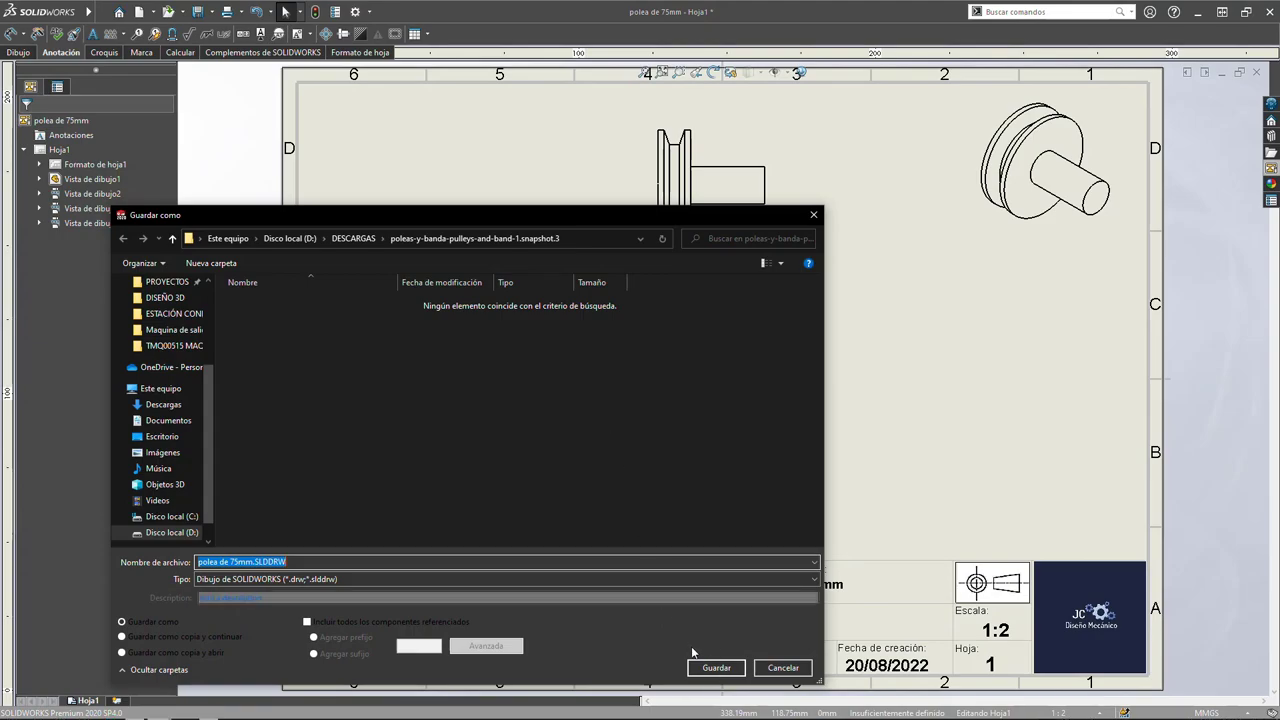
Save the drawing as polea de 75mm.SLDDRW and close it
click(714, 667)
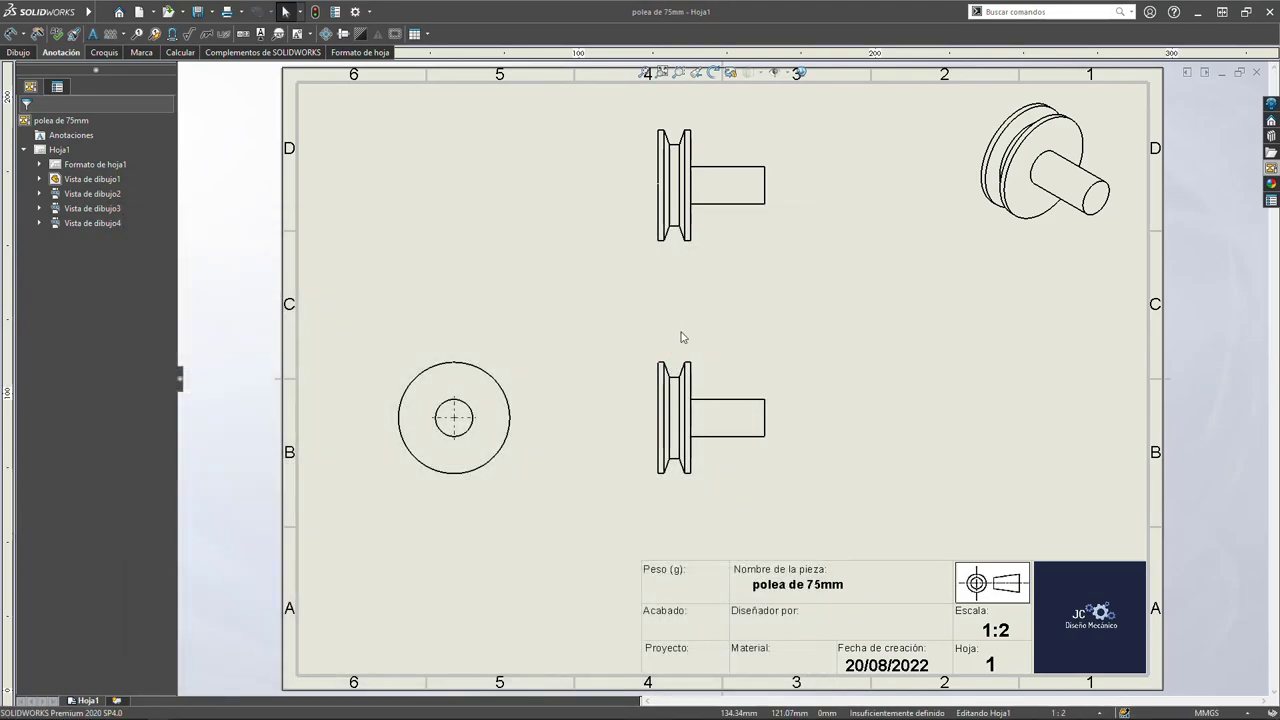
key(f)
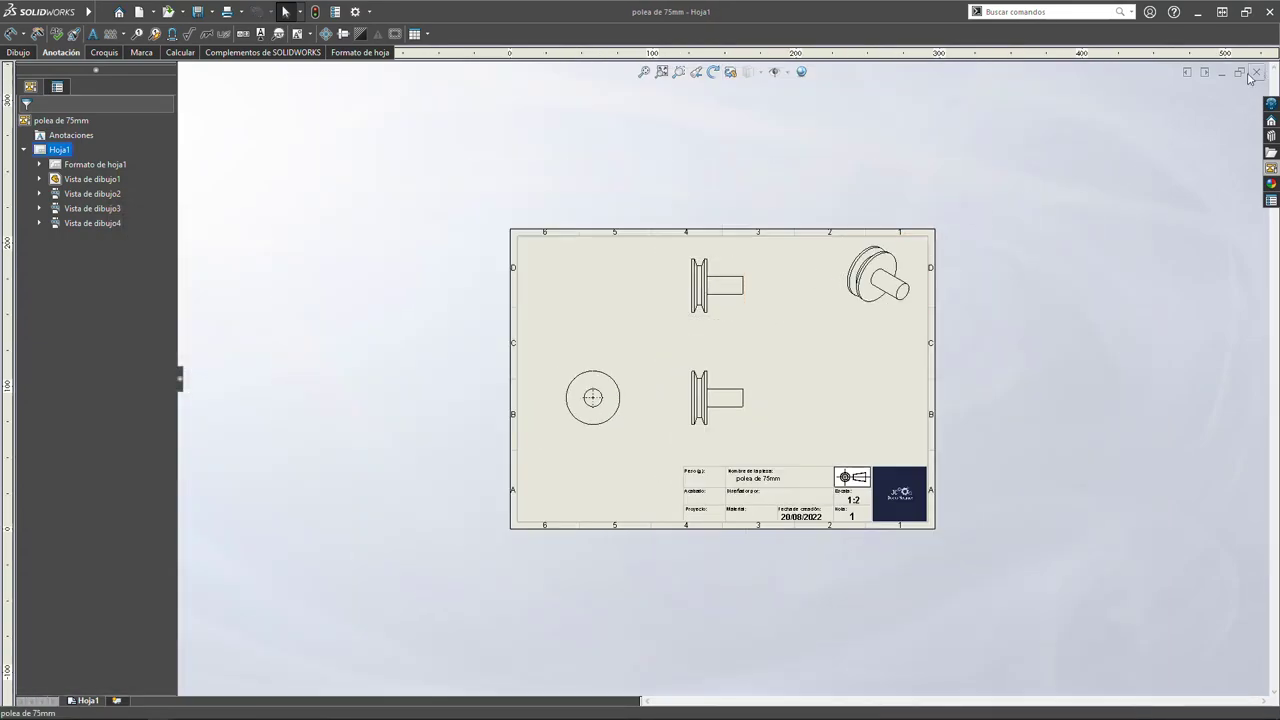
click(1254, 73)
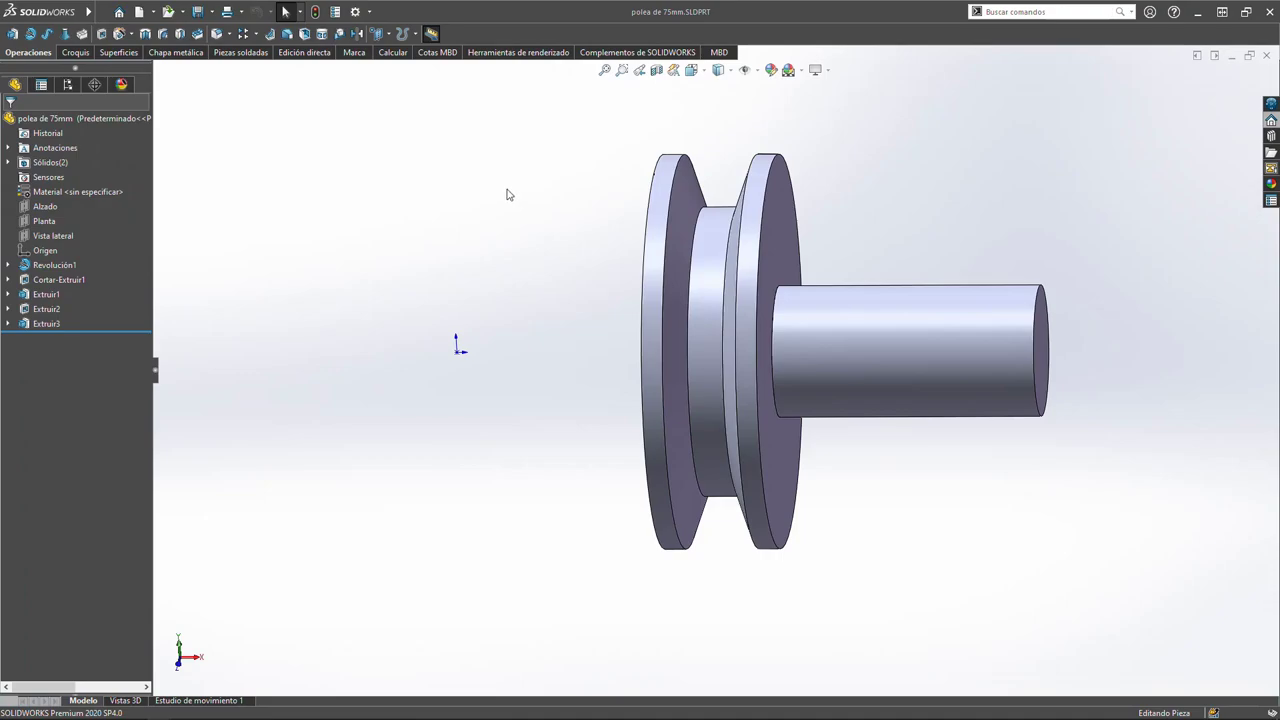
Rename the polea de 75mm component back to polea75 and save all modified documents
click(1266, 56)
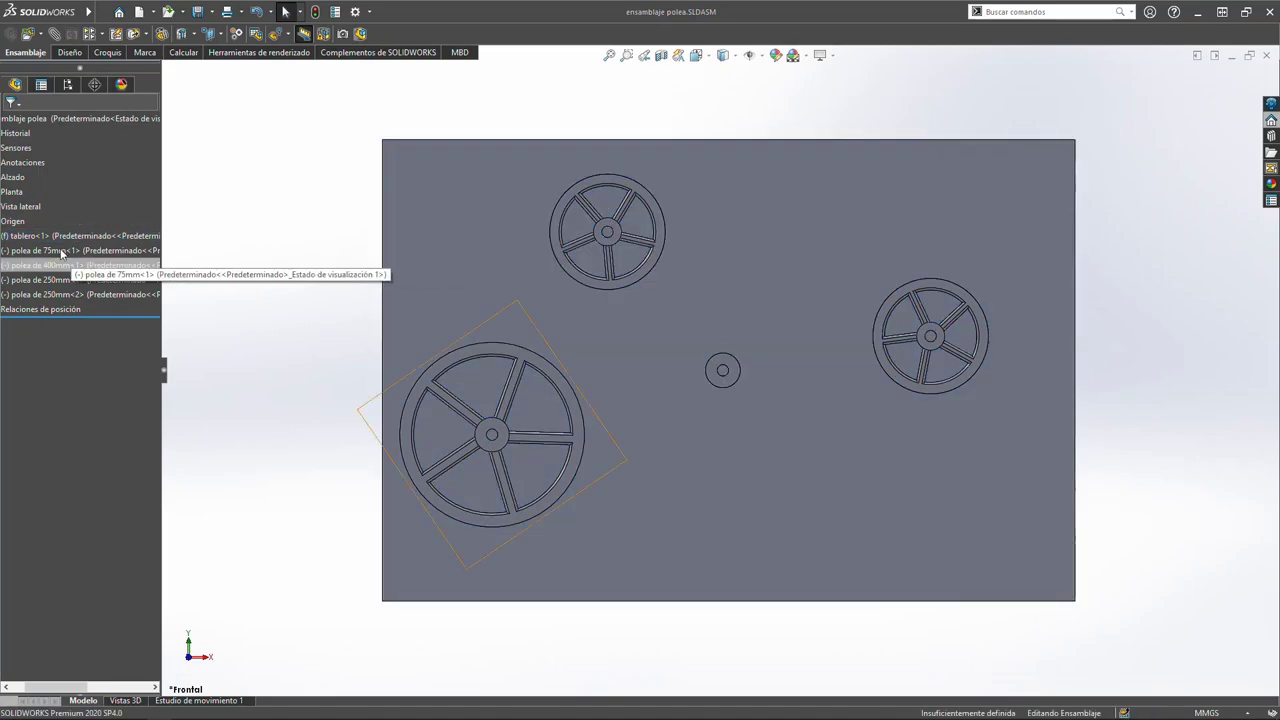
click(66, 252)
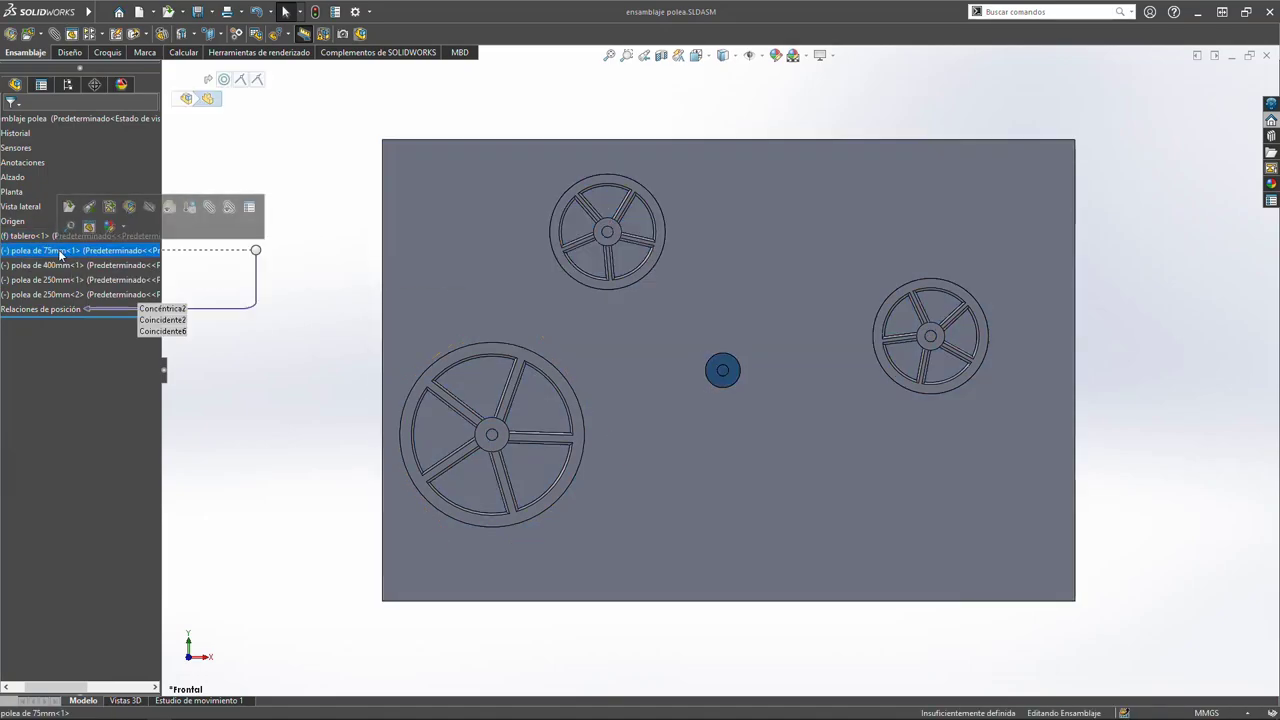
click(60, 253)
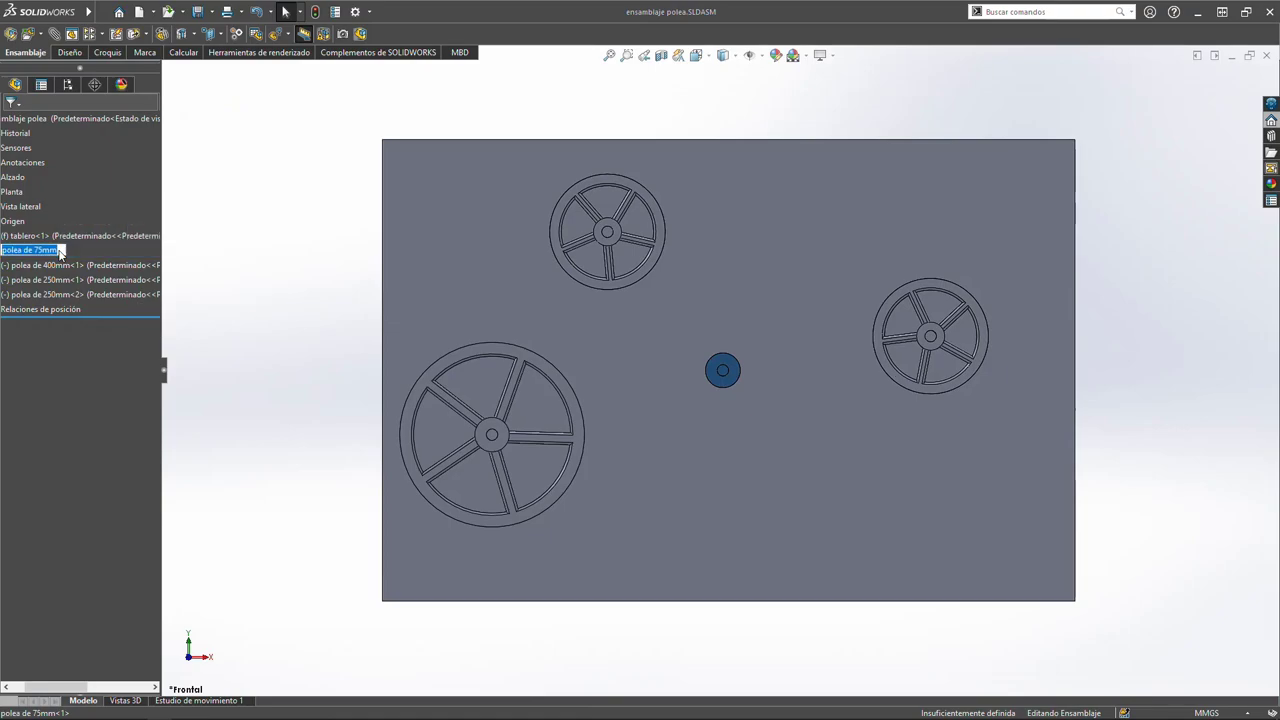
click(60, 252)
key(BackSpace)
key(BackSpace)
key(BackSpace)
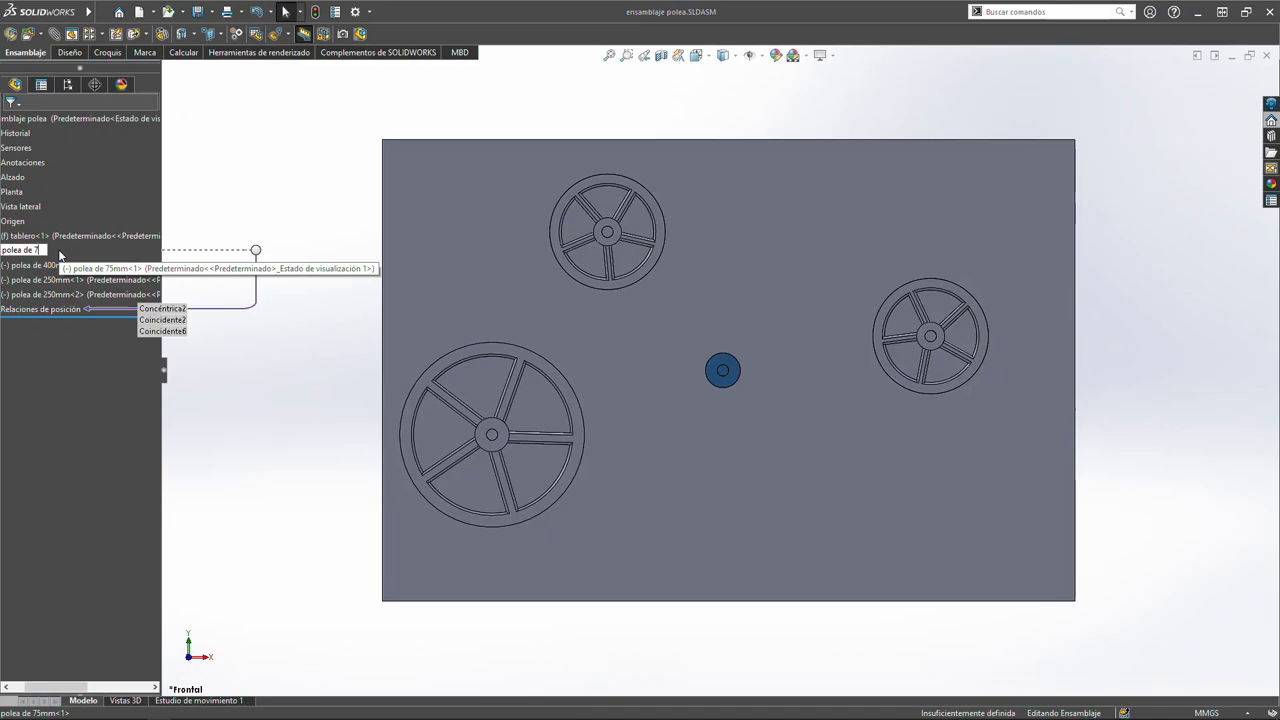
text(5)
key(BackSpace)
key(BackSpace)
key(BackSpace)
key(Return)
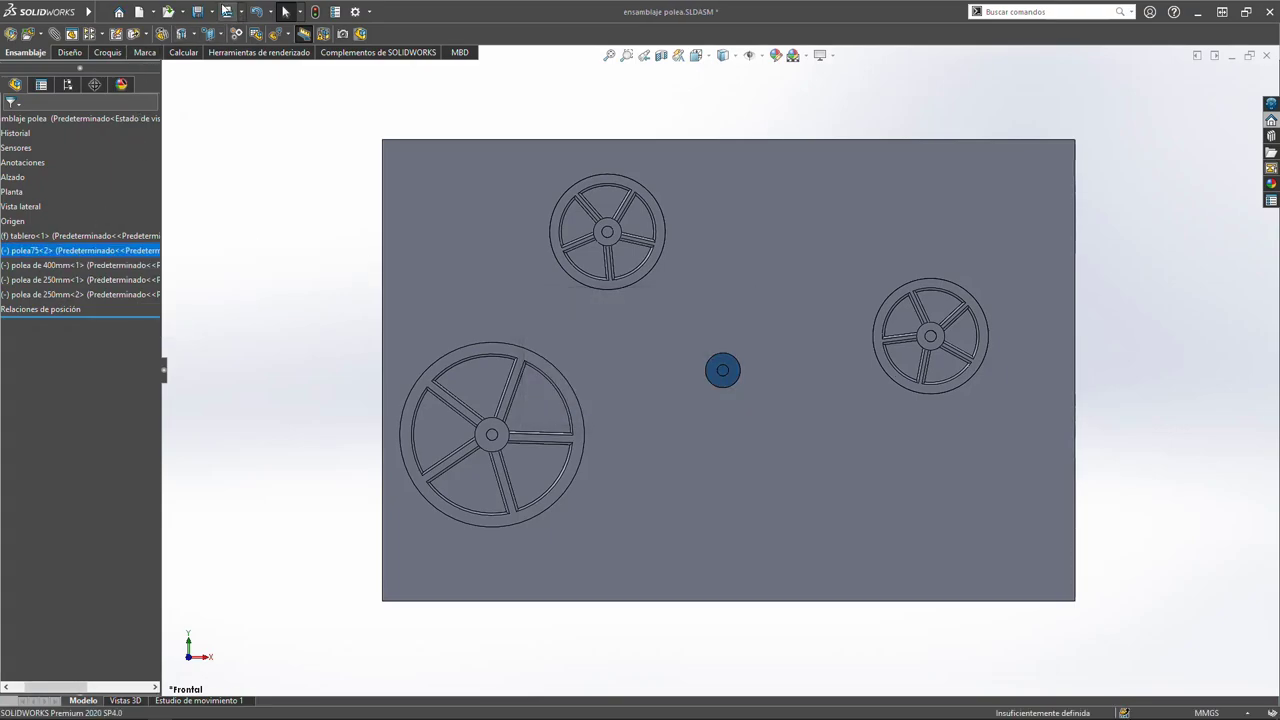
click(201, 12)
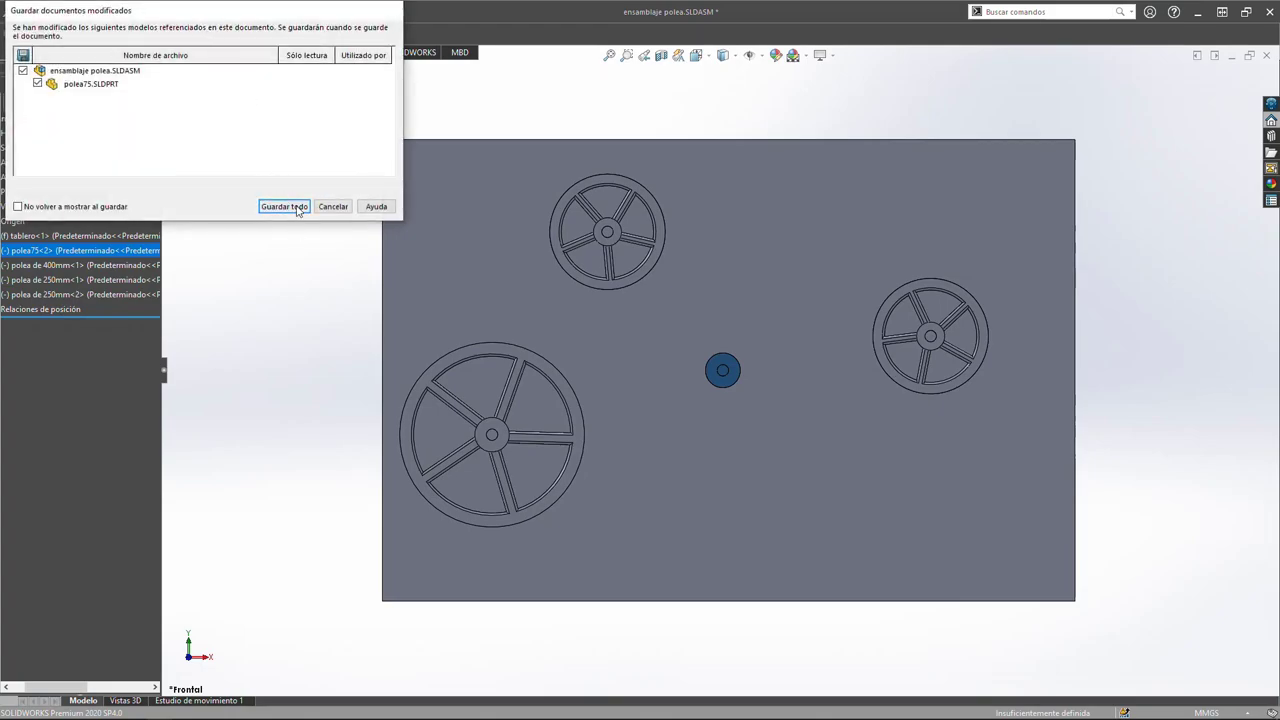
click(288, 208)
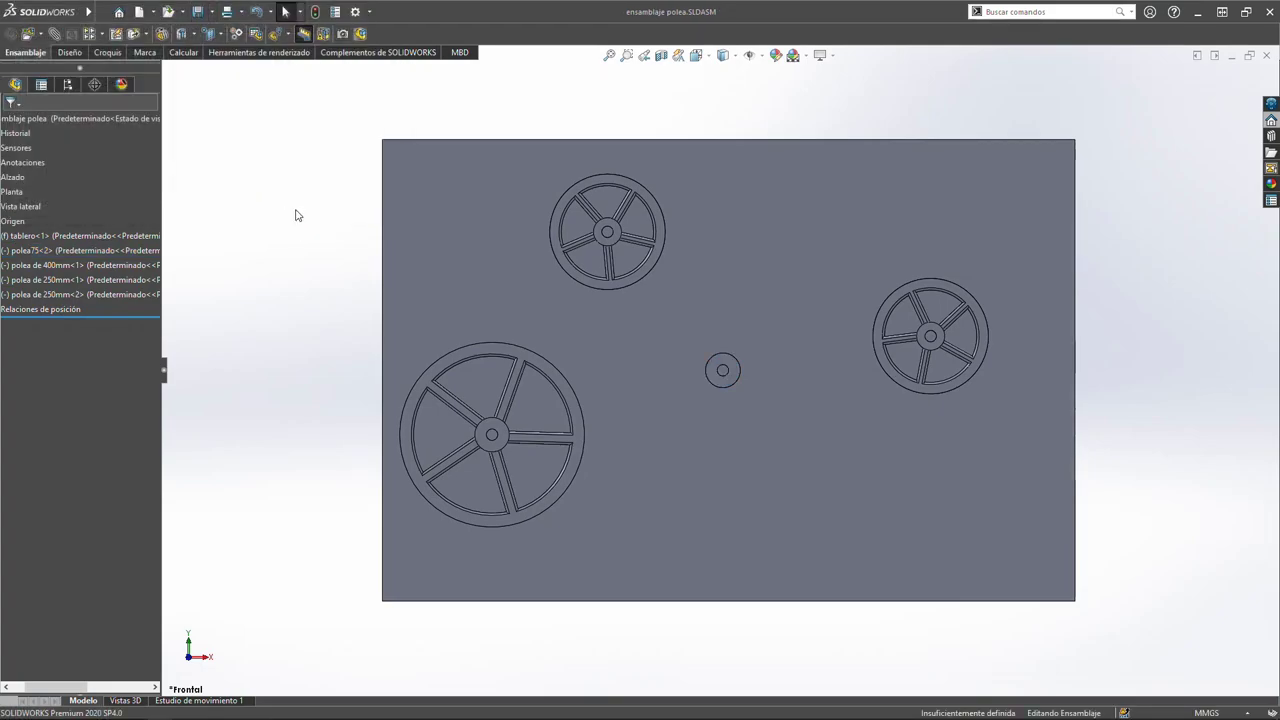
Open polea de 75mm.SLDDRW from the small pulley and browse for its missing part file
scroll(686, 354, down, 5)
right_click(797, 368)
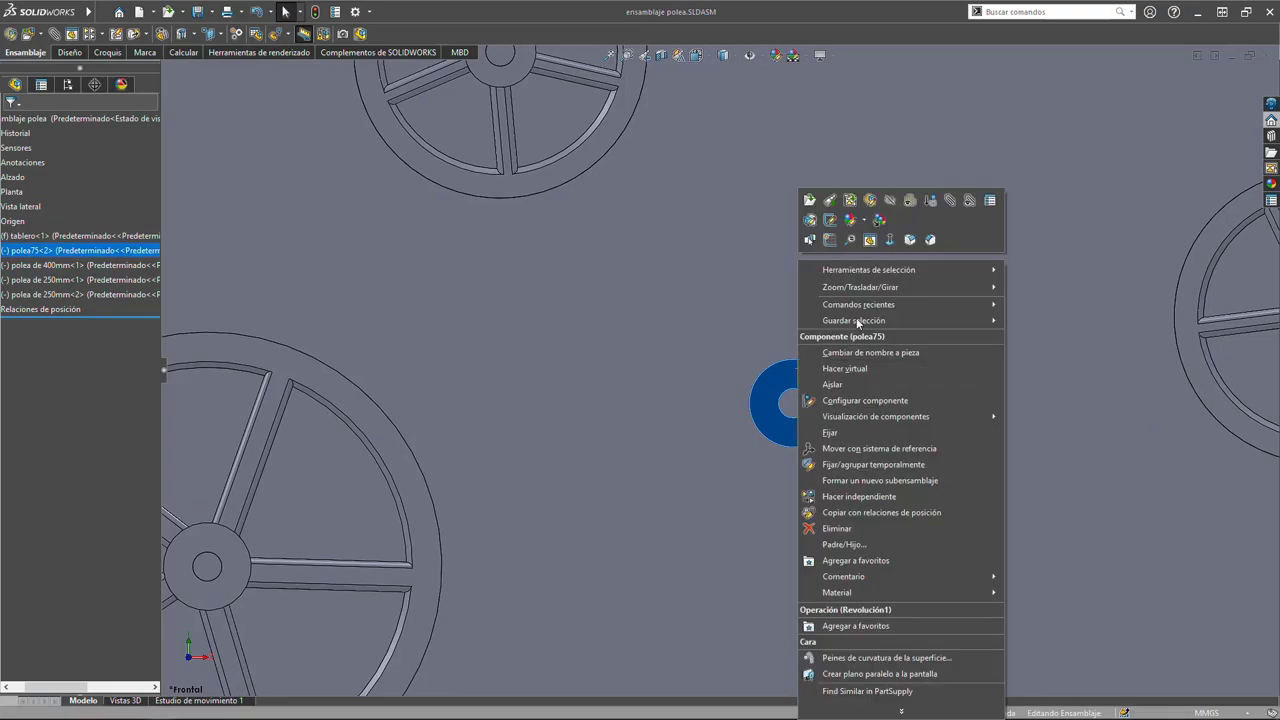
key(Escape)
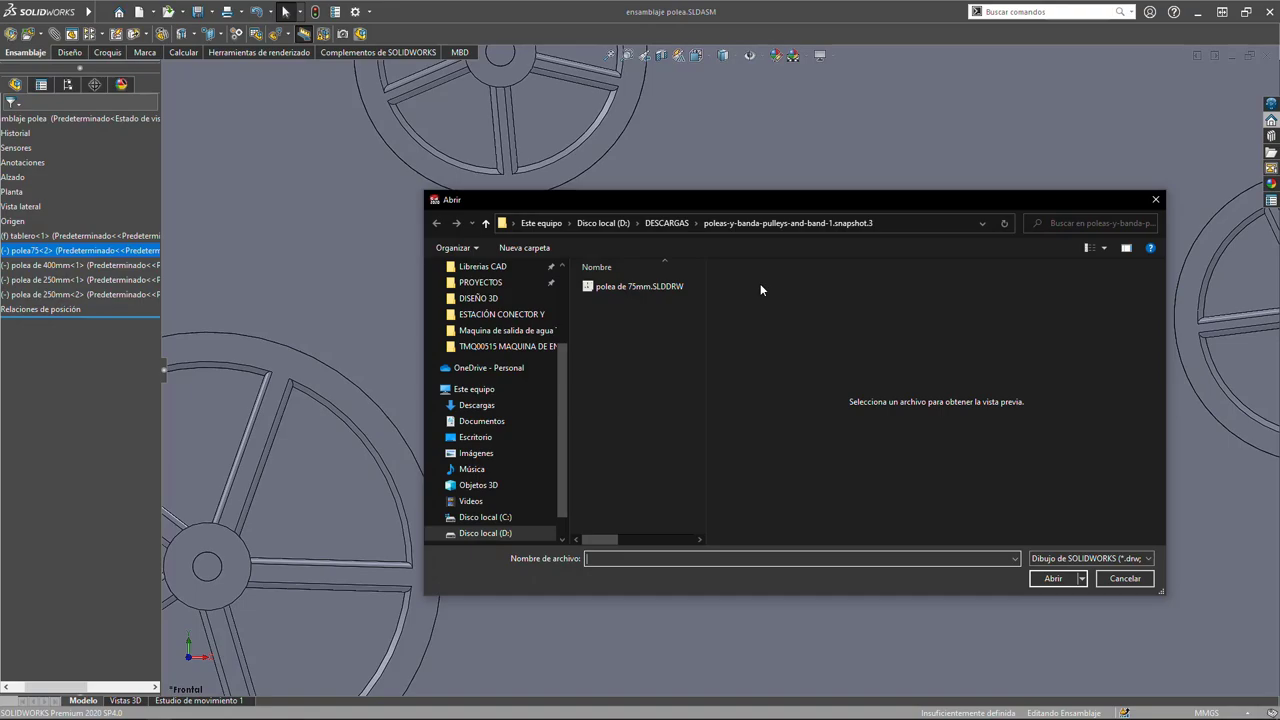
click(621, 289)
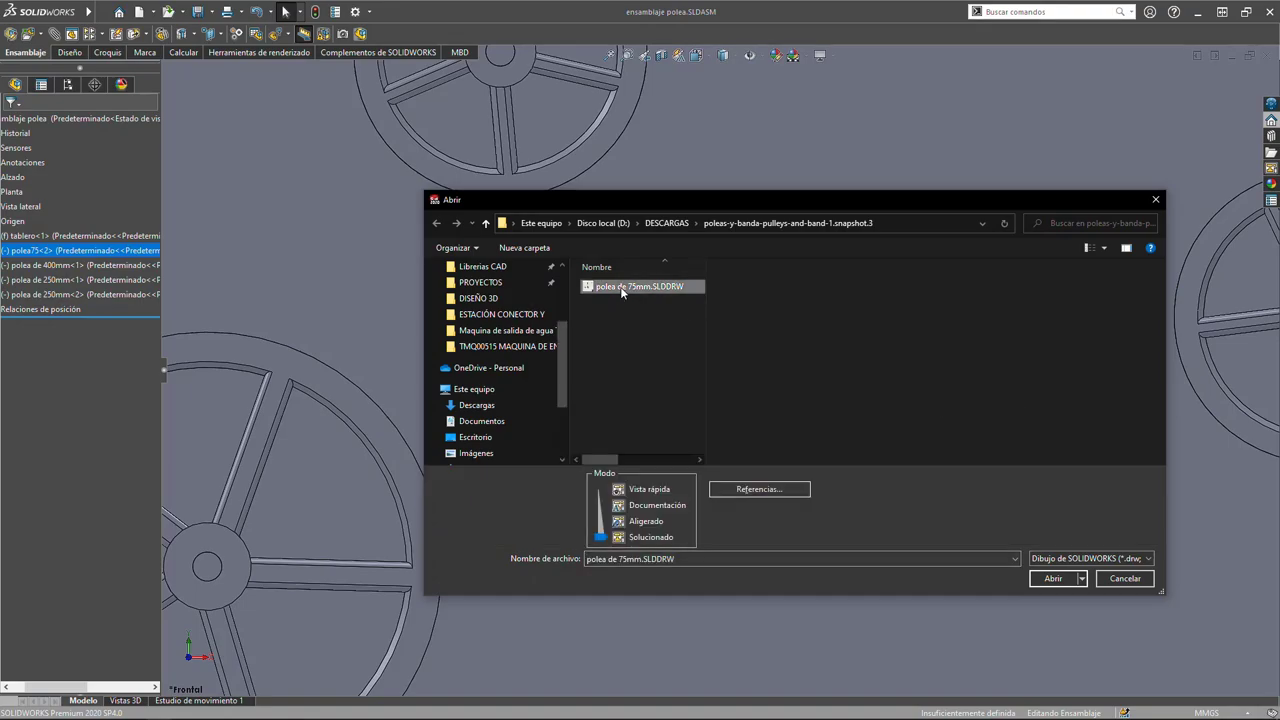
click(1054, 578)
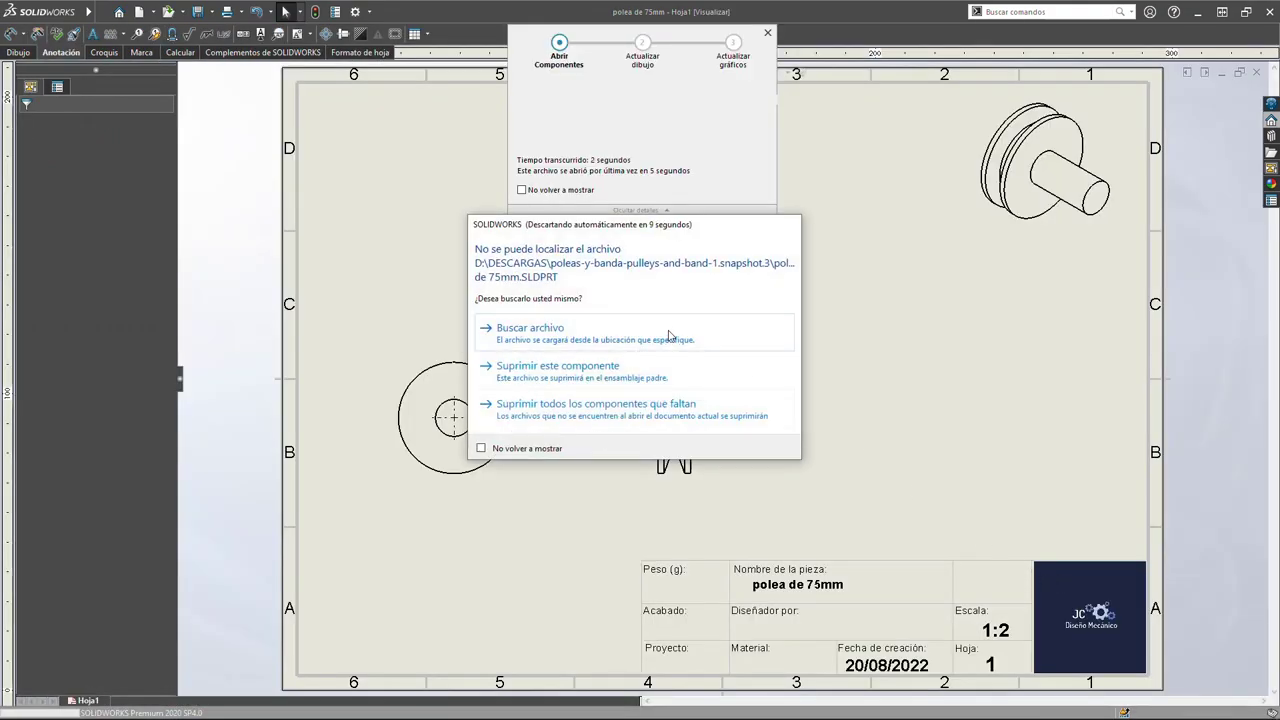
drag(738, 240, 764, 213)
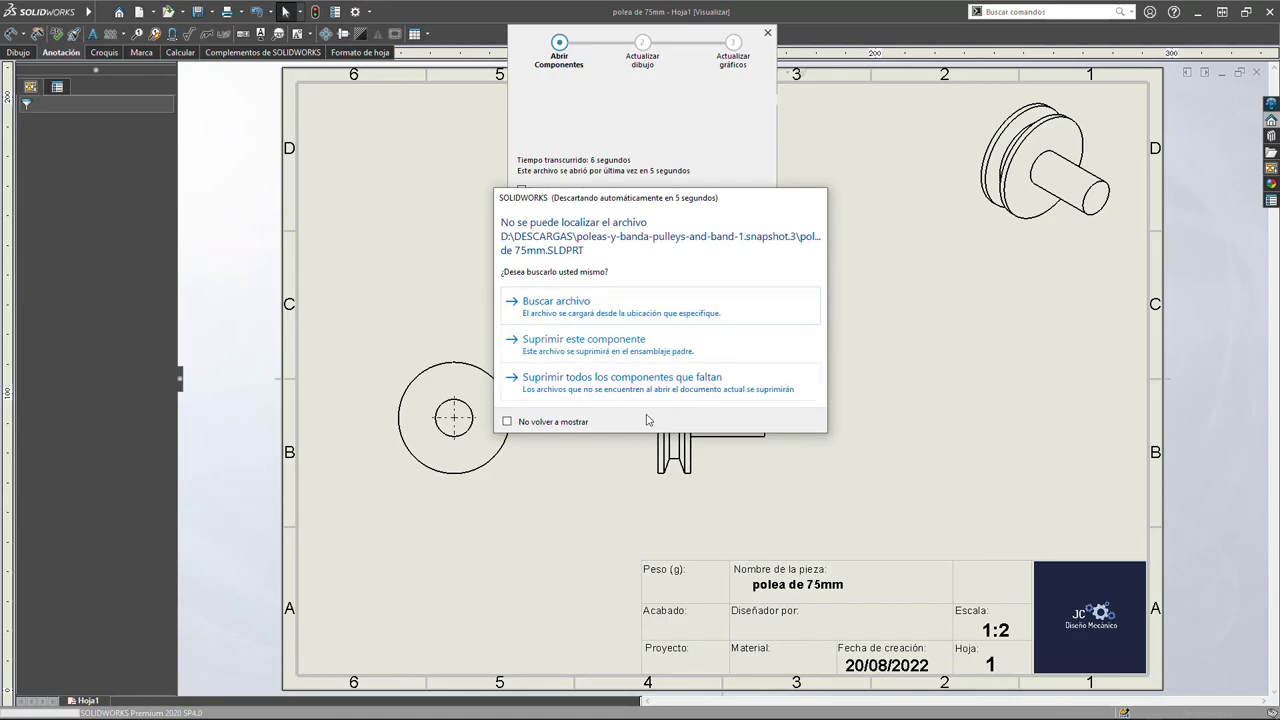
click(587, 298)
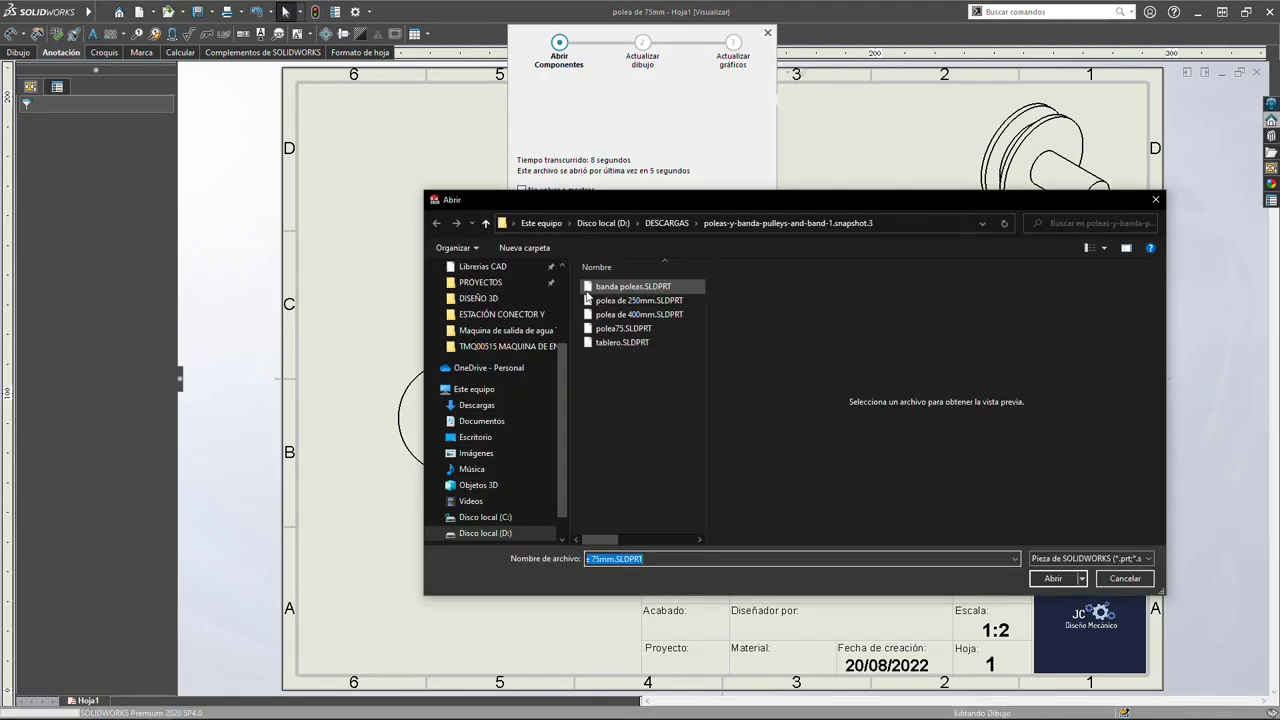
Relink the drawing to polea75.SLDPRT so all four pulley views load again
click(625, 329)
click(1055, 579)
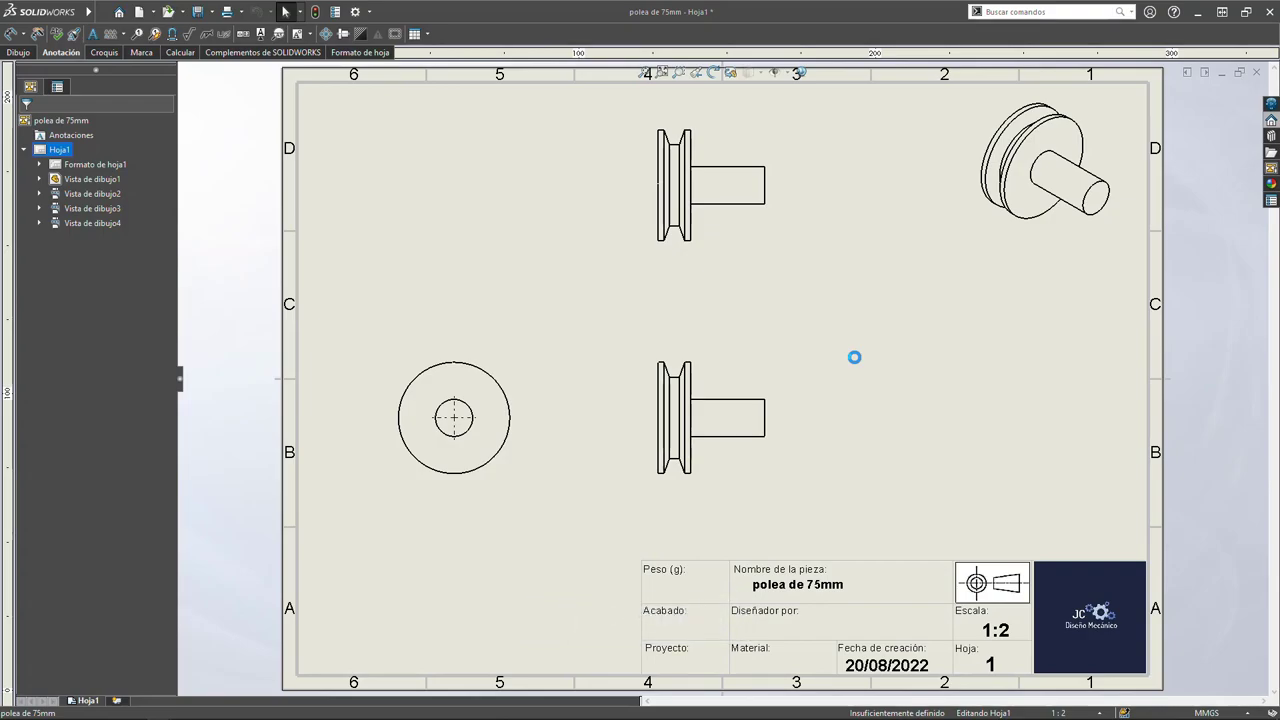
Close the pulley drawing without saving, then switch to File Explorer and back to the assembly
click(1258, 75)
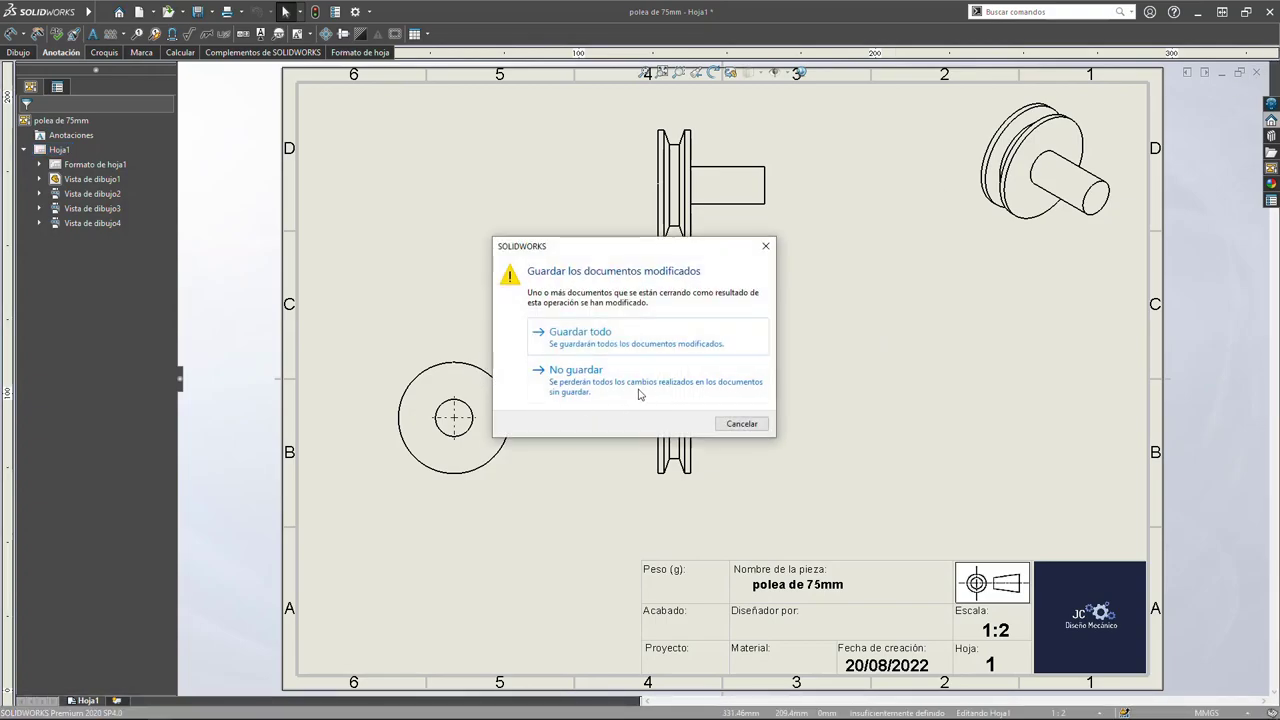
click(638, 393)
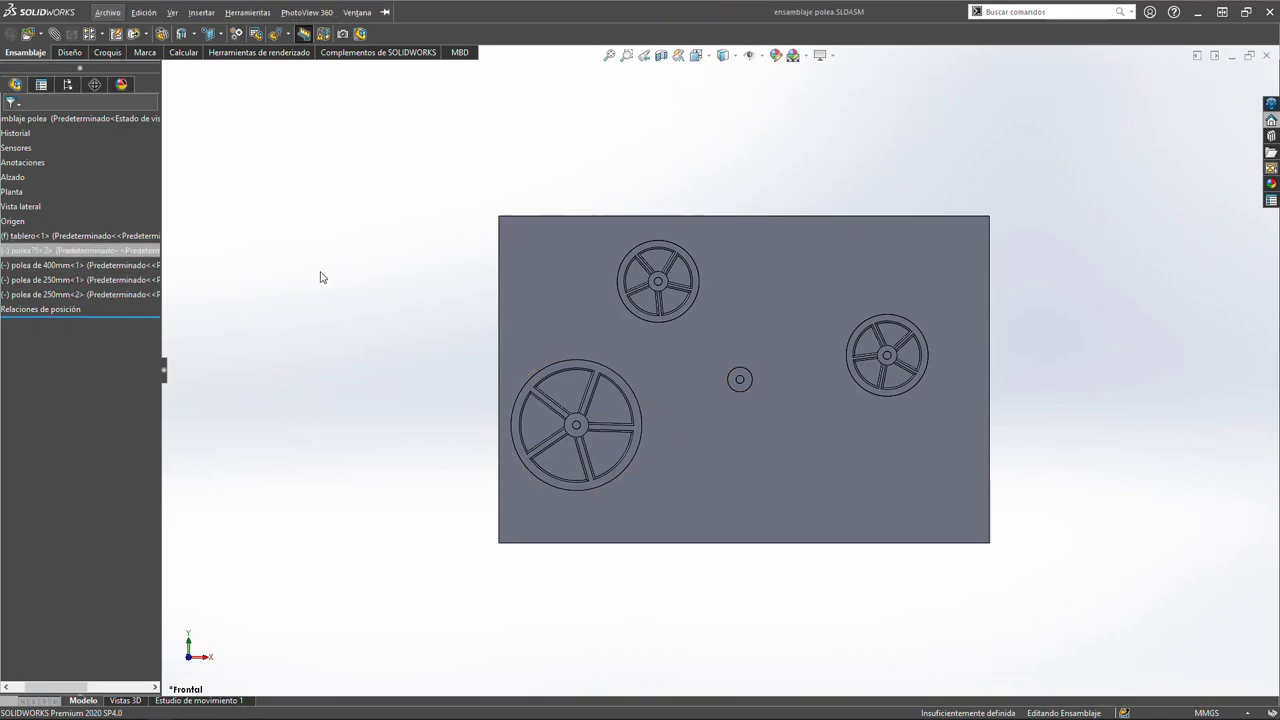
key(alt+Tab)
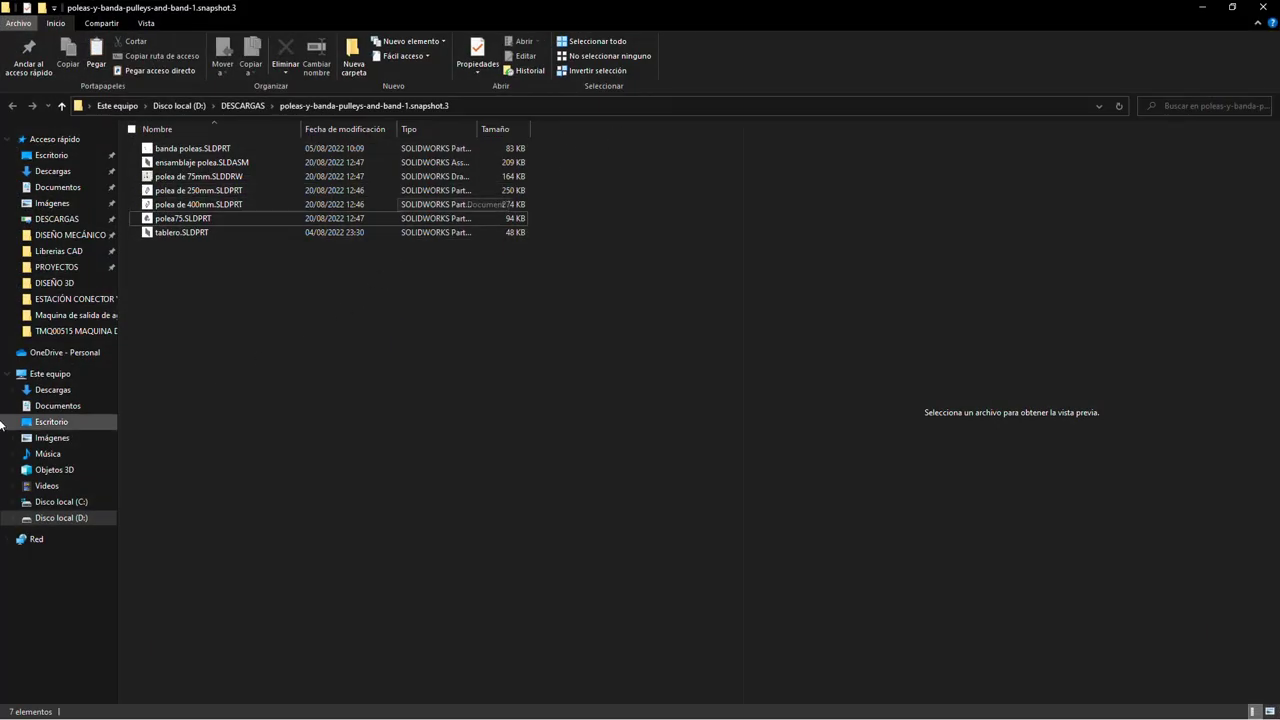
key(alt+Tab)
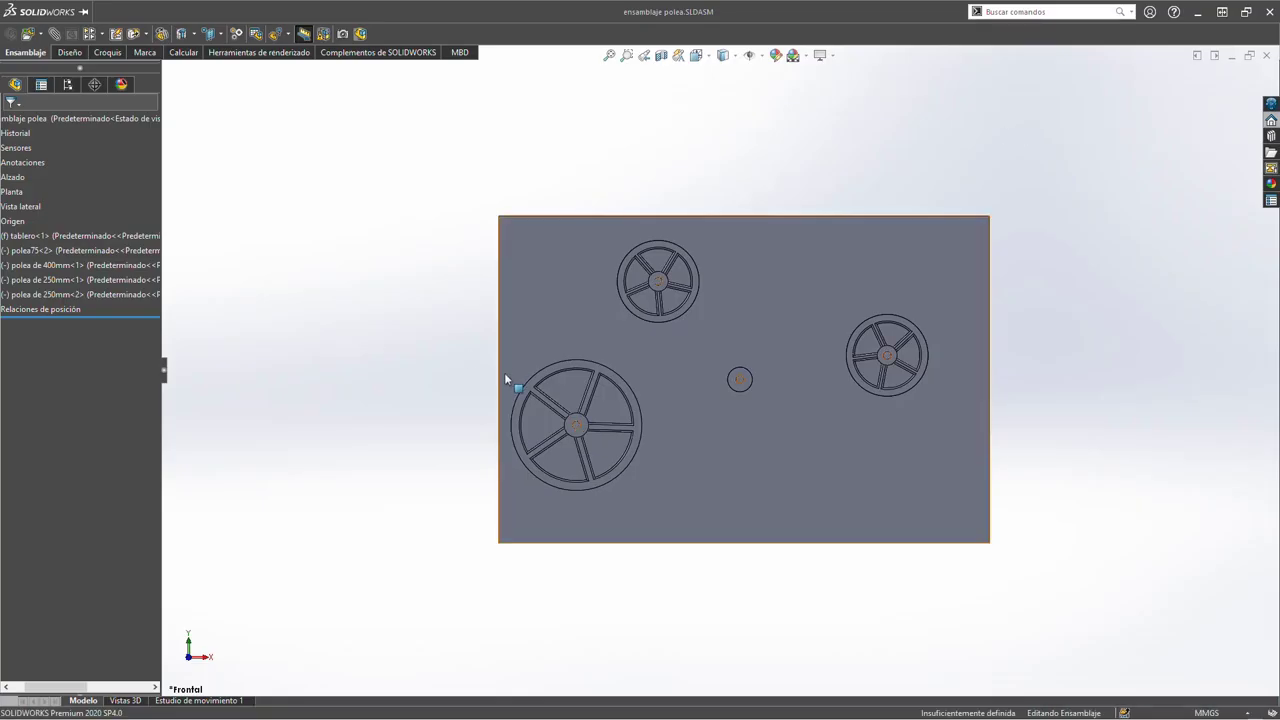
Rename the polea75<2> component in the FeatureManager tree to polea de 75mm
click(57, 250)
click(58, 251)
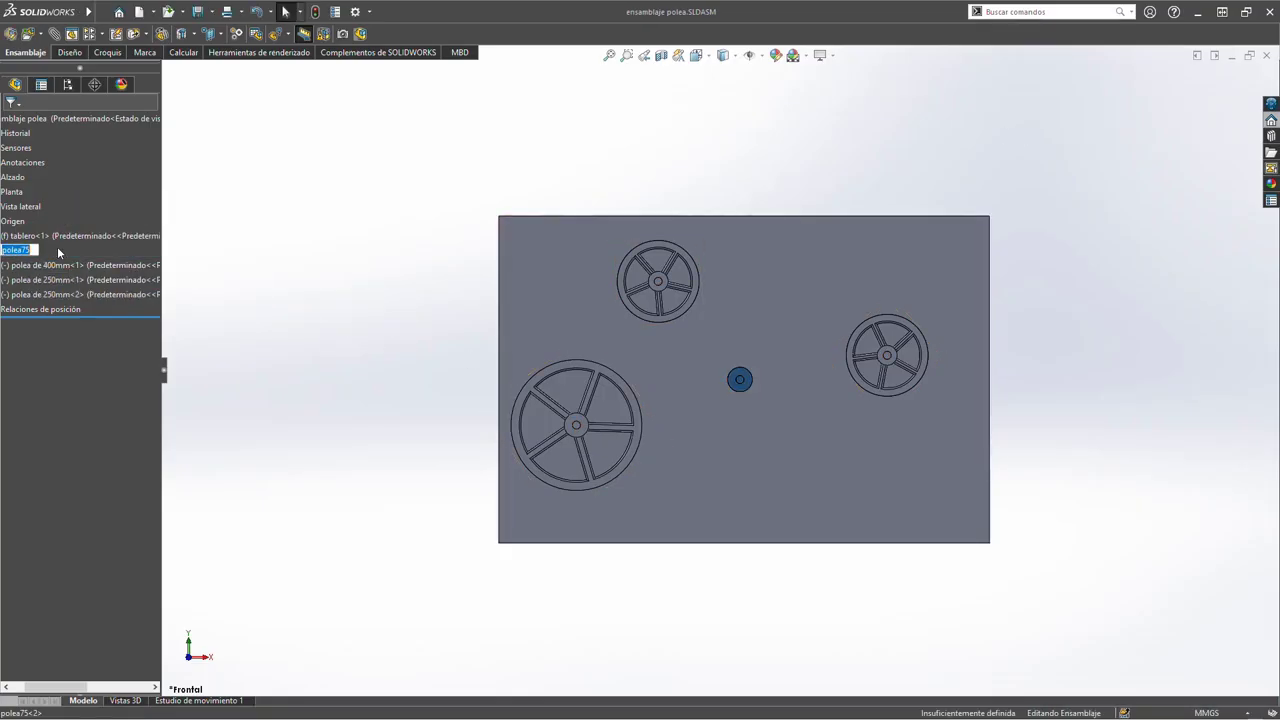
key(Right)
key(Left)
key(Left)
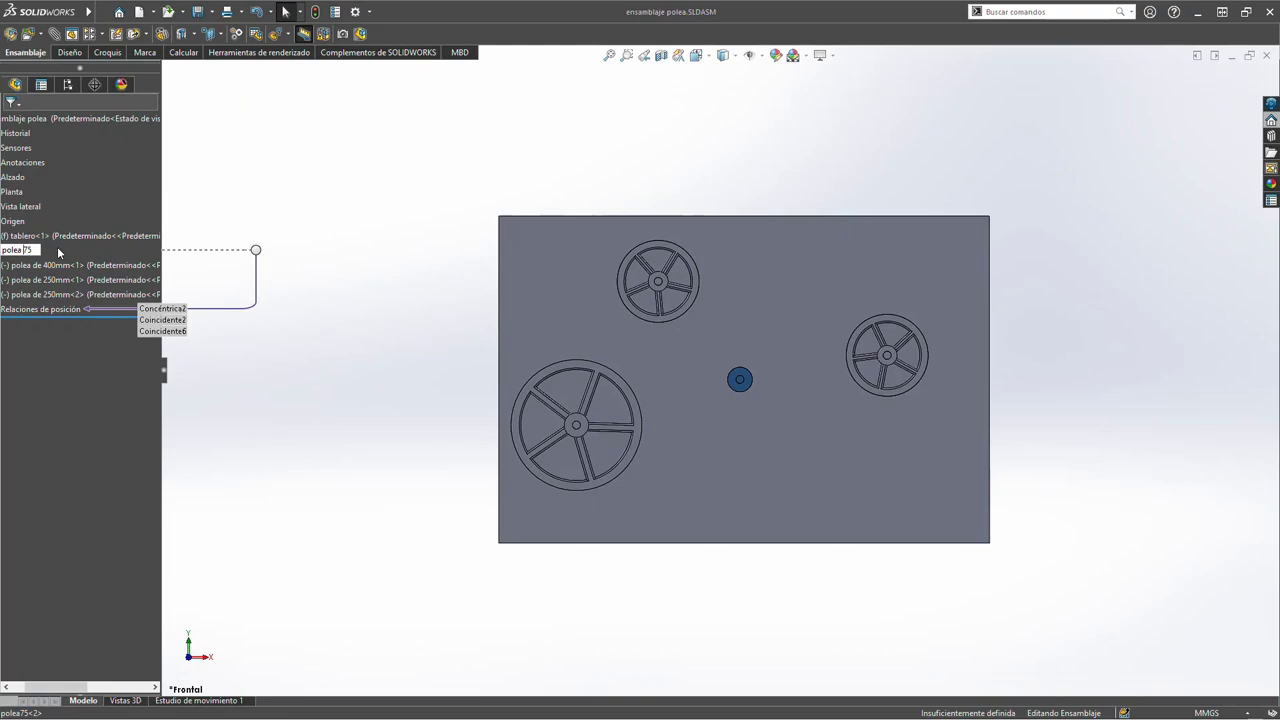
text(de)
key(Return)
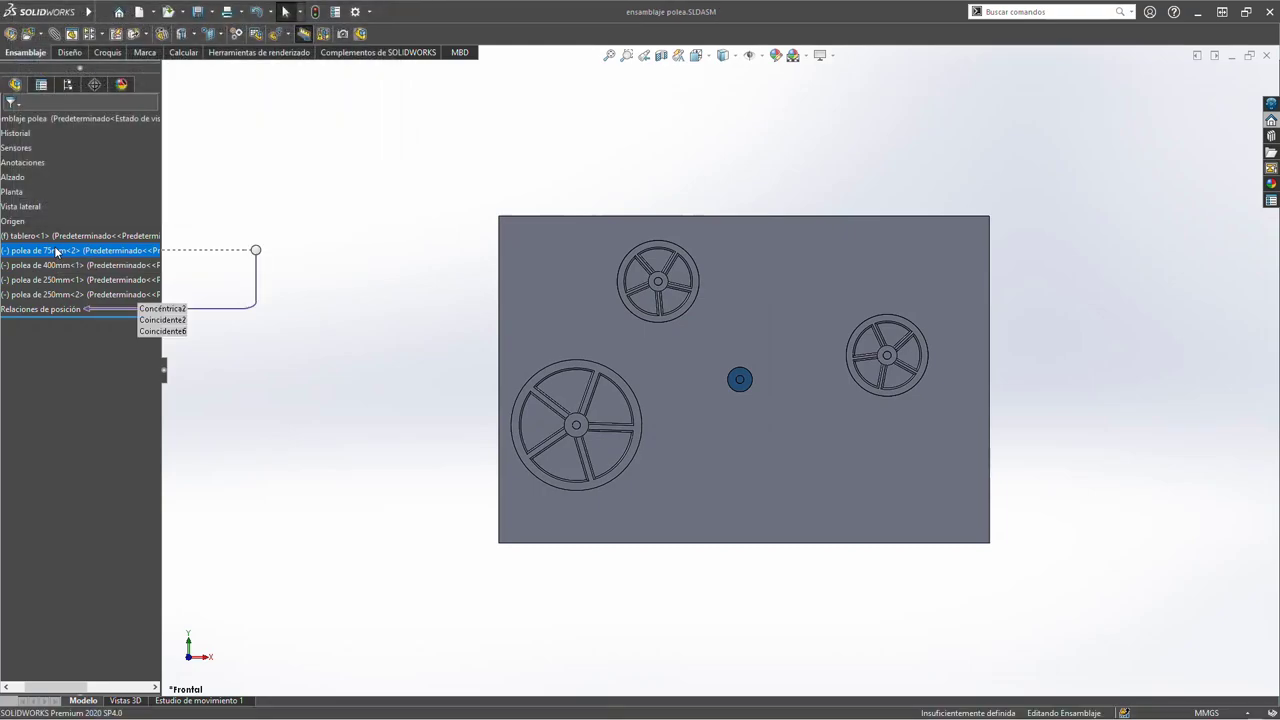
Open the small pulley's polea de 75mm drawing, now showing all four views without relinking
click(337, 126)
scroll(703, 370, up, 5)
scroll(720, 340, up, 2)
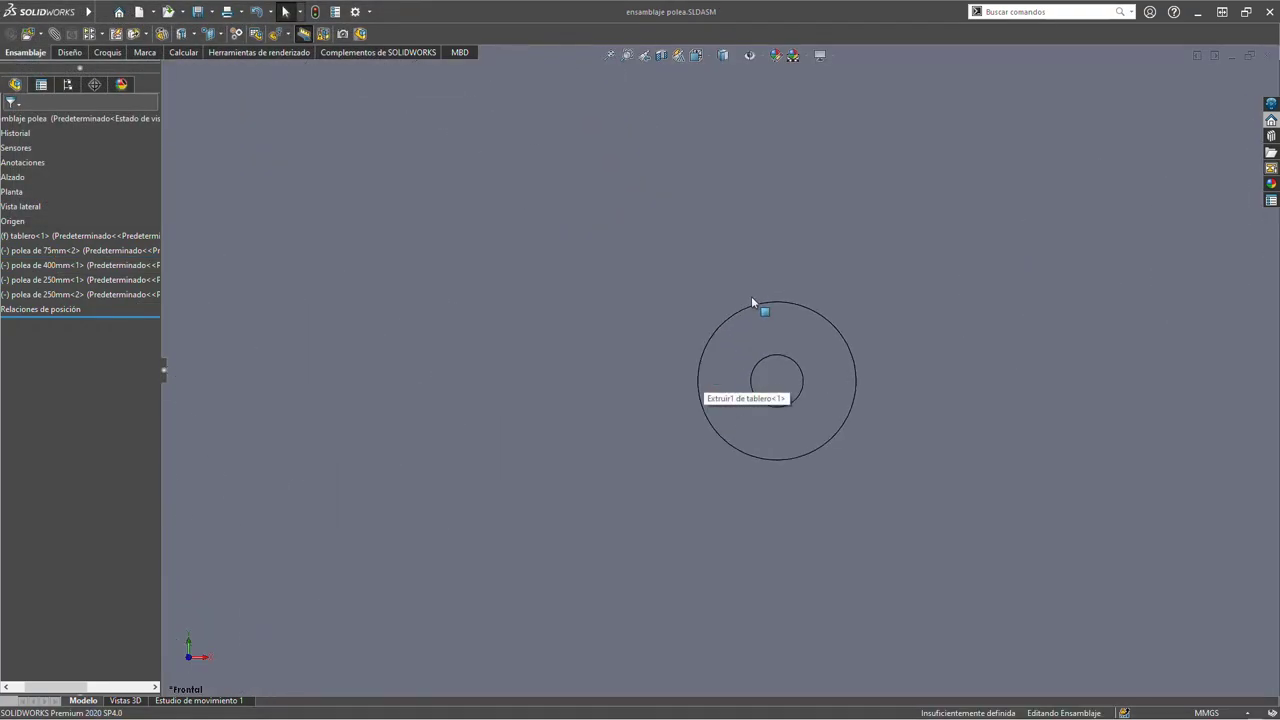
right_click(753, 337)
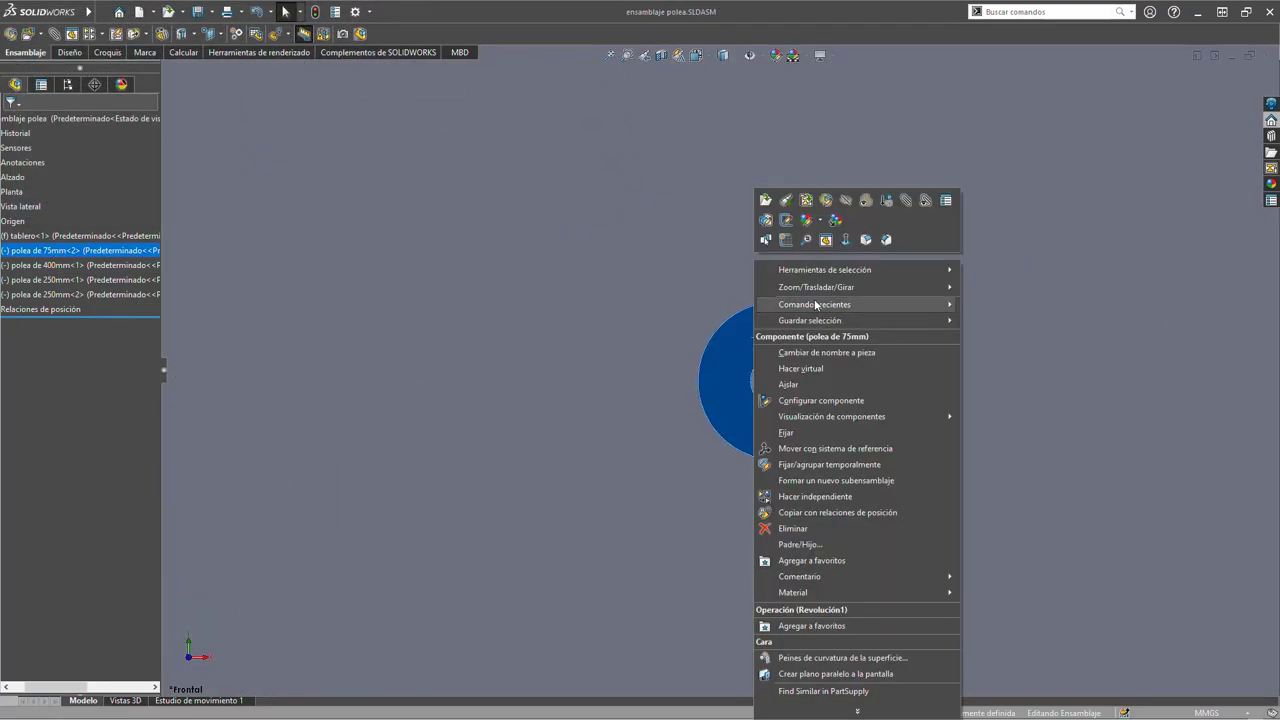
click(813, 204)
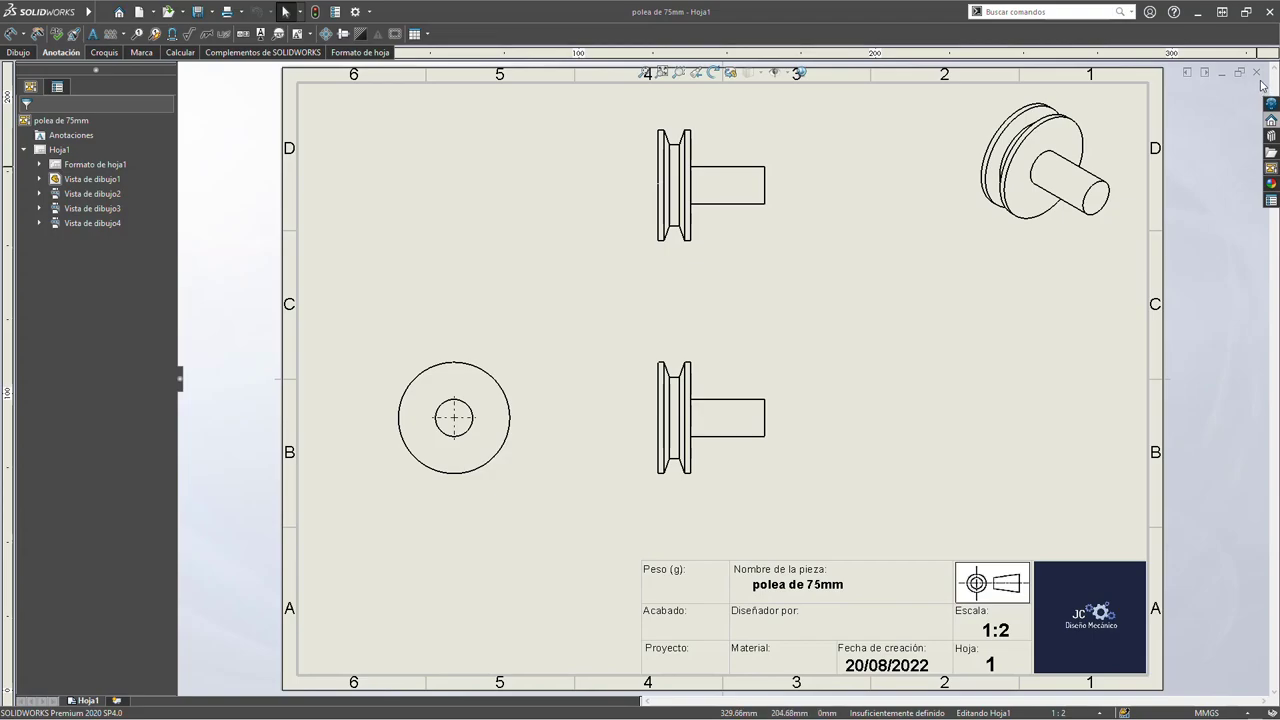
Close the polea de 75mm drawing window
click(1256, 72)
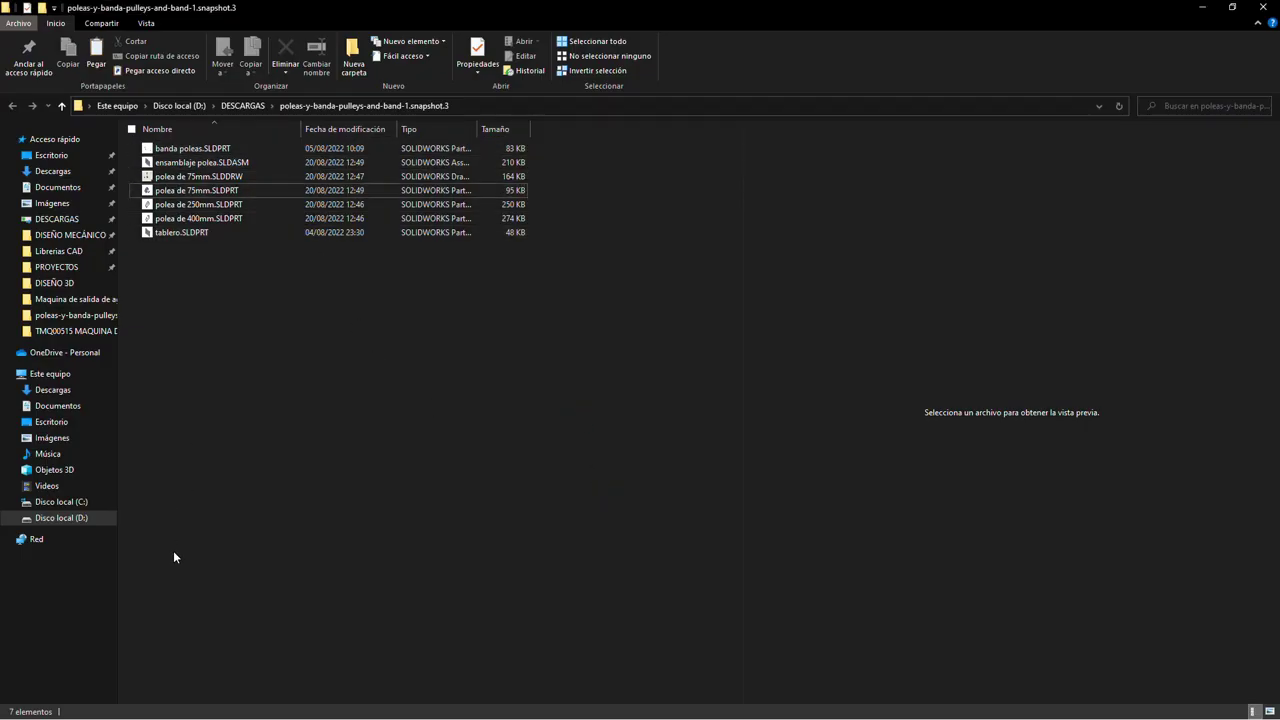
Open the SOLIDWORKS Cambiar nombre dialog for polea de 75mm.SLDPRT from File Explorer
click(196, 192)
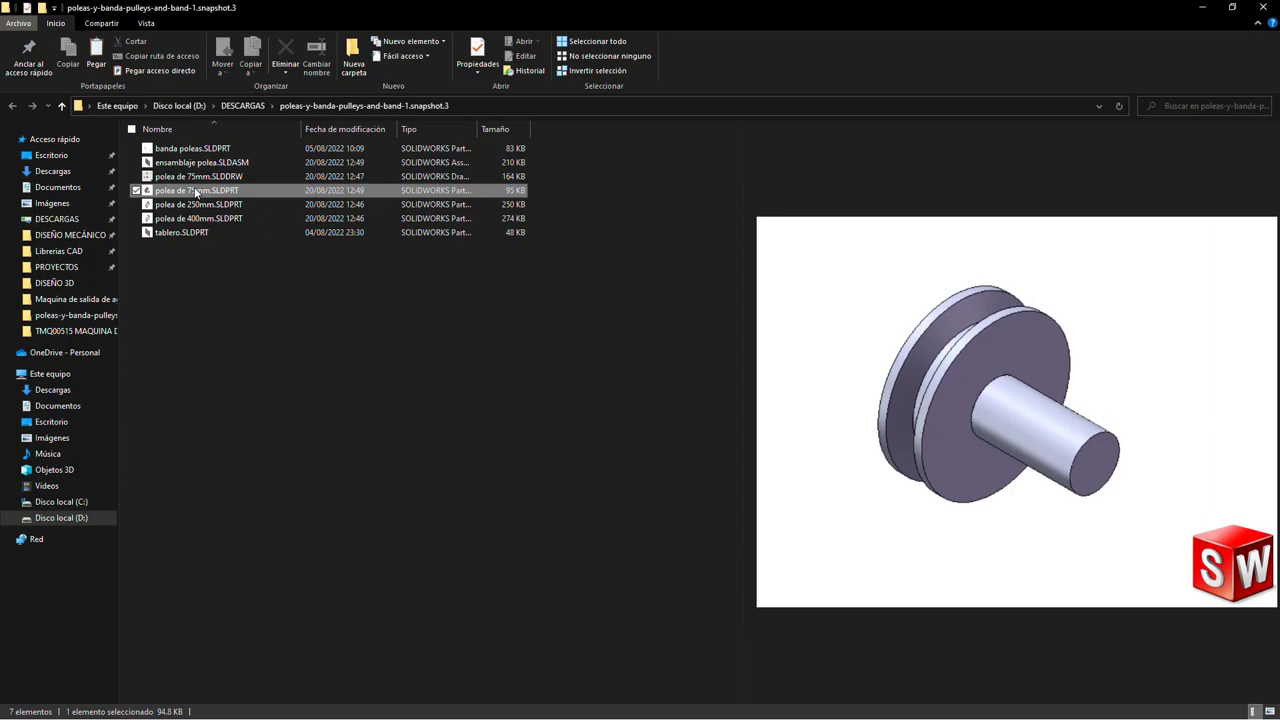
right_click(196, 192)
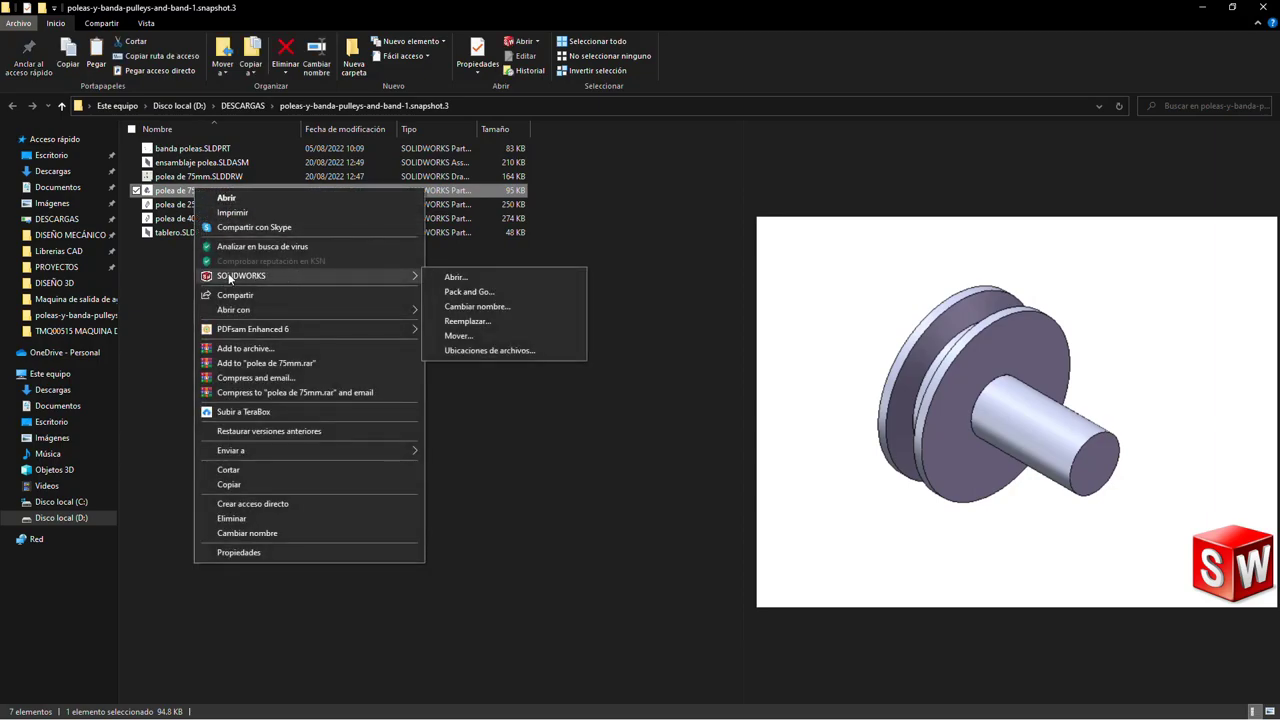
mouse_move(241, 276)
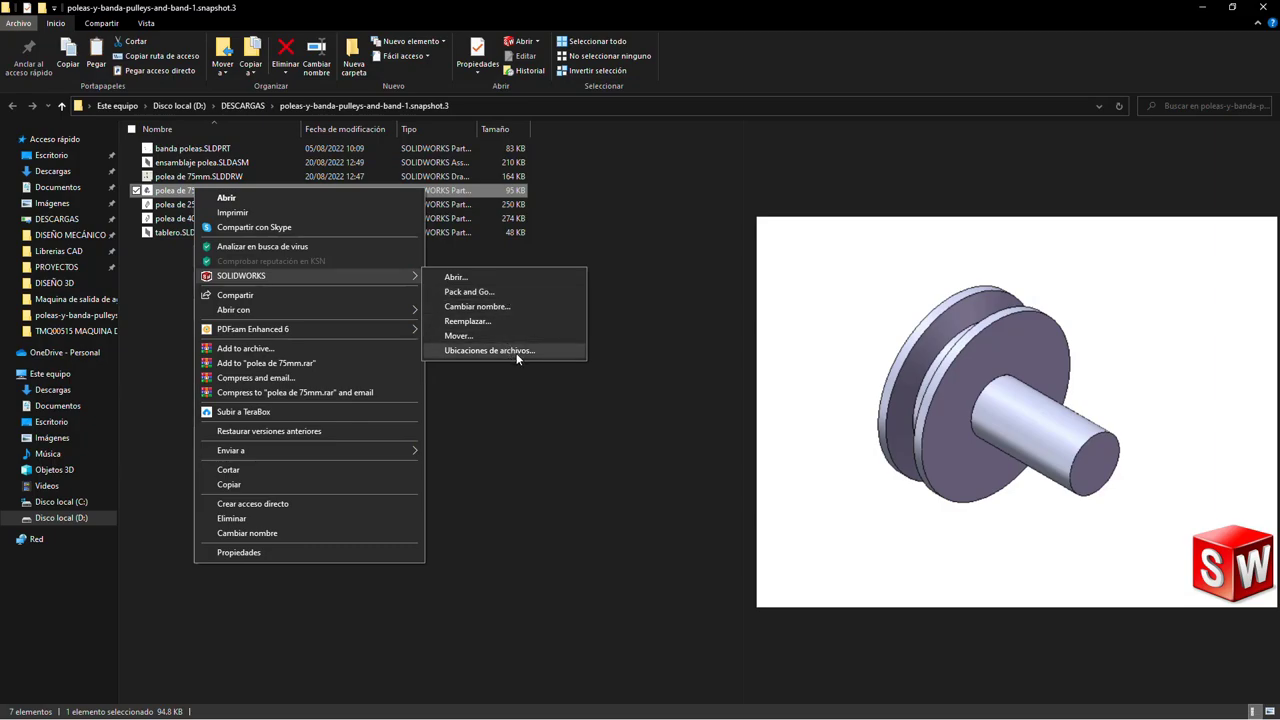
click(497, 307)
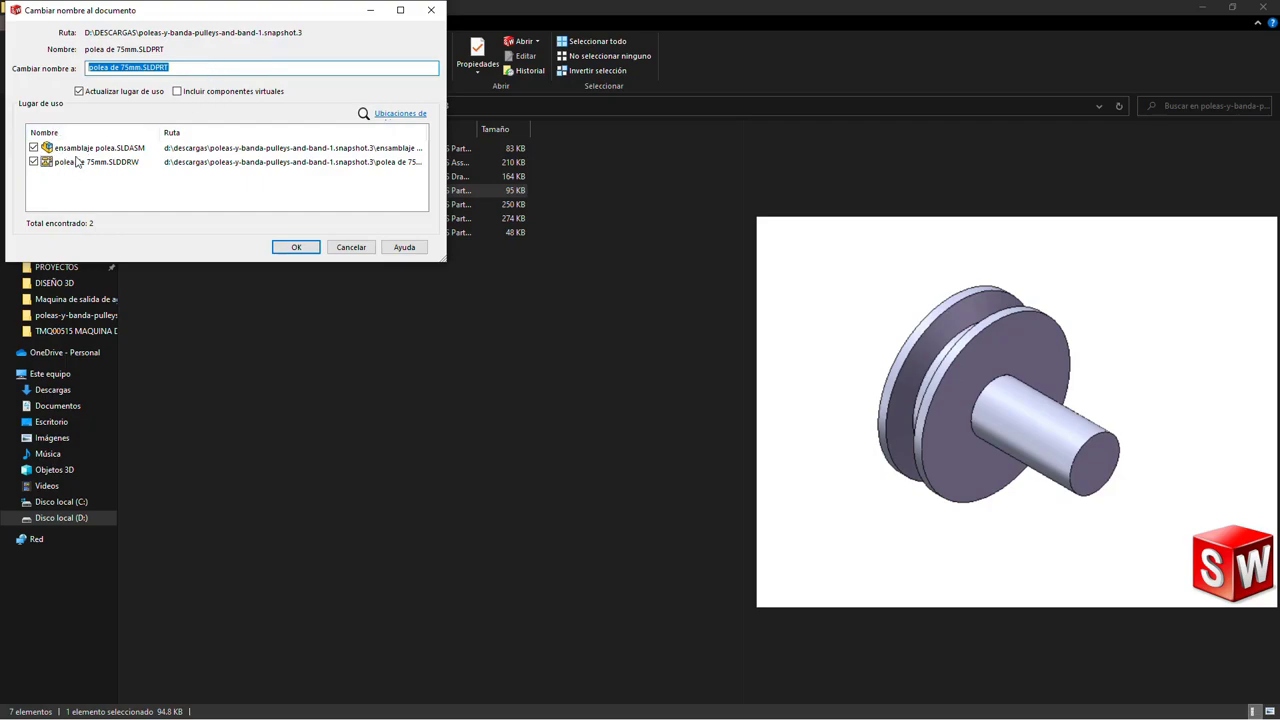
Try renaming the part to polea75.SLDPRT, which fails with a 'No se puede cambiar el nombre' error
click(187, 69)
key(Left)
key(Left)
key(BackSpace)
key(BackSpace)
key(BackSpace)
text(5)
key(BackSpace)
key(BackSpace)
key(BackSpace)
key(BackSpace)
click(296, 247)
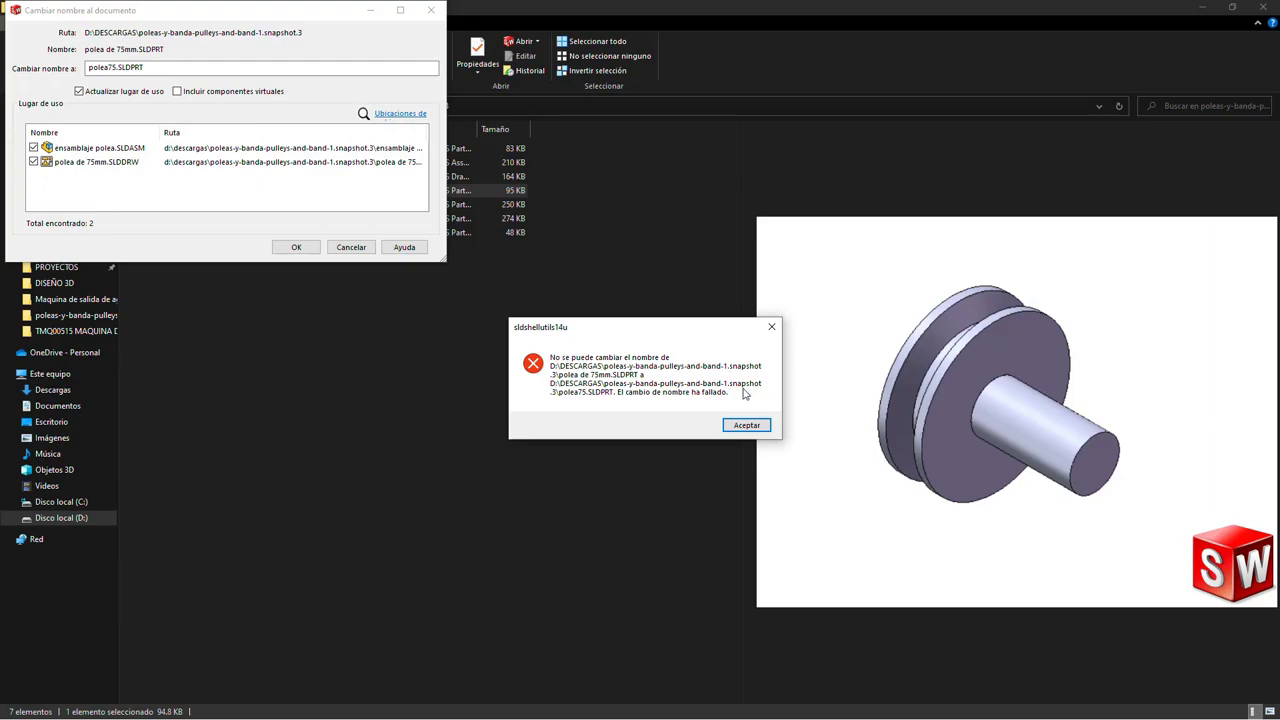
Switch to SOLIDWORKS, dismiss the error, and retry the rename so the part becomes polea75.SLDPRT
key(alt+Tab)
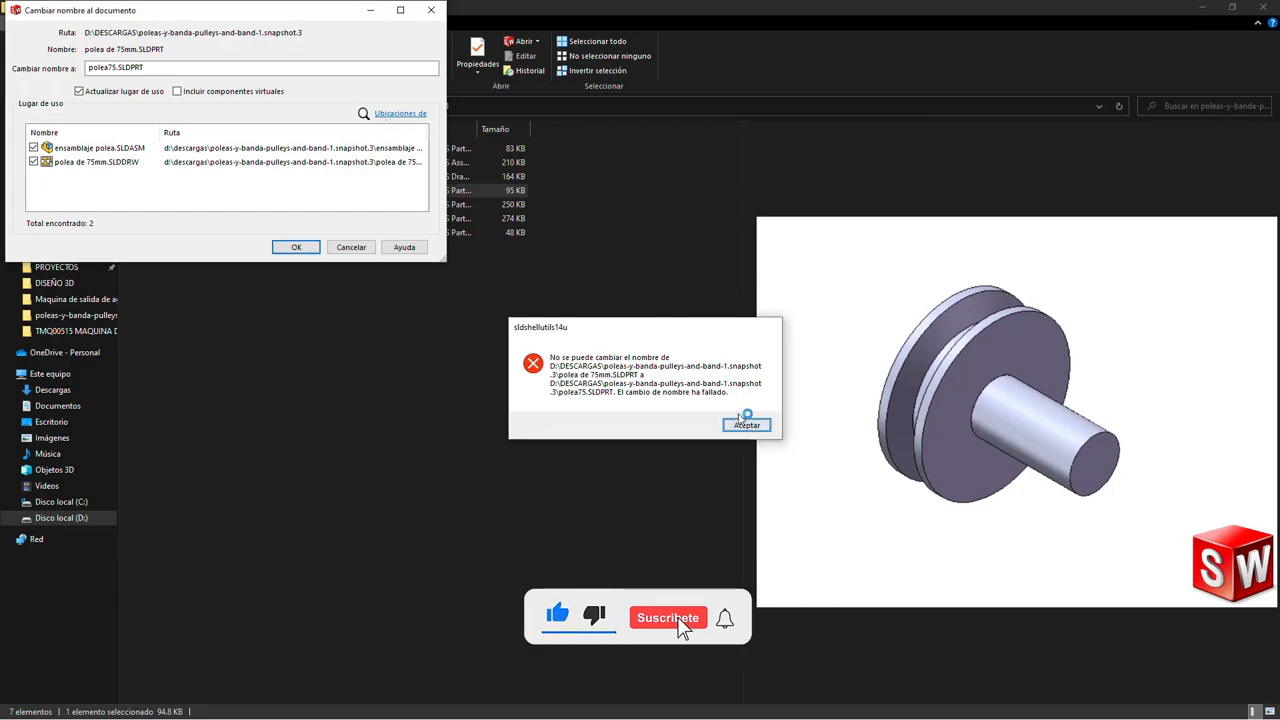
click(745, 424)
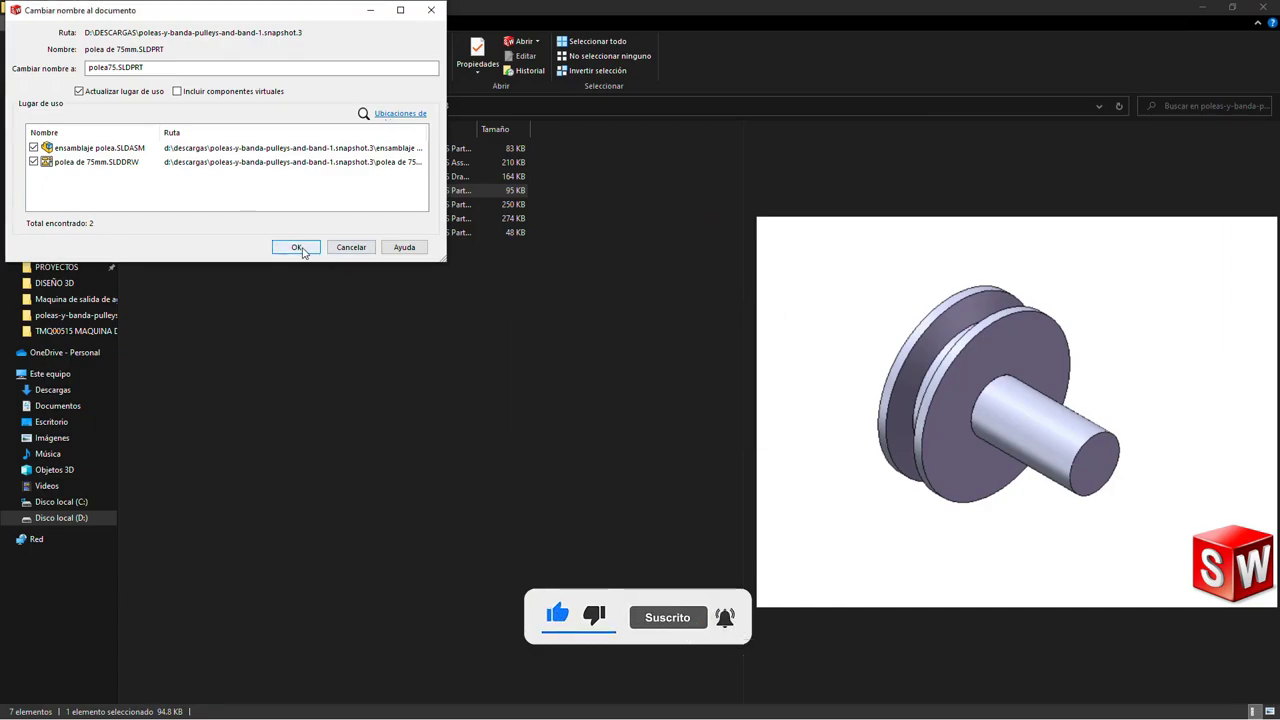
click(298, 247)
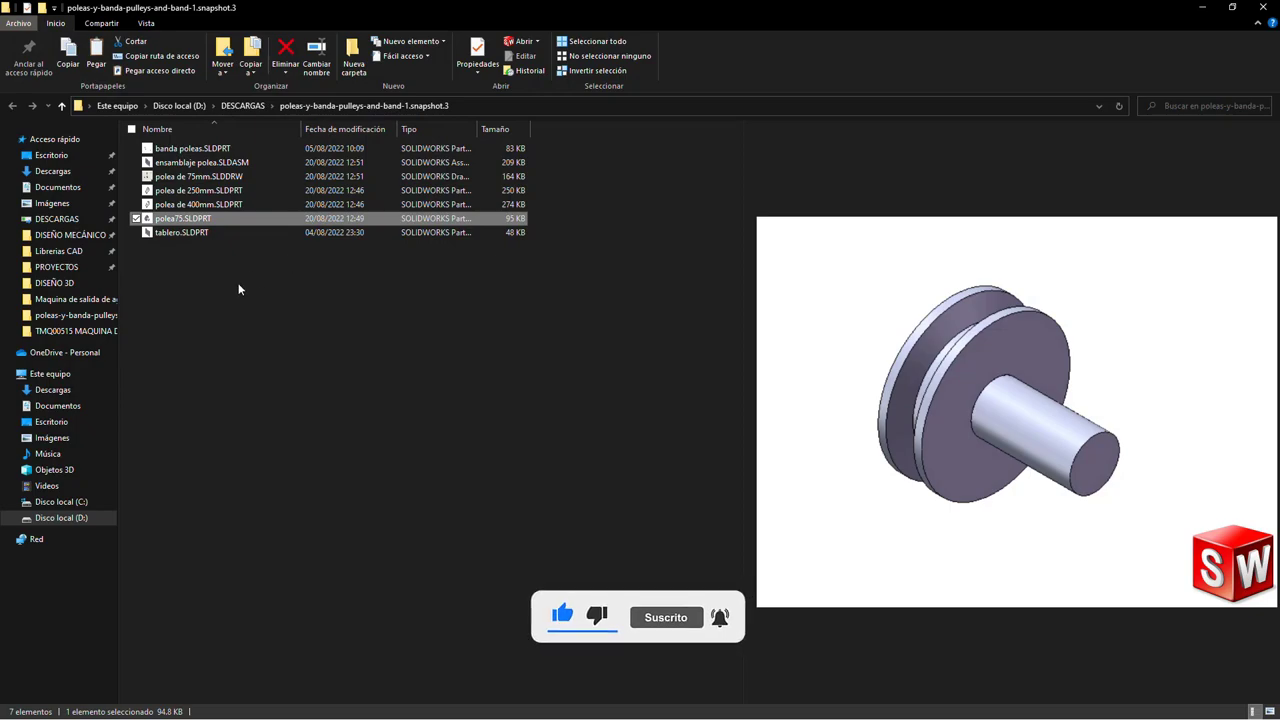
click(188, 177)
Rename polea de 75mm.SLDDRW to polea75.SLDDRW using the SOLIDWORKS rename command
right_click(188, 177)
mouse_move(300, 260)
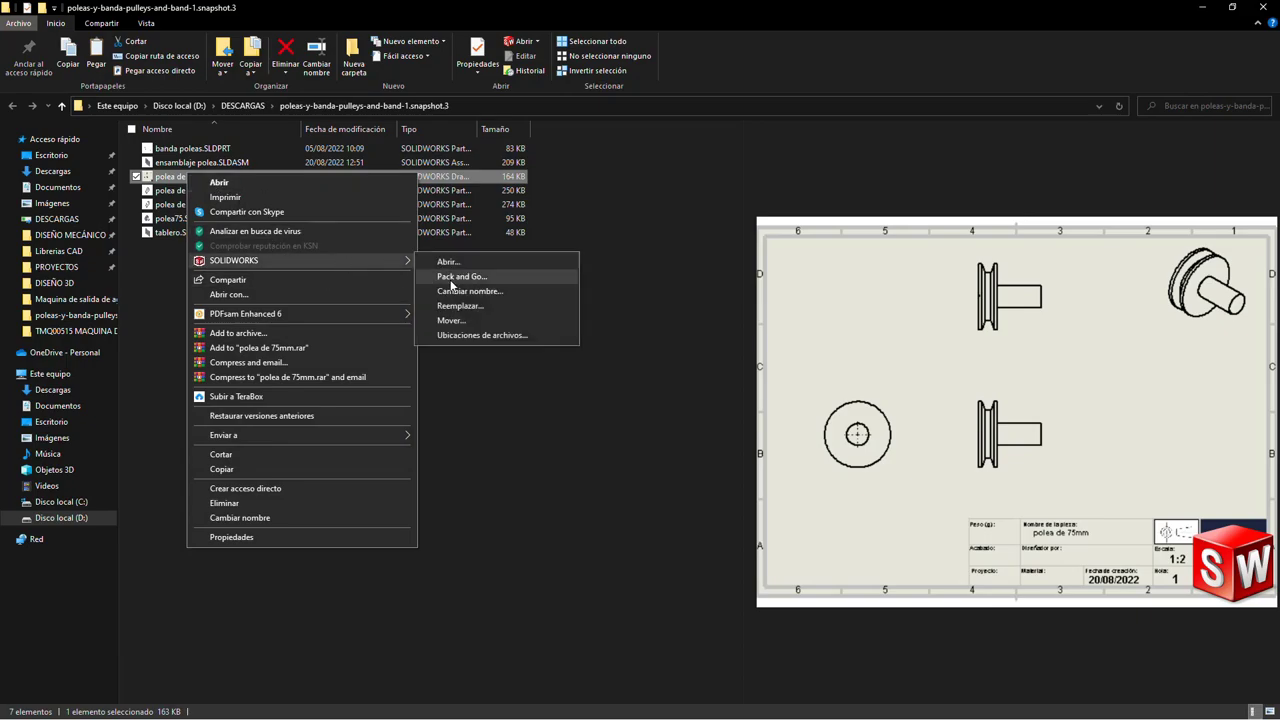
click(469, 290)
click(196, 72)
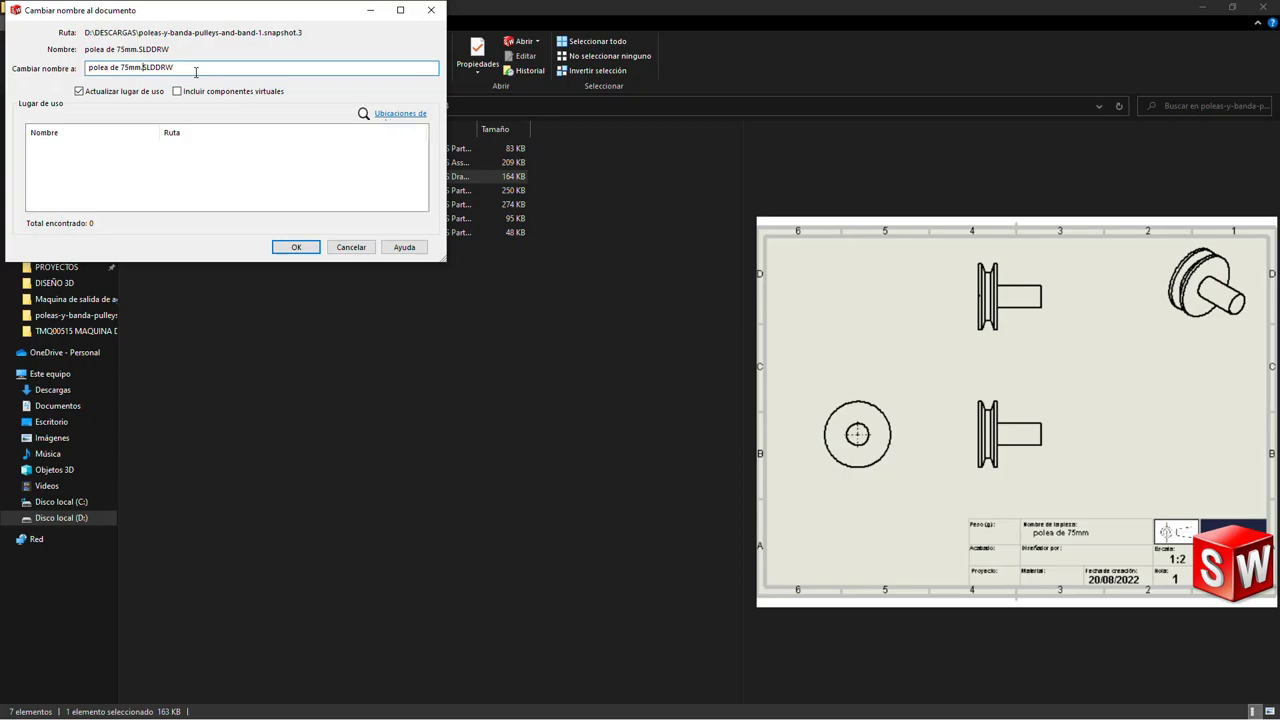
key(BackSpace)
key(BackSpace)
key(BackSpace)
text(5)
key(BackSpace)
key(BackSpace)
key(BackSpace)
key(BackSpace)
key(Return)
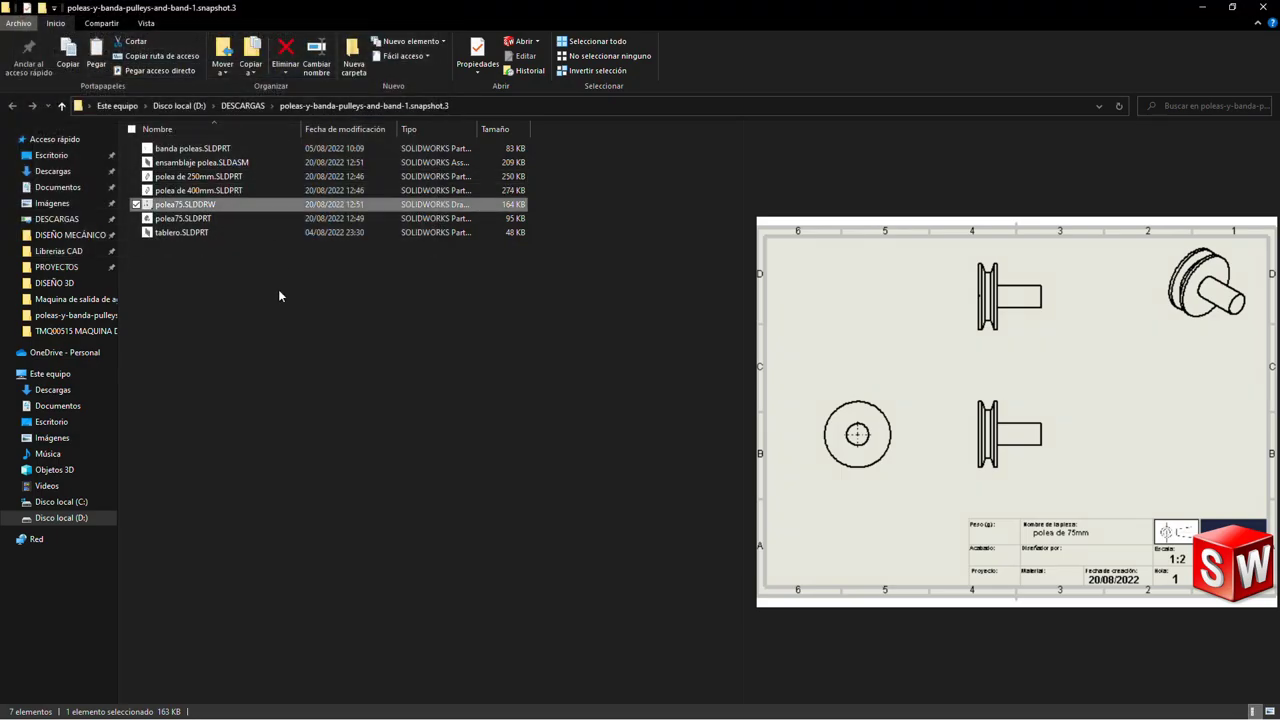
click(278, 291)
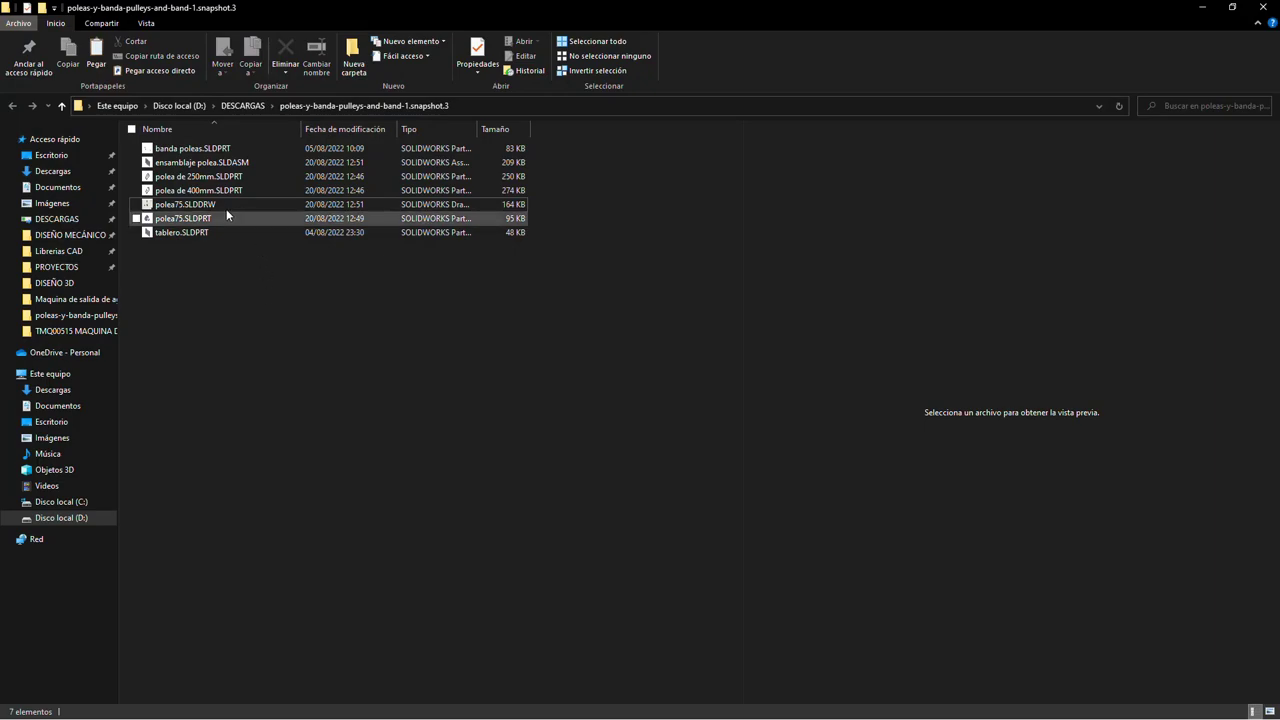
Open ensamblaje polea.SLDASM from File Explorer in SOLIDWORKS 2020
click(170, 164)
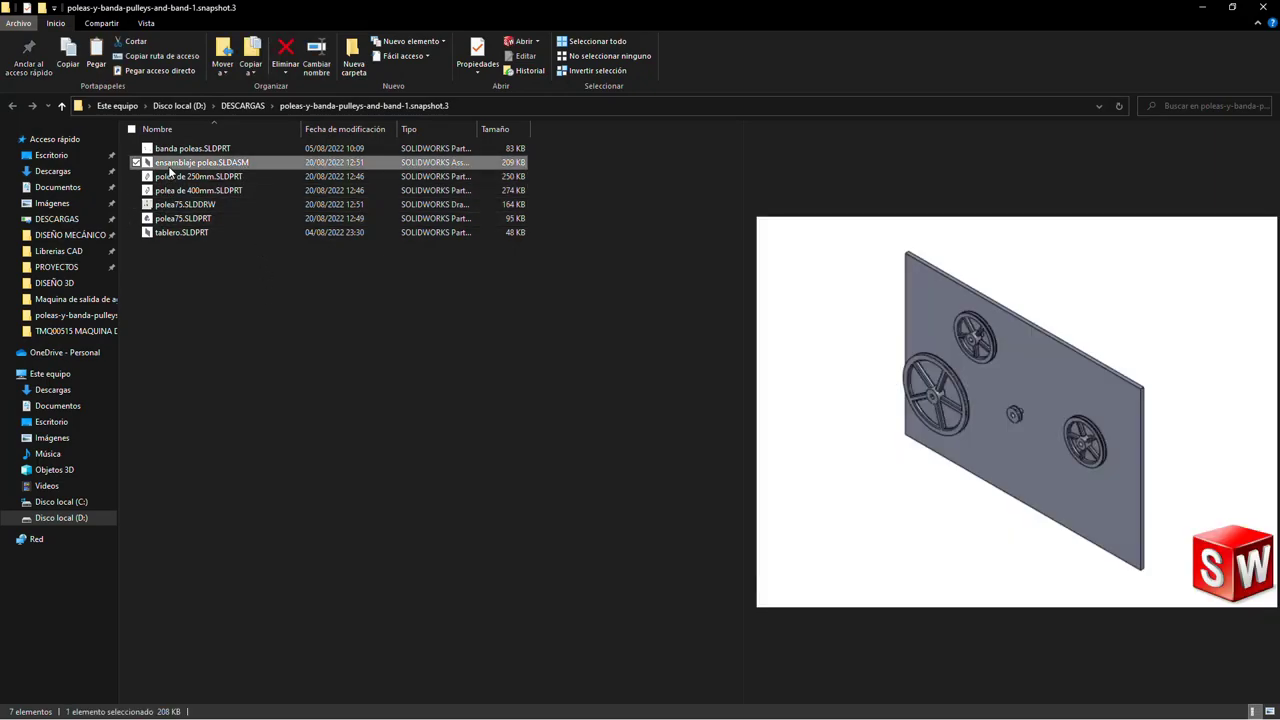
double_click(170, 164)
click(618, 334)
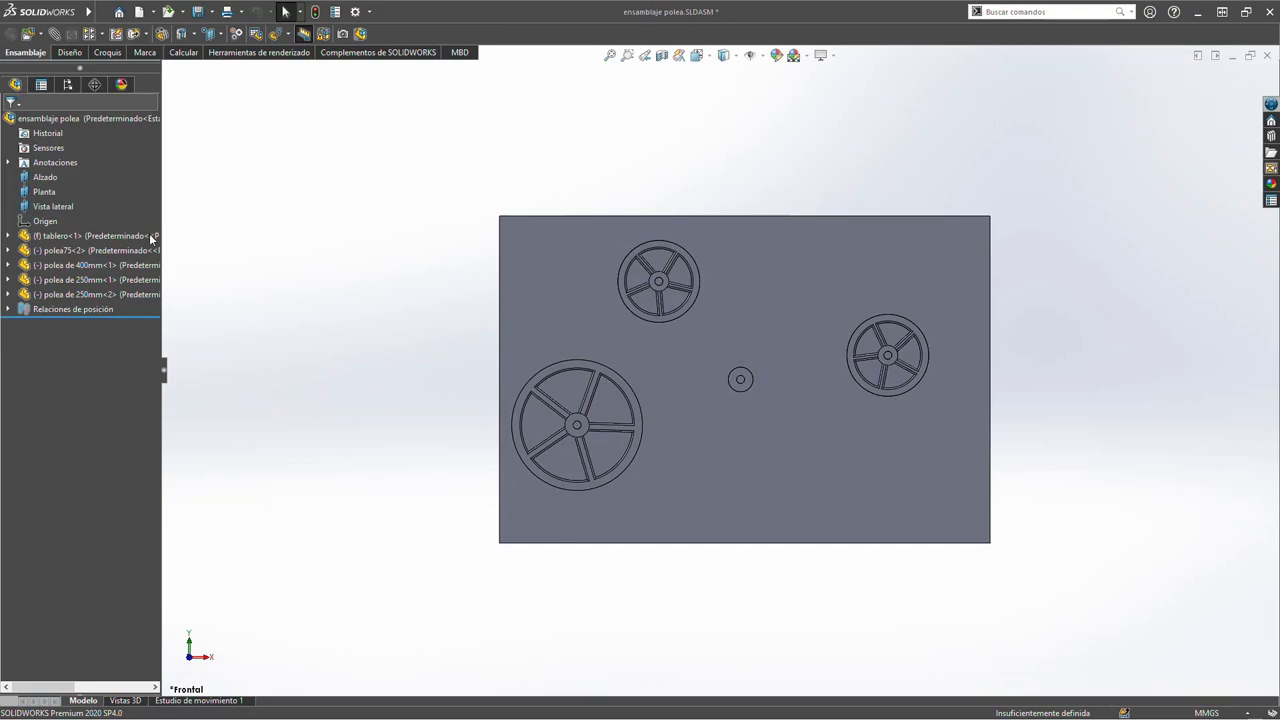
Select polea75<2> in the FeatureManager design tree to confirm the renamed part
click(71, 252)
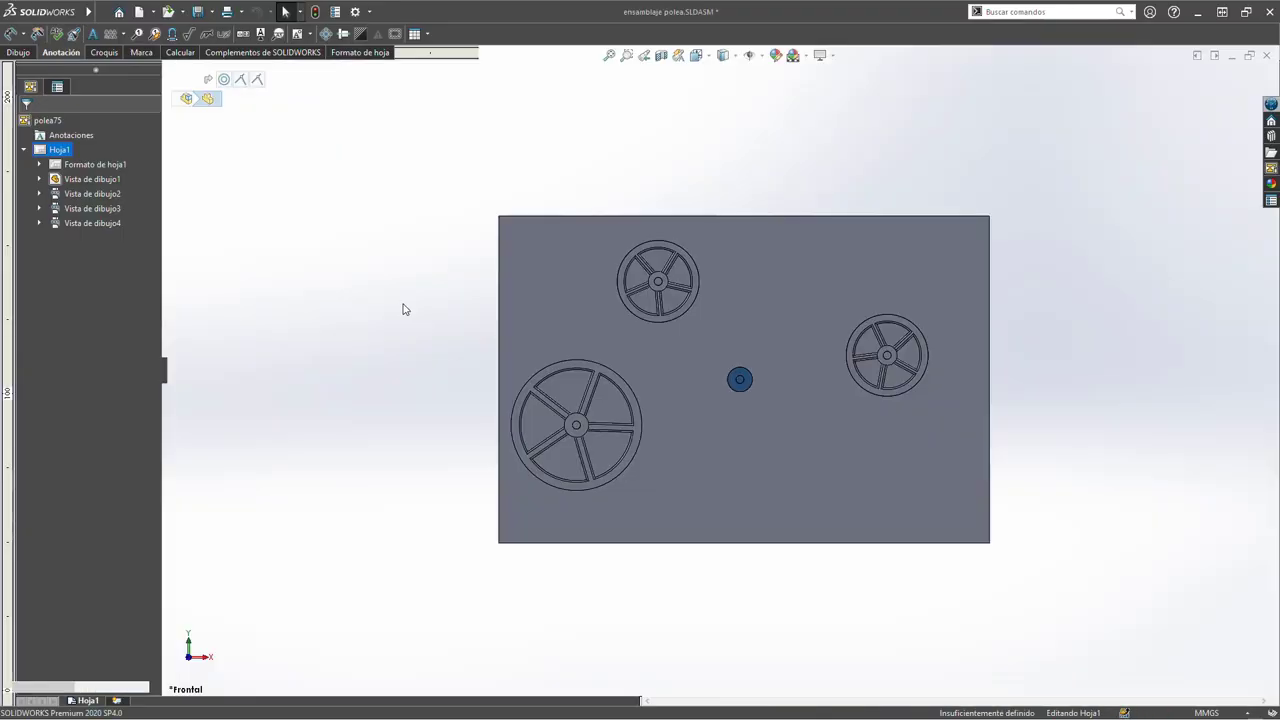
click(345, 266)
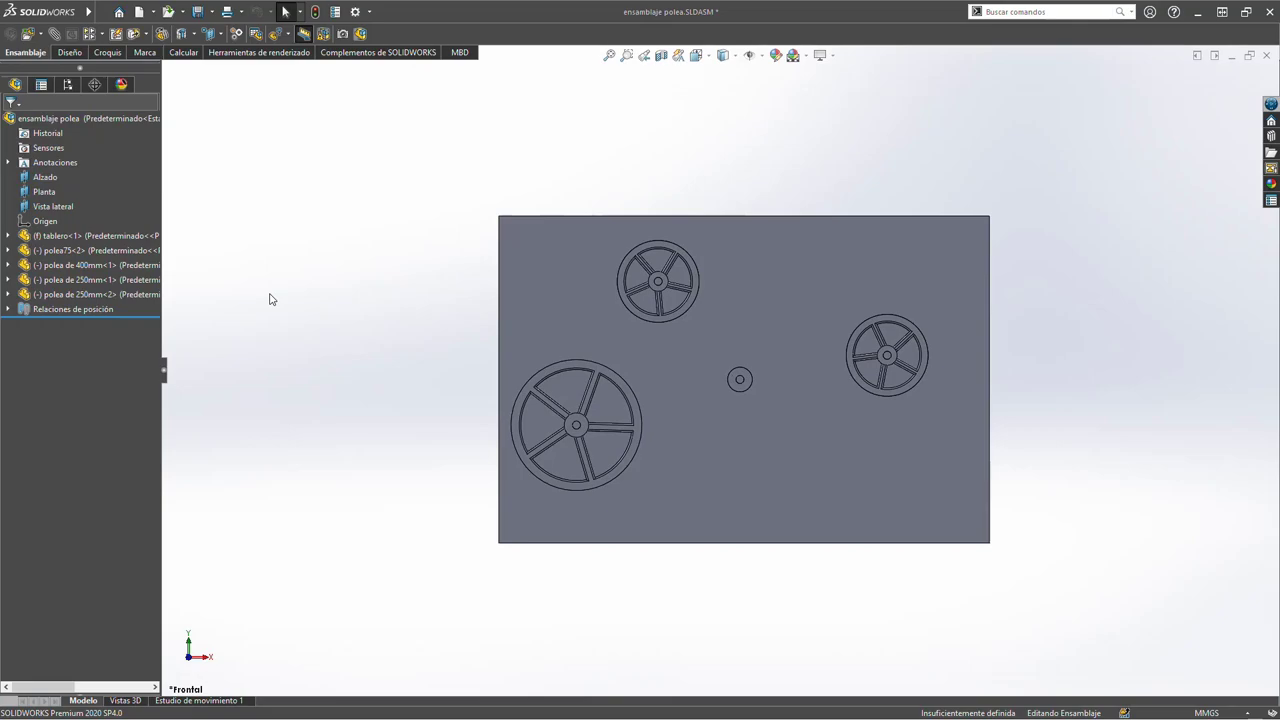
Rename the top-level assembly node to ENSAMBLE POLEA FINAL and save the assembly
click(84, 122)
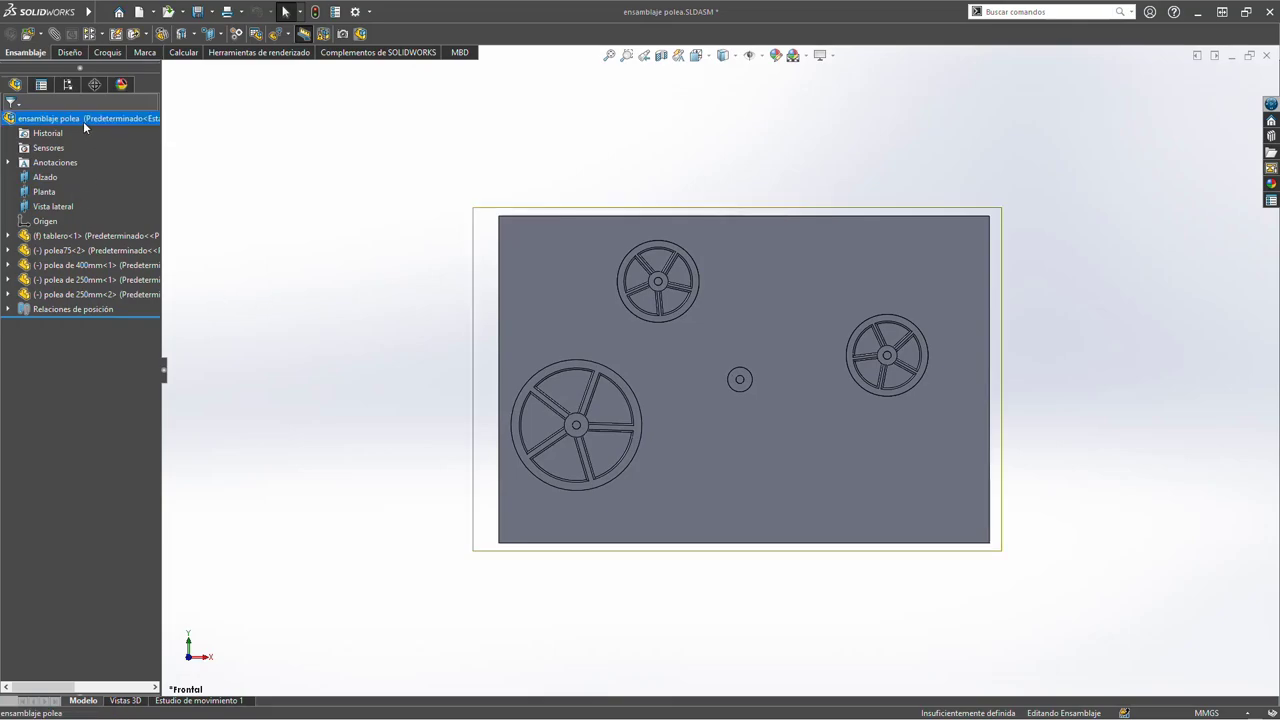
click(75, 118)
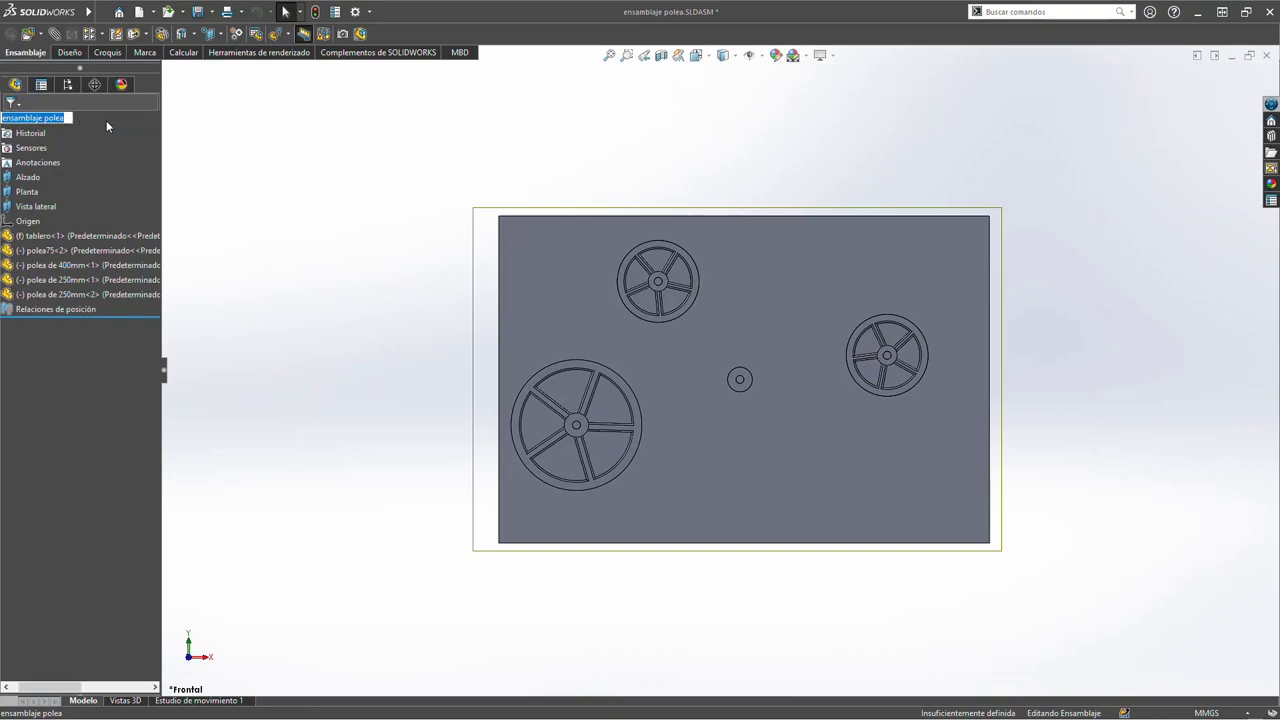
key(Caps_Lock)
text(ENSAMBLE)
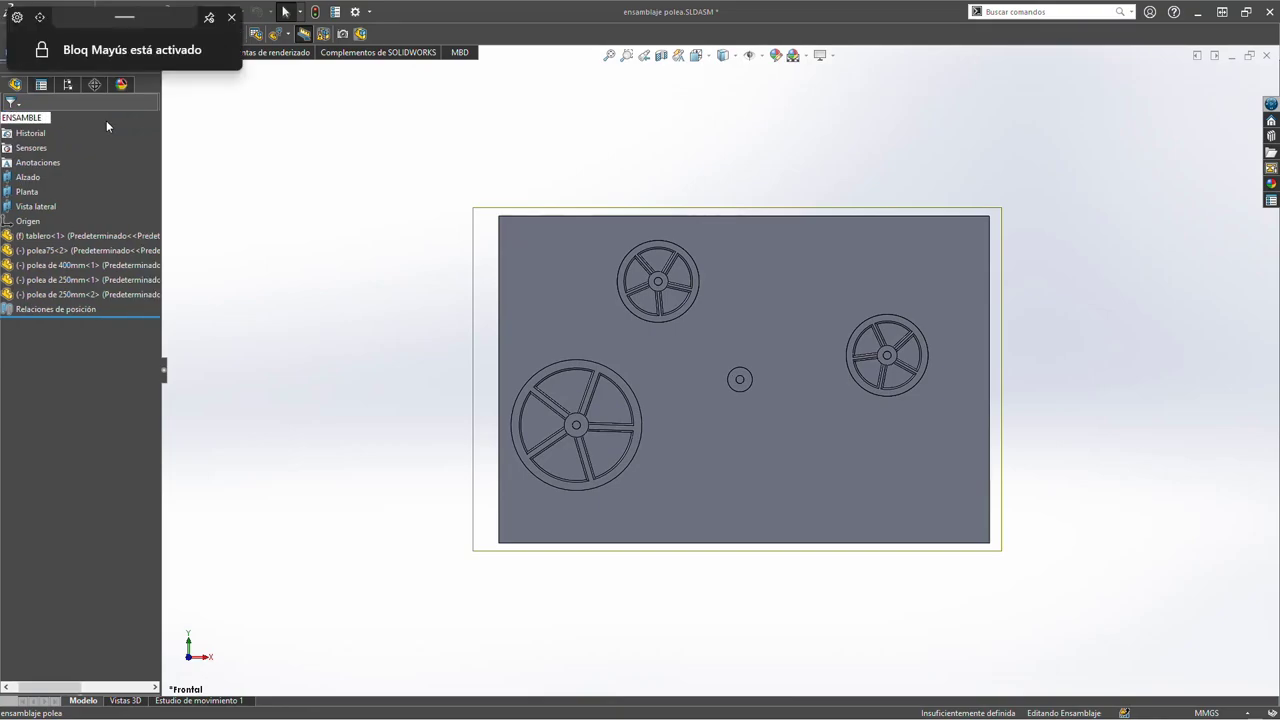
text( POLEA FINAL)
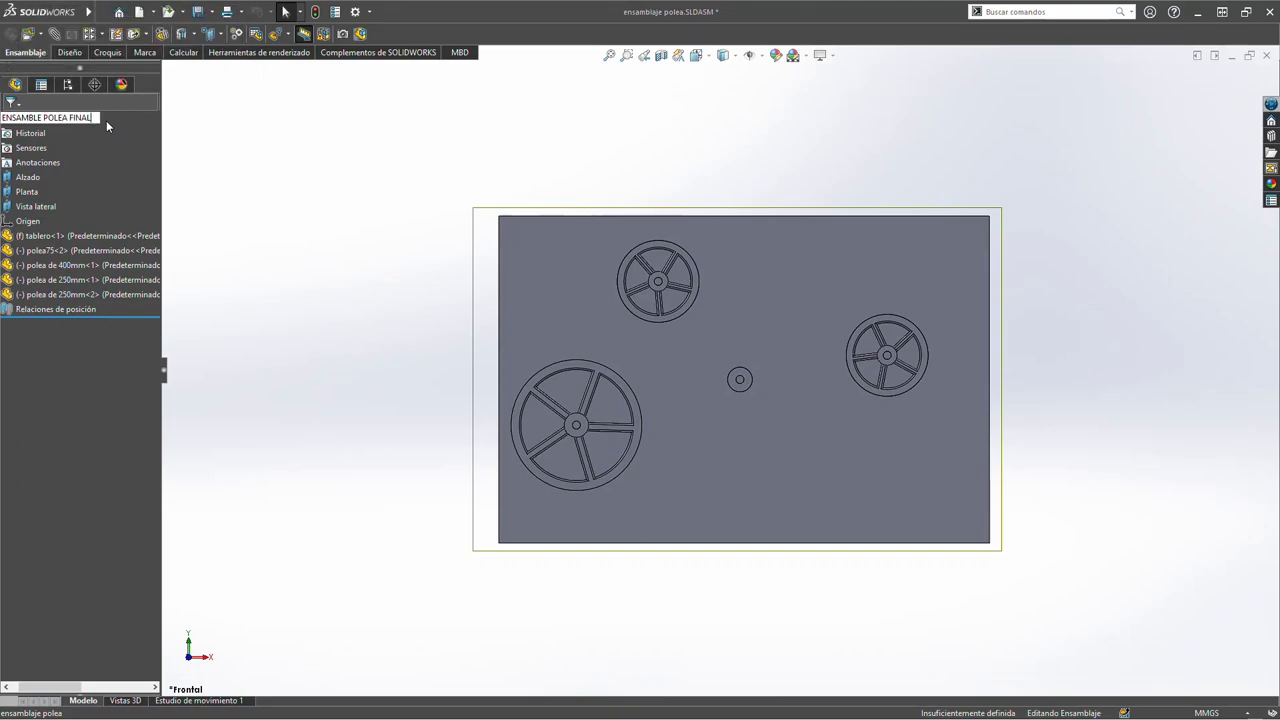
key(Return)
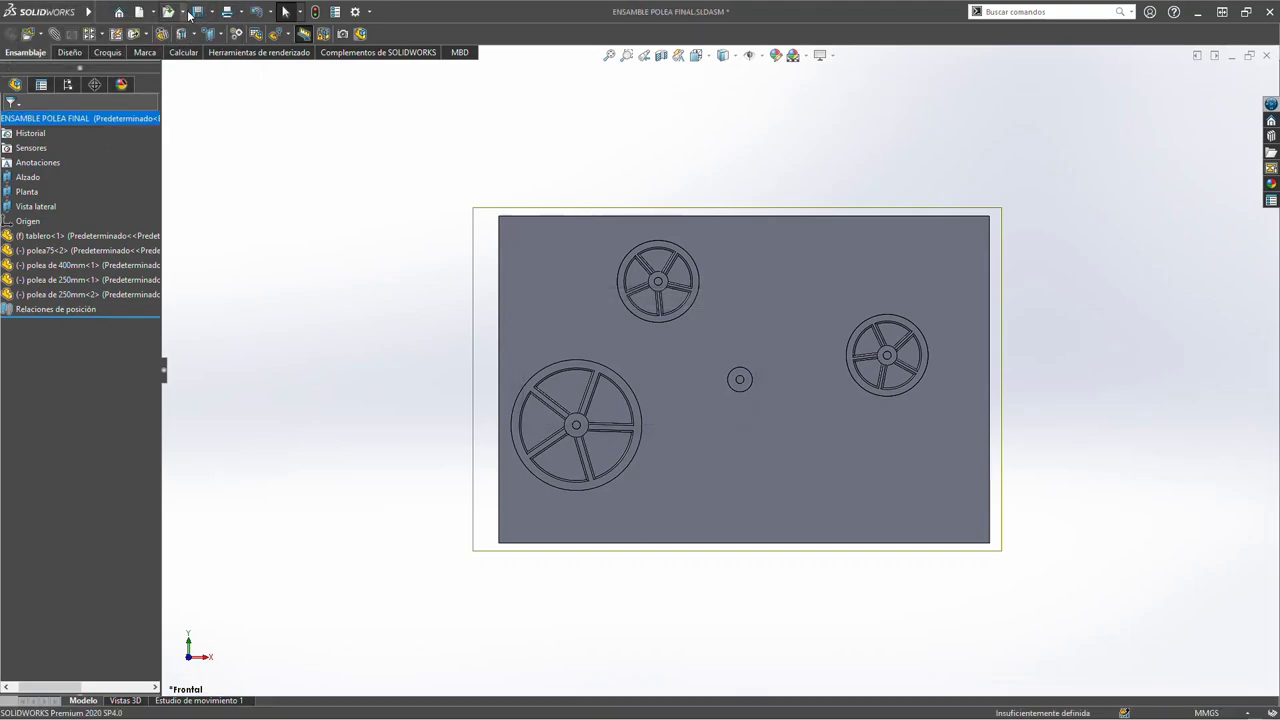
click(199, 13)
click(592, 179)
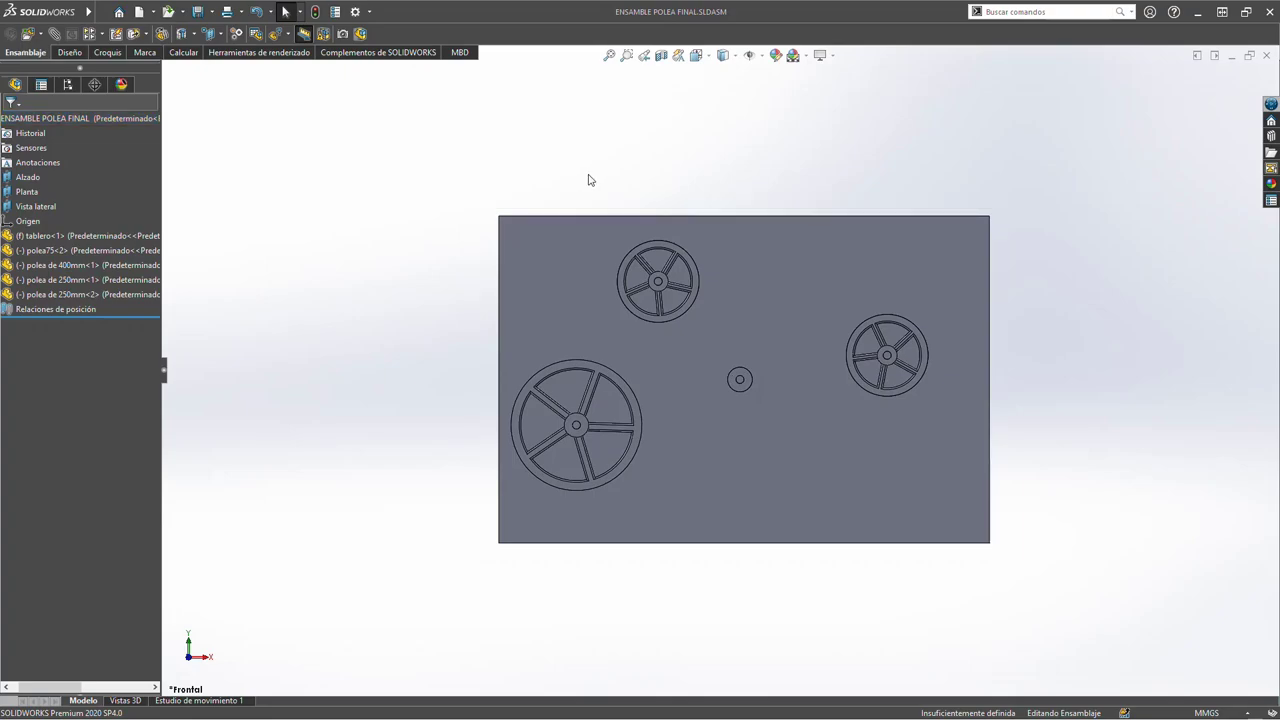
click(42, 252)
Open the polea75<2> component's drawing (Abrir dibujo) and save it
click(251, 166)
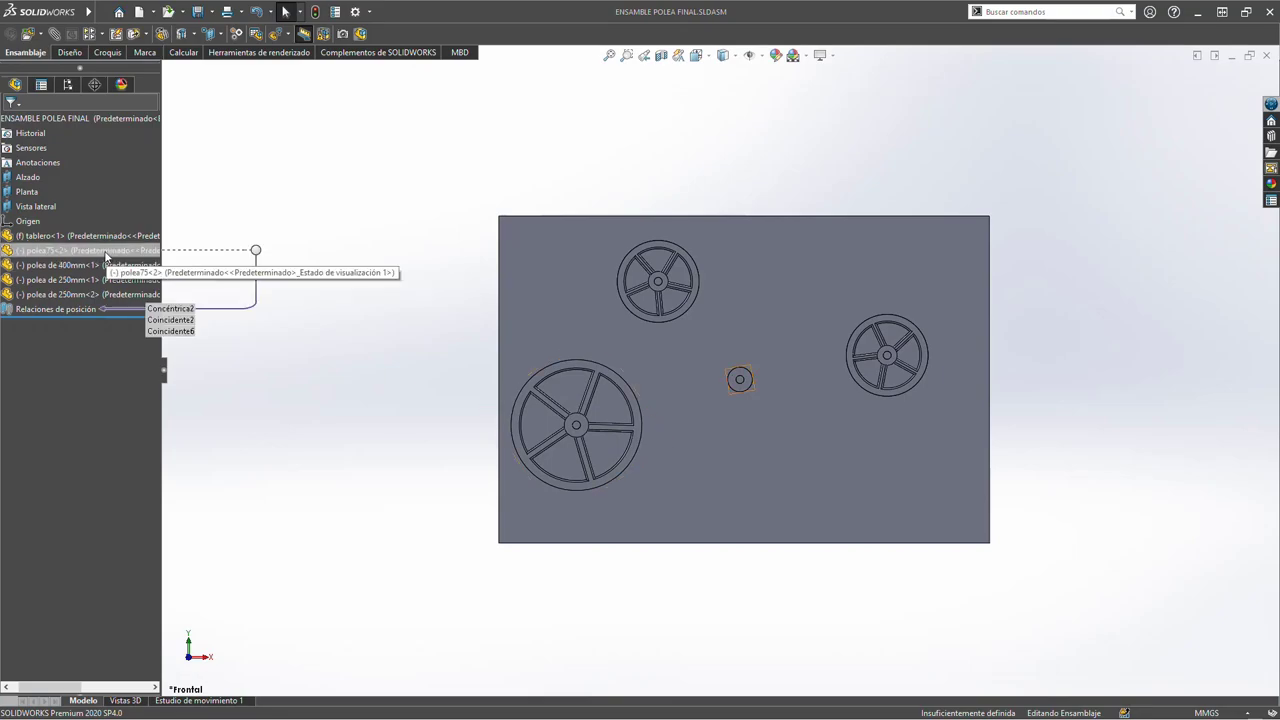
right_click(105, 256)
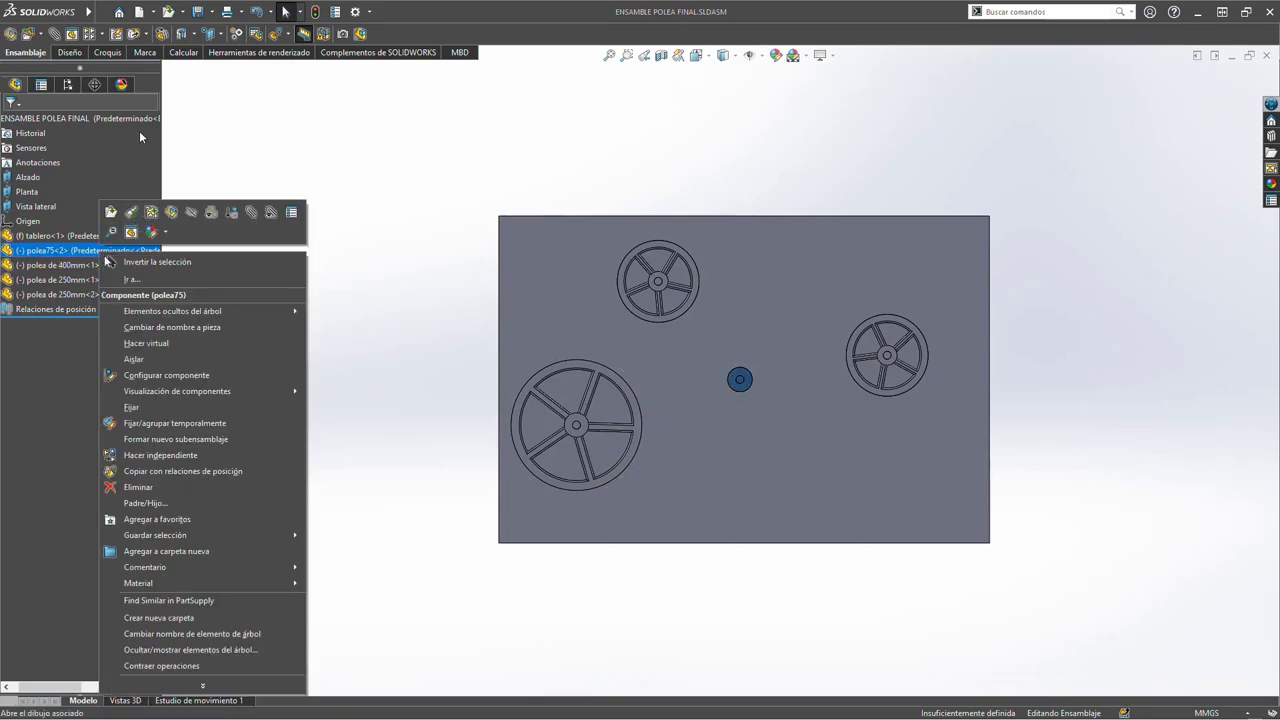
click(150, 212)
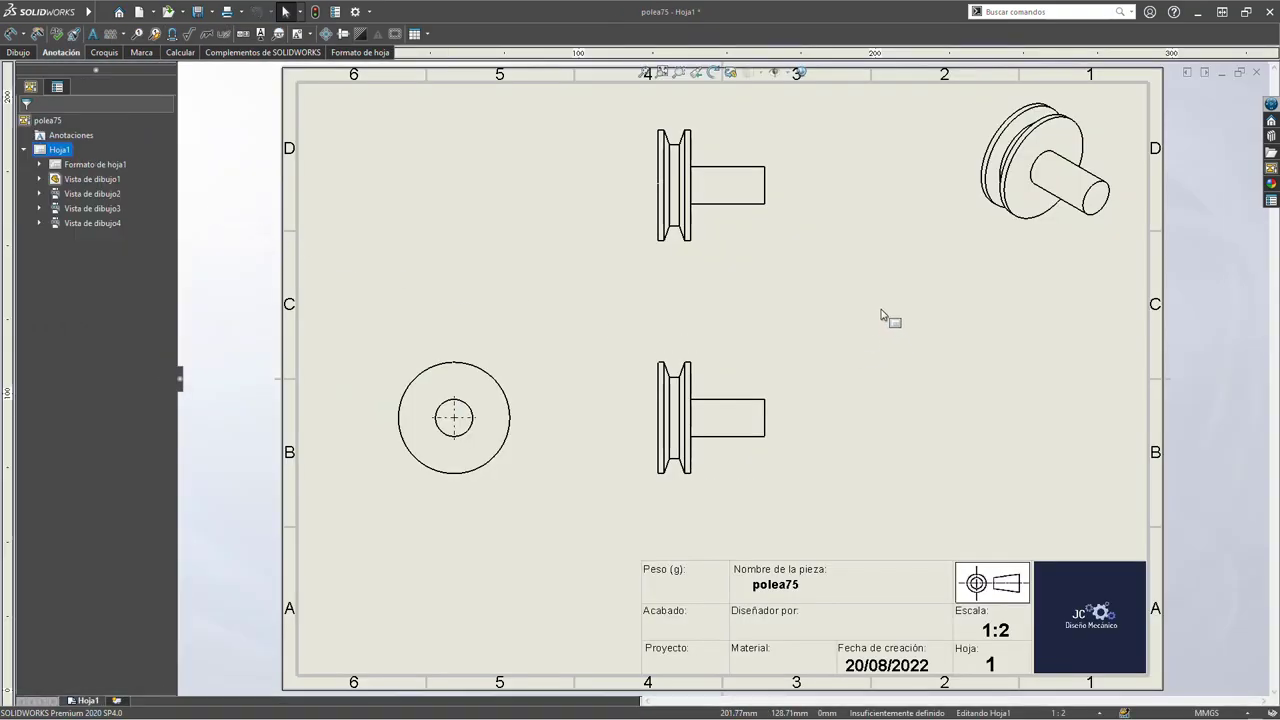
key(ctrl+s)
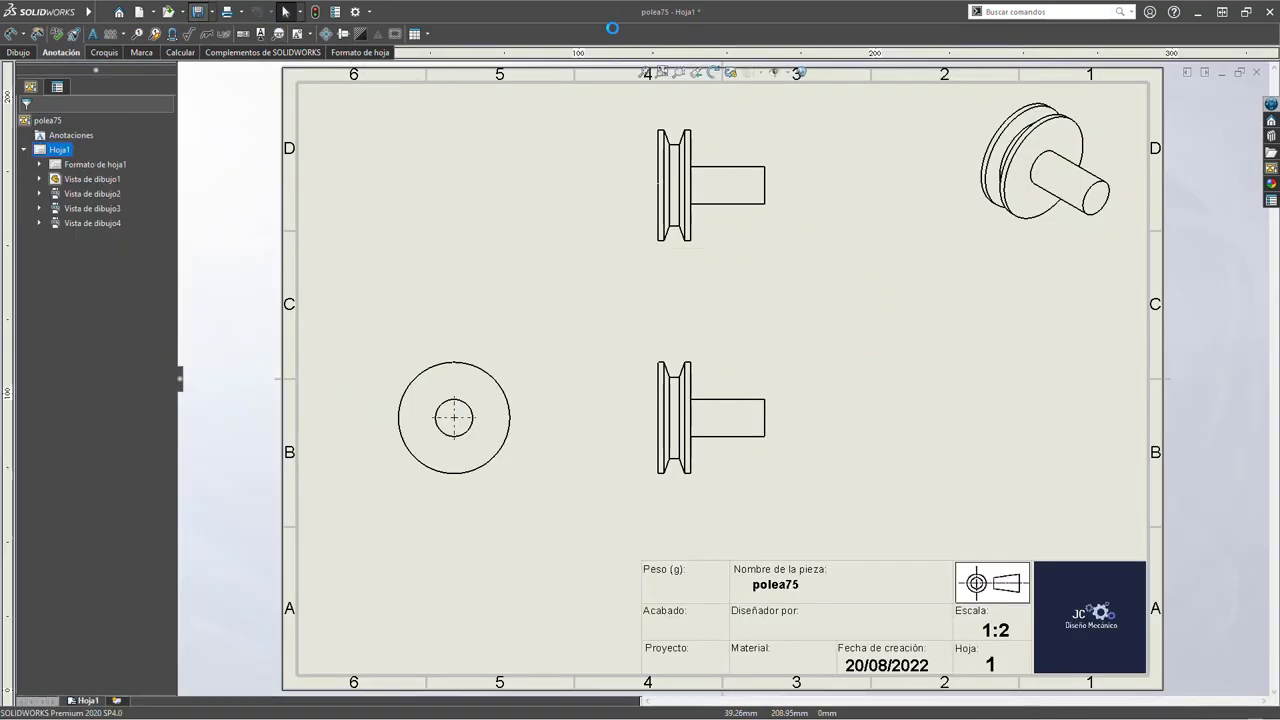
Close the polea75 drawing and view the ENSAMBLE POLEA FINAL assembly isometrically
click(1256, 72)
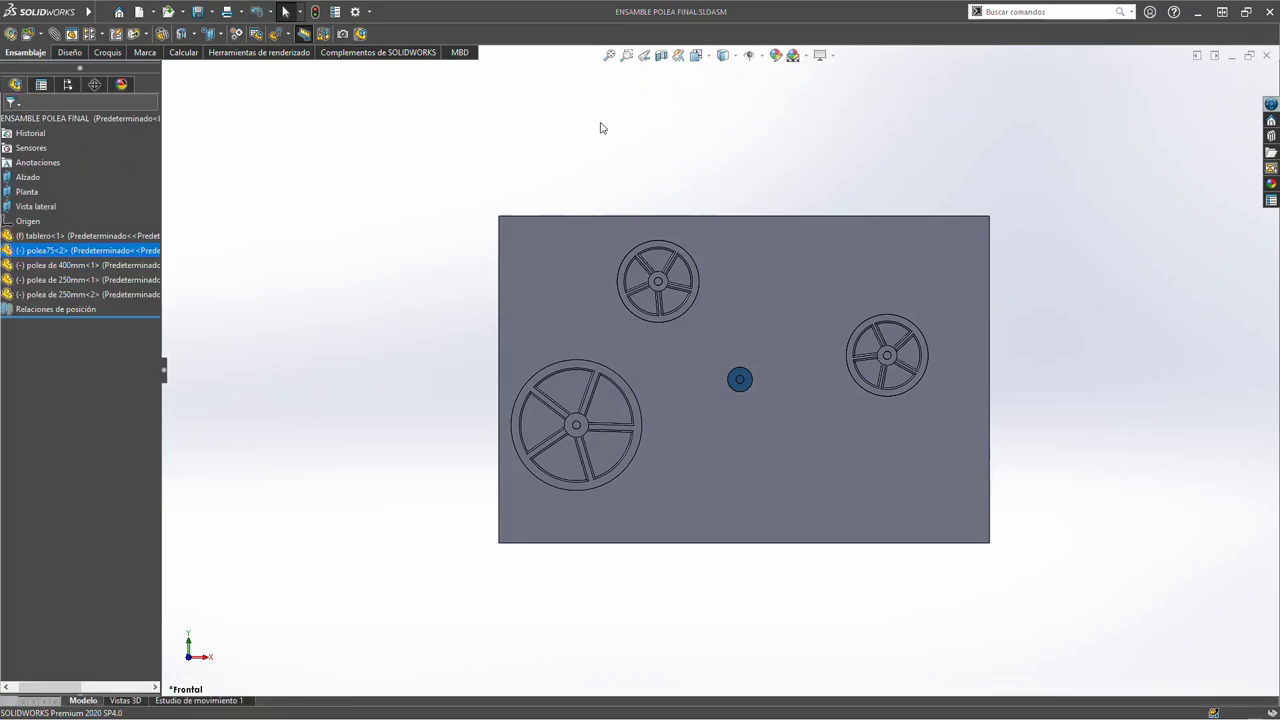
click(427, 130)
key(ctrl+7)
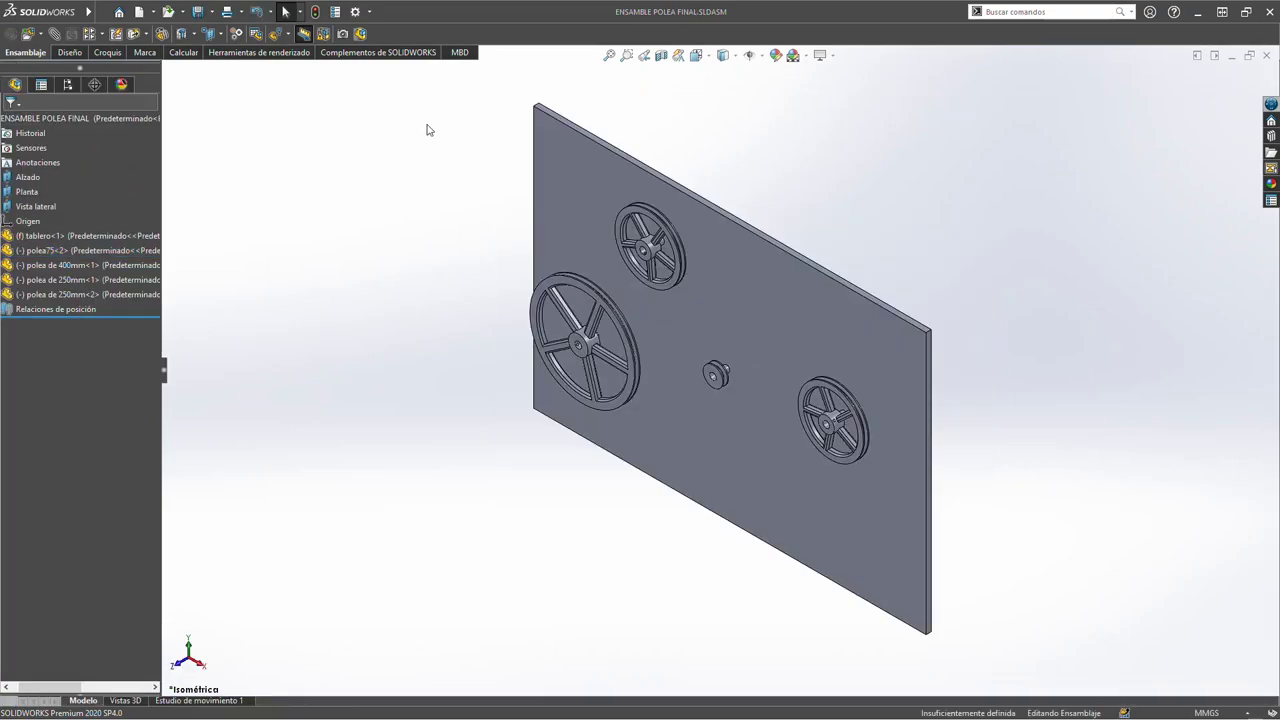